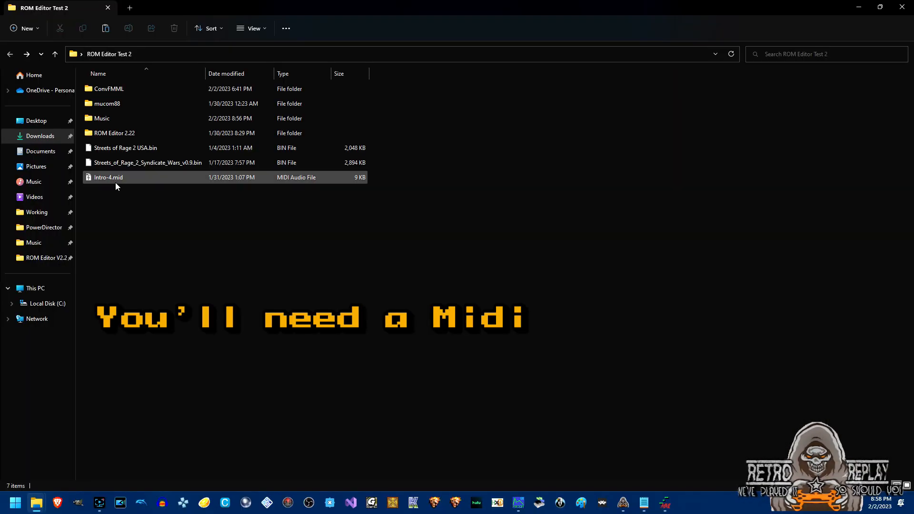
Preview Intro-4.mid in the media player, then close the player.
click(108, 180)
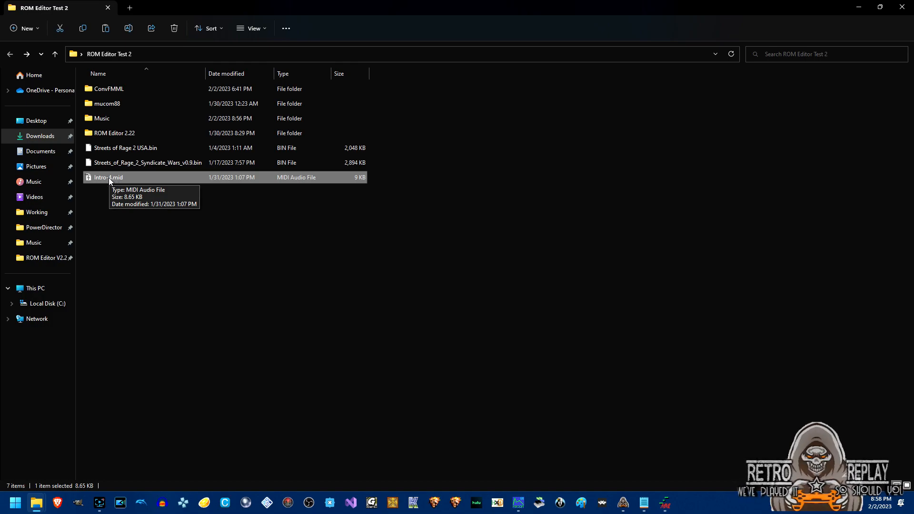
double_click(108, 178)
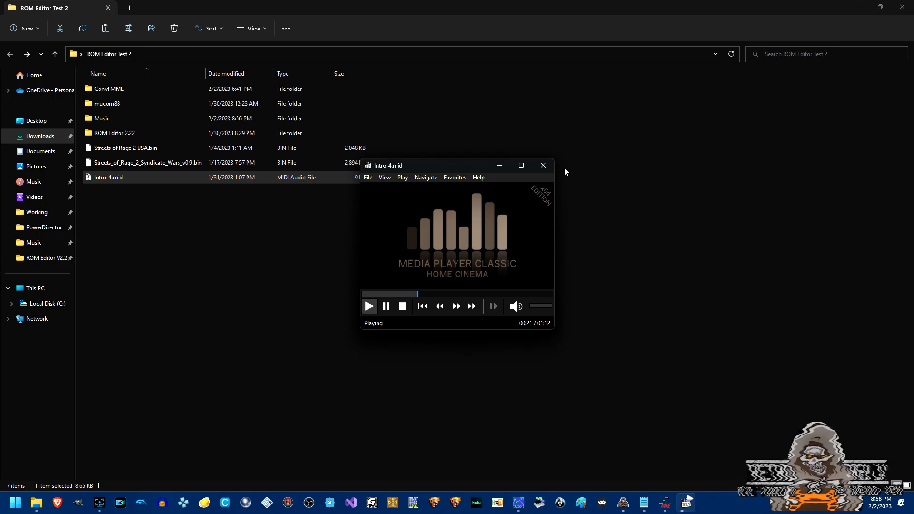
click(551, 166)
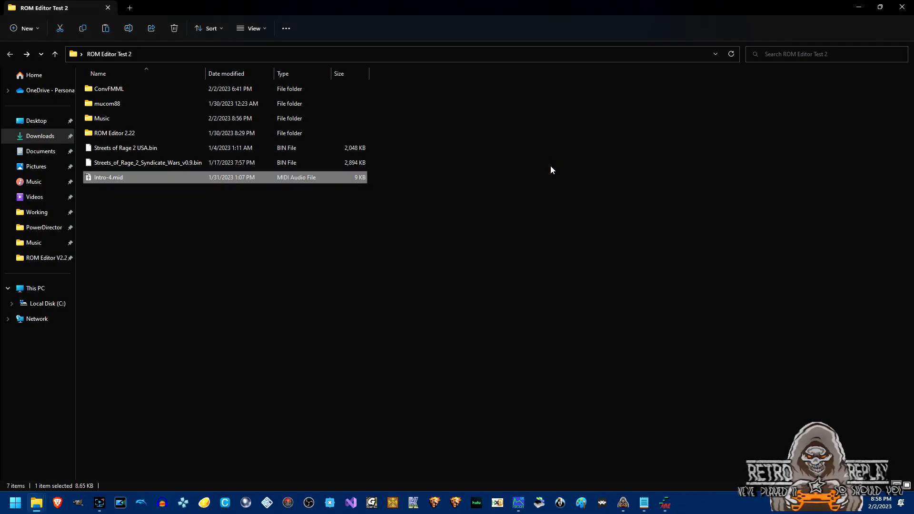
Open the ConvFMML folder inside ROM Editor Test 2.
click(131, 221)
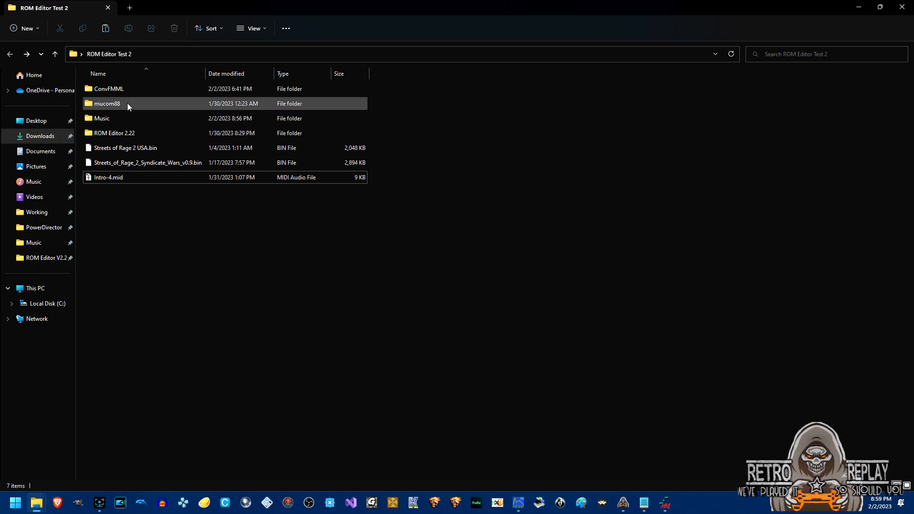
mouse_move(127, 103)
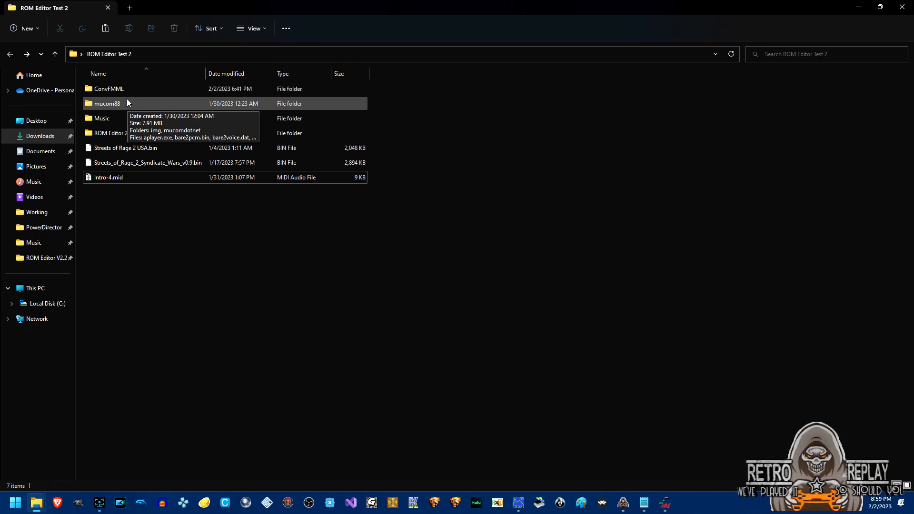
double_click(124, 91)
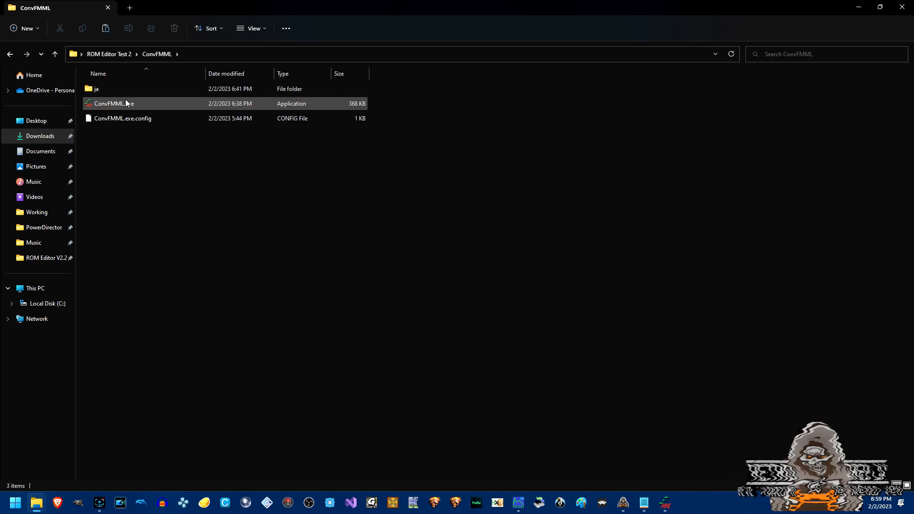
Launch ConvFMML.exe and load Intro-4.mid from ROM Editor Test 2 as the MIDI to convert.
double_click(125, 105)
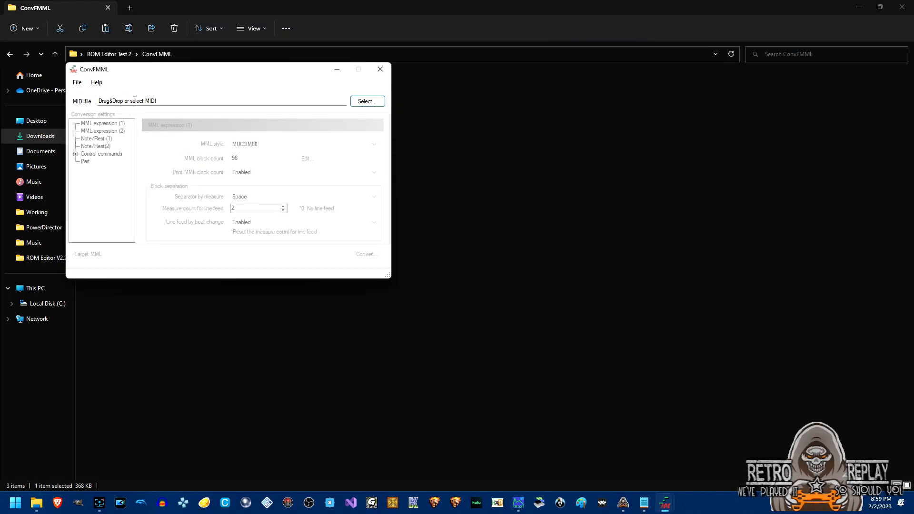
drag(151, 71, 421, 91)
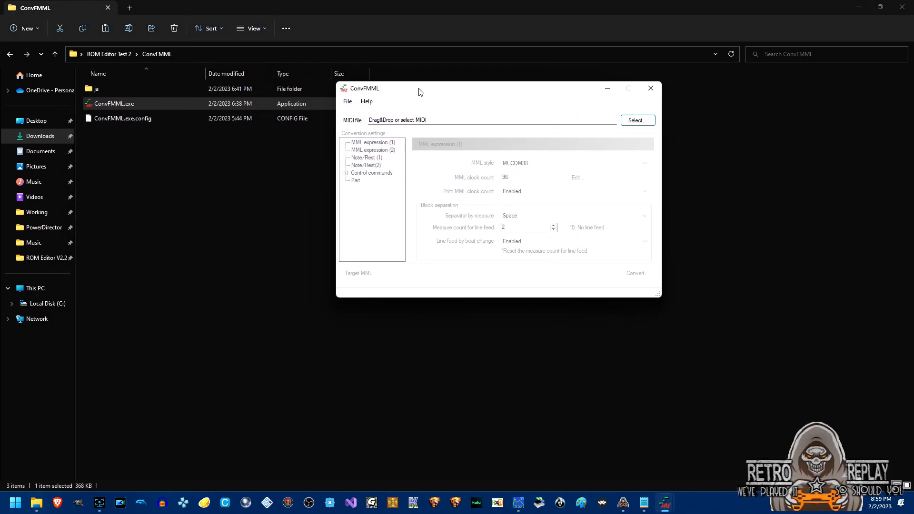
click(647, 121)
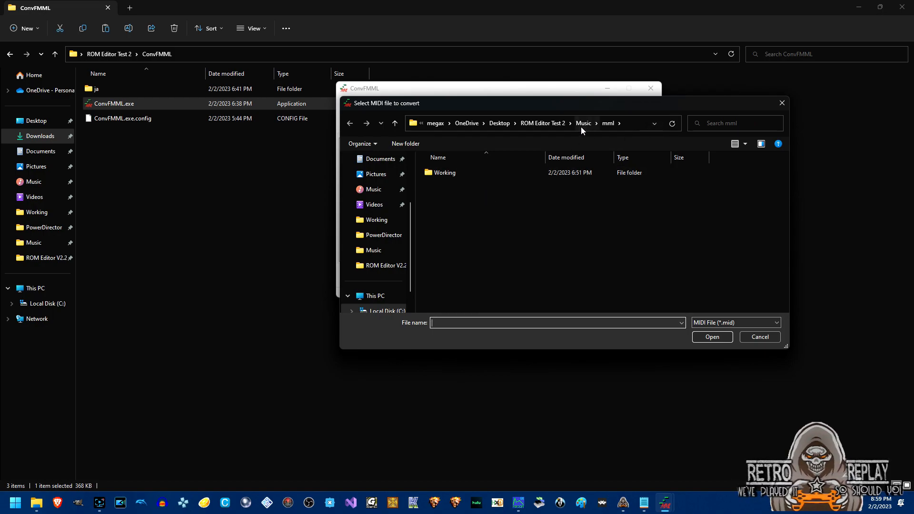
click(553, 125)
double_click(451, 232)
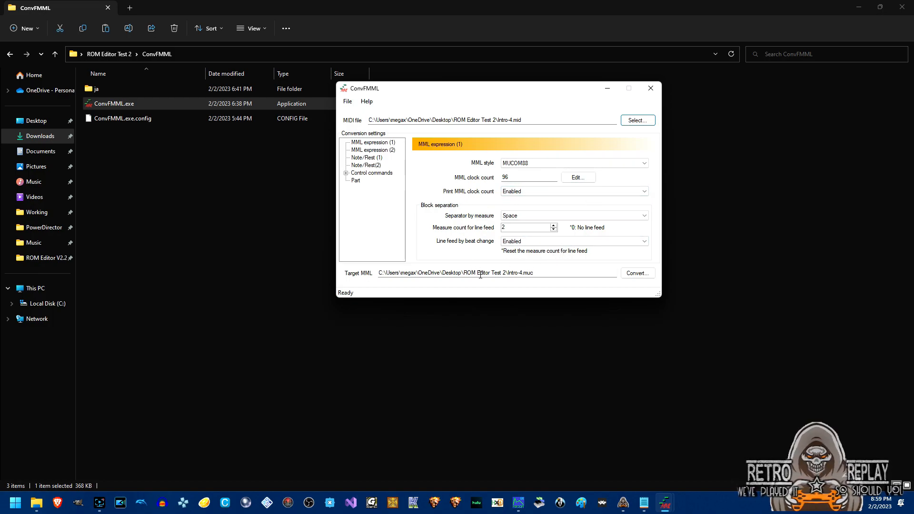
Review the MML expression and Note/Rest pages, keeping Divide (c8&c8) and c4&c16 tie style.
click(390, 151)
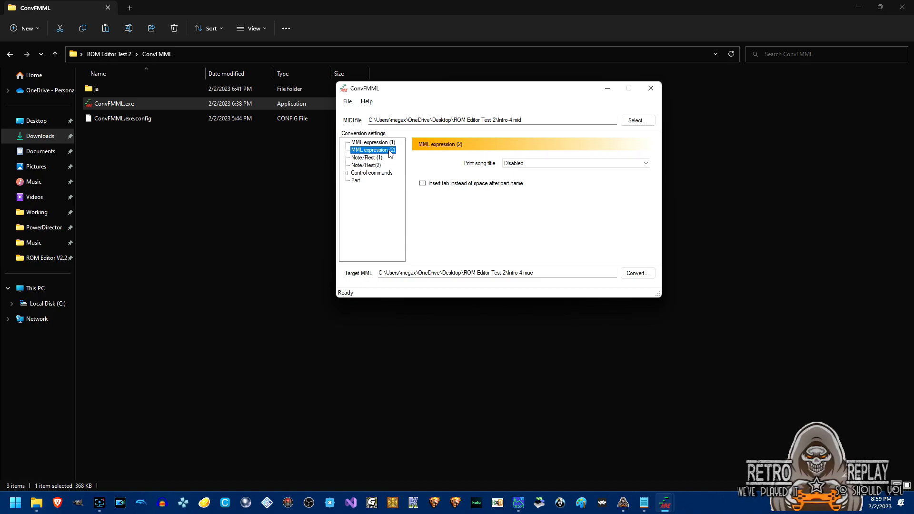
click(375, 159)
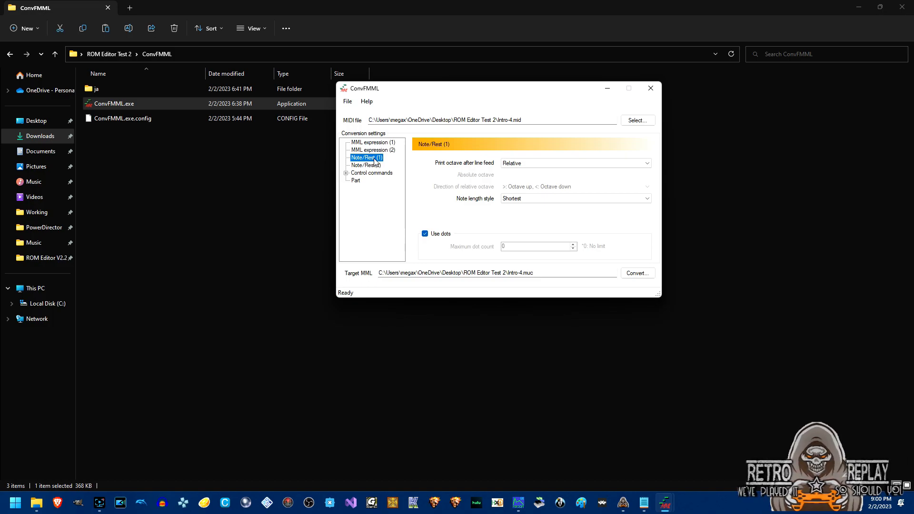
click(374, 167)
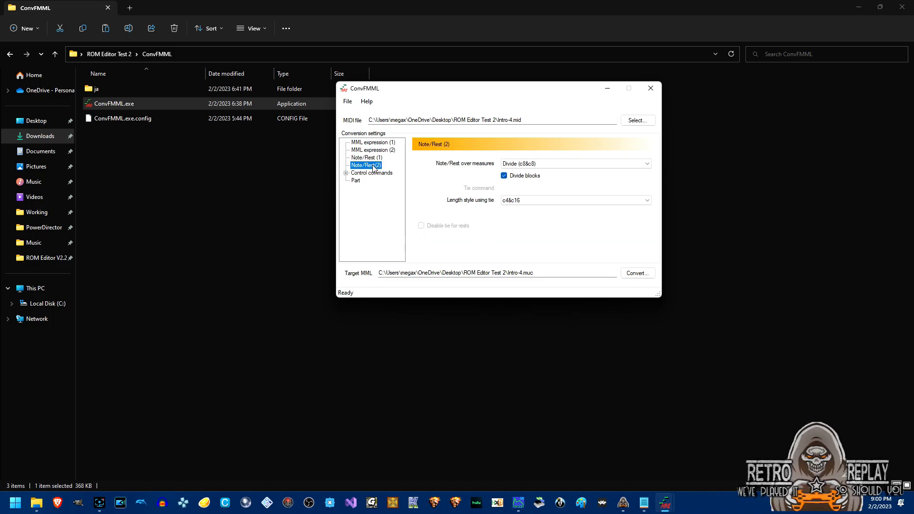
click(647, 164)
click(648, 164)
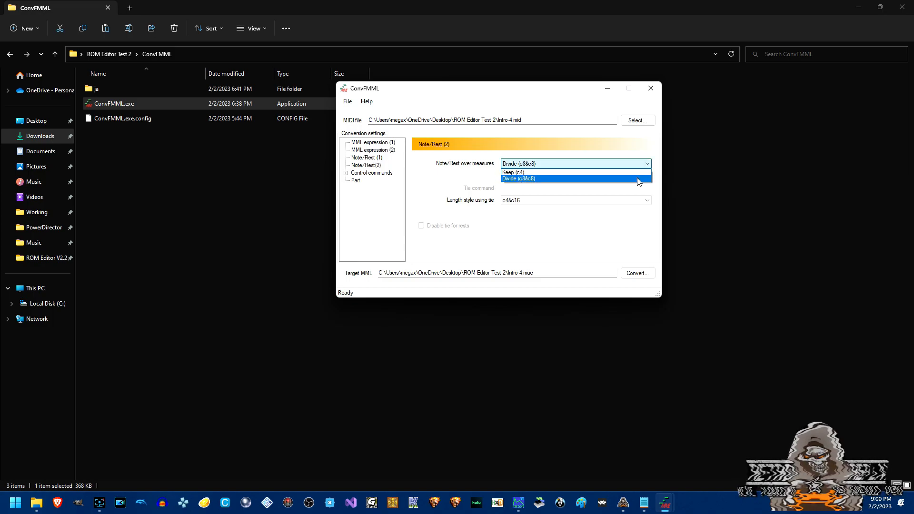
click(638, 179)
click(647, 201)
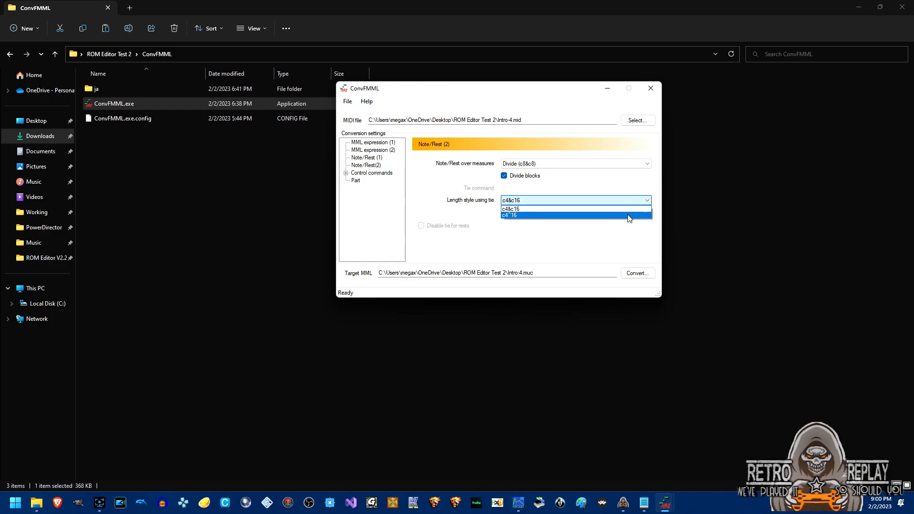
click(628, 210)
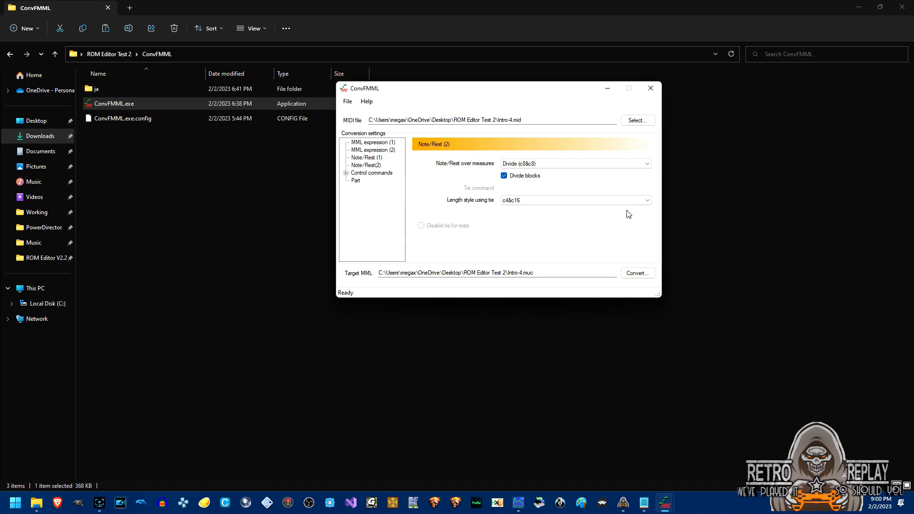
Check the General, Volume, Pan, Program change and Tempo control pages, then the Part settings.
click(346, 173)
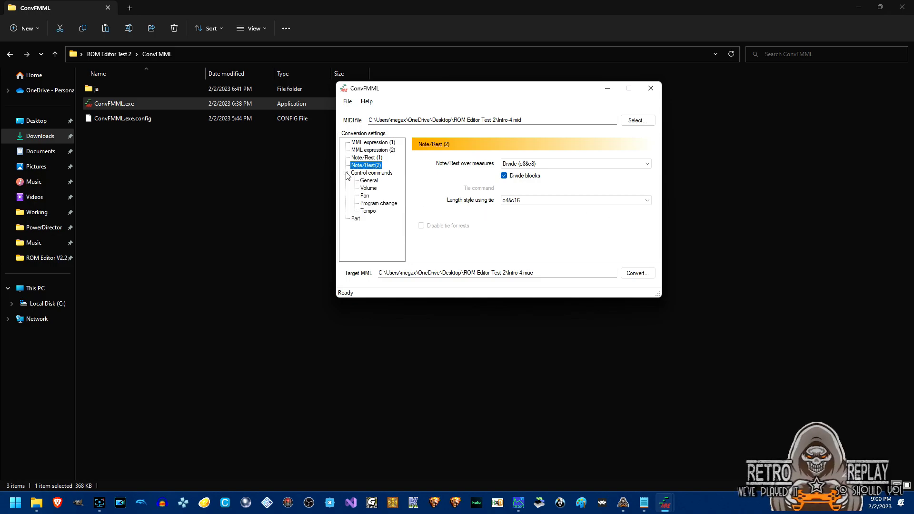
click(369, 181)
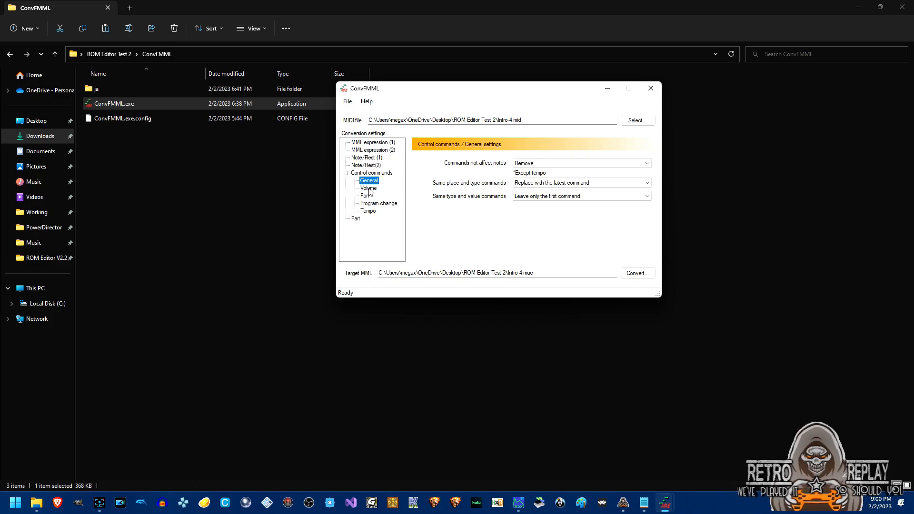
click(370, 190)
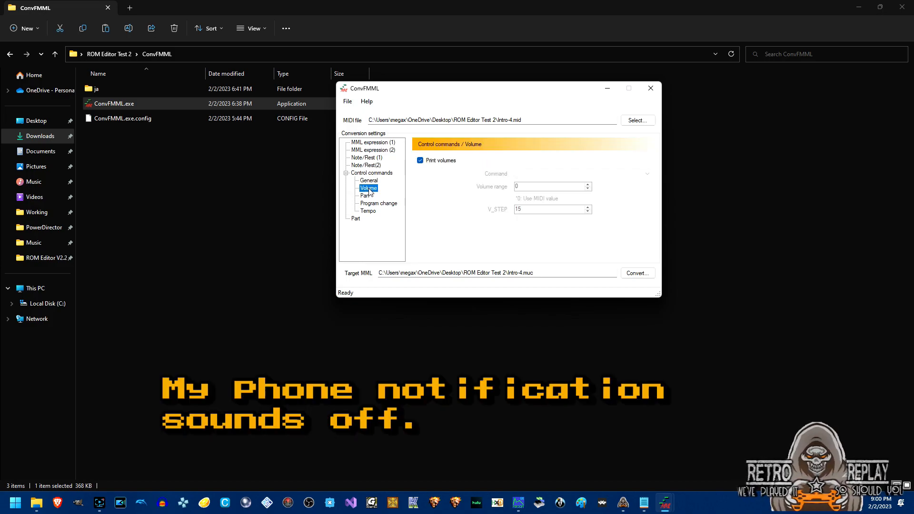
click(368, 197)
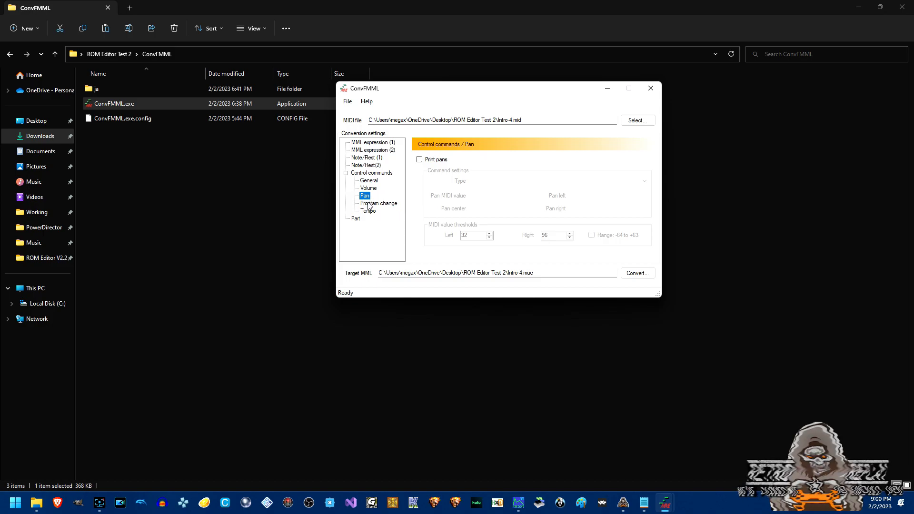
click(369, 206)
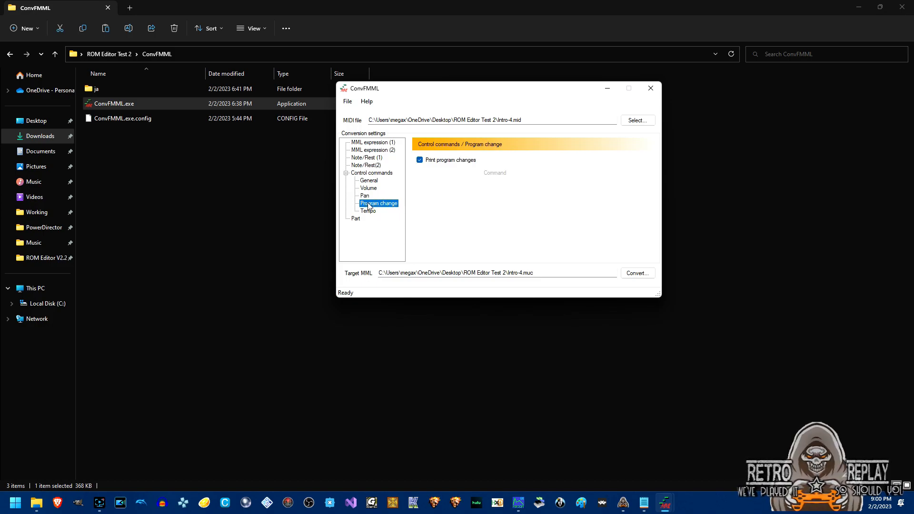
click(370, 214)
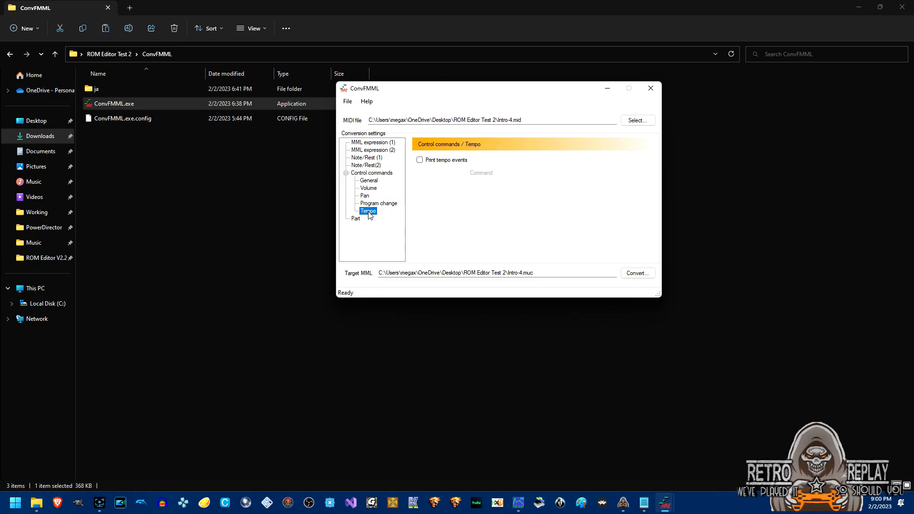
click(358, 222)
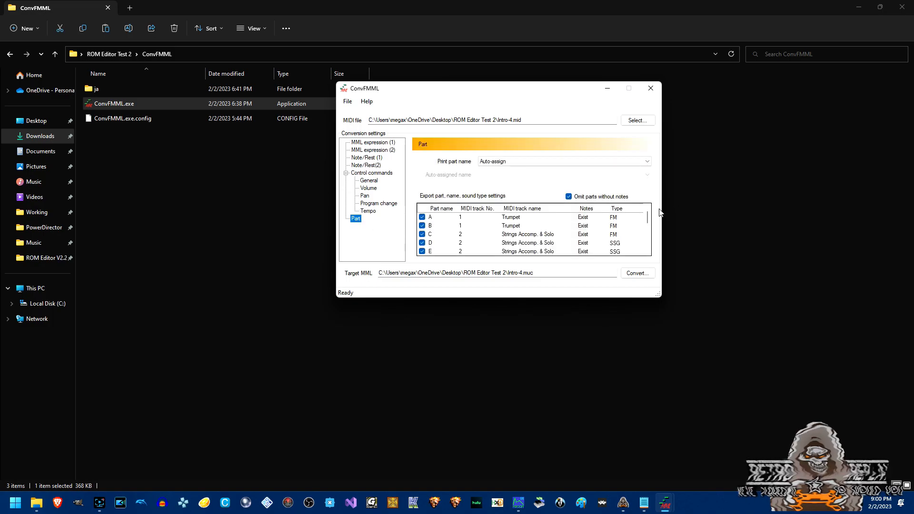
mouse_move(648, 219)
mouse_down()
mouse_move(649, 246)
mouse_move(648, 219)
mouse_up()
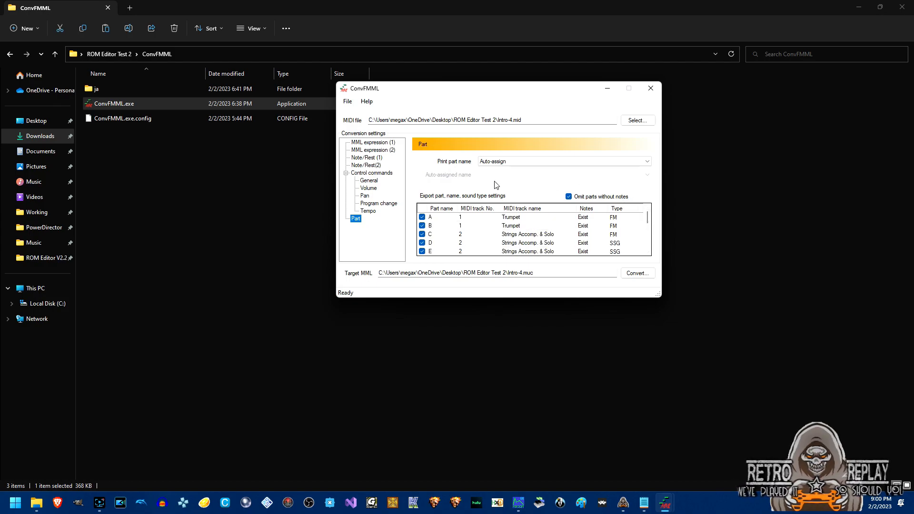
mouse_move(648, 223)
mouse_down()
mouse_move(651, 244)
mouse_move(651, 233)
mouse_up()
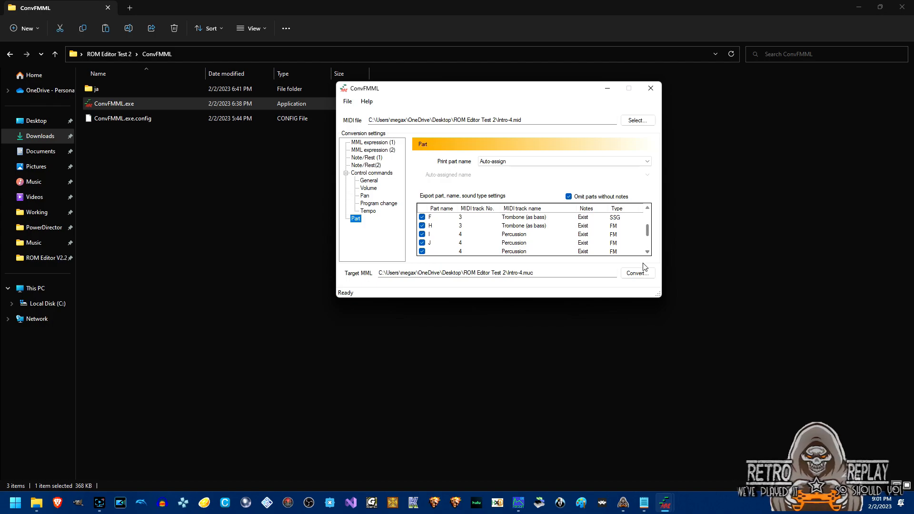
Convert Intro-4.mid and save Intro-4.muc into the Music\mml folder.
click(638, 275)
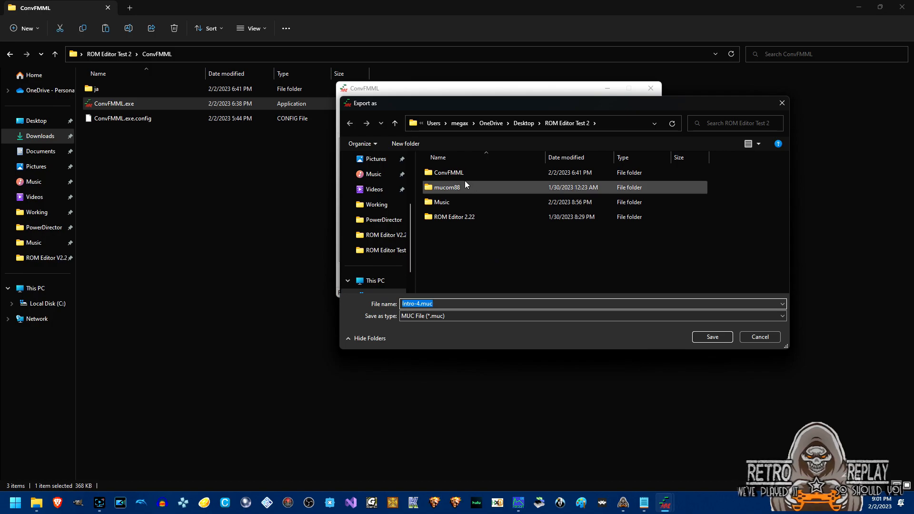
click(446, 205)
double_click(446, 202)
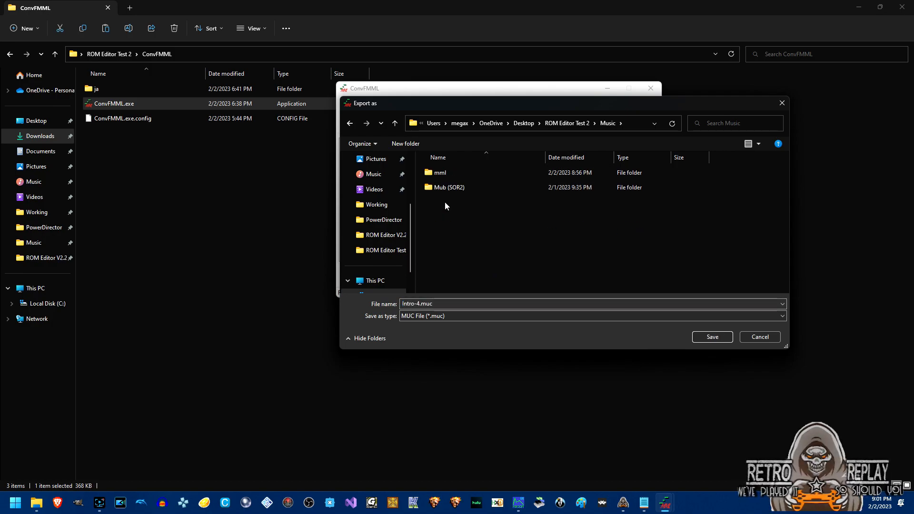
double_click(445, 174)
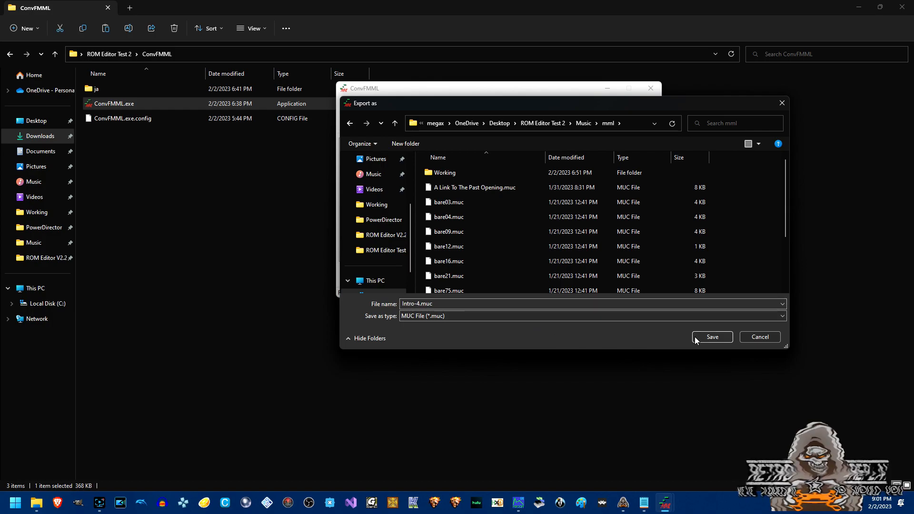
click(713, 337)
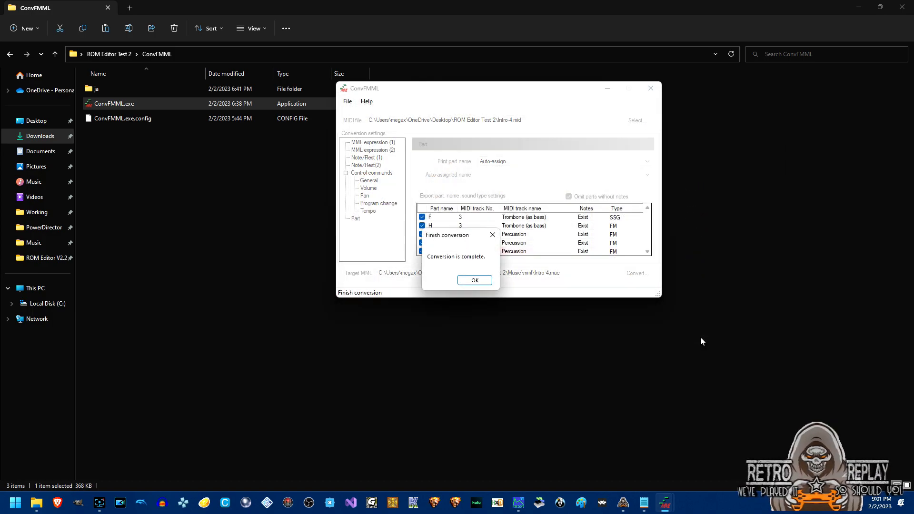
click(474, 280)
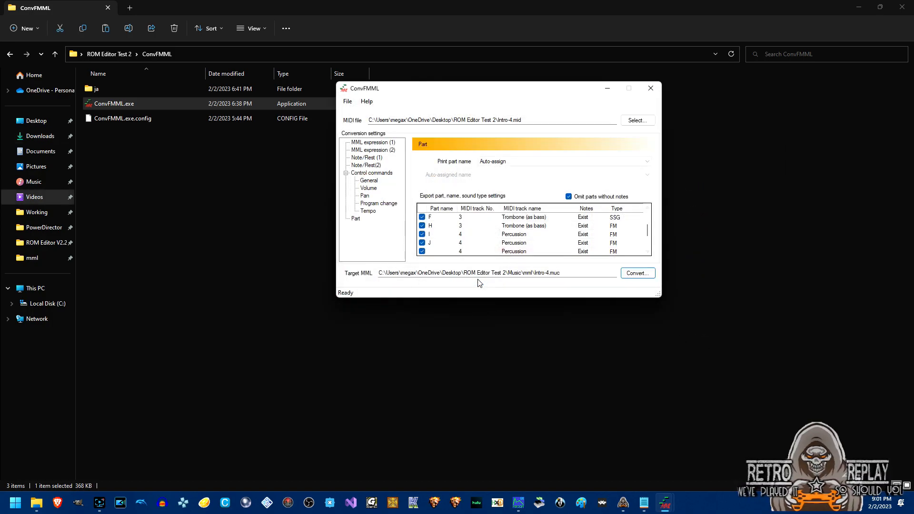
Move the converter to the upper left and bring Bare2Voice Instruments.txt forward.
drag(458, 91, 147, 29)
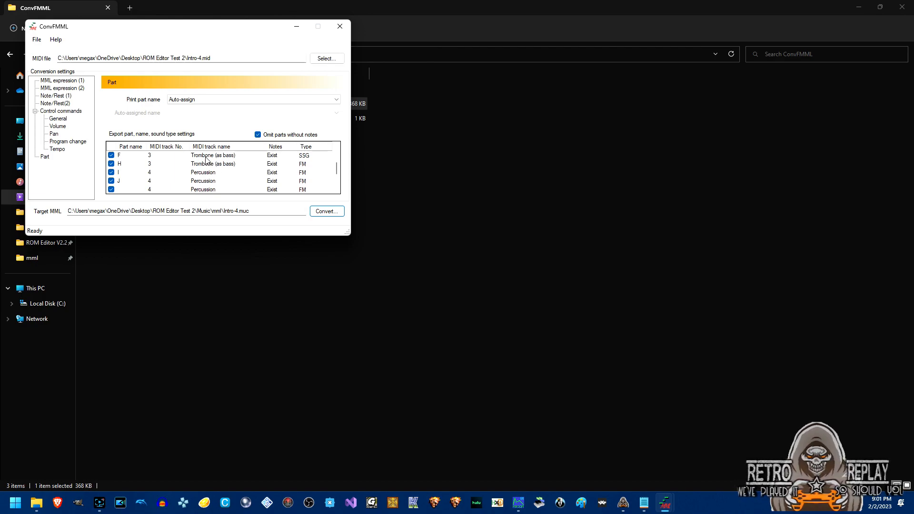
drag(337, 169, 337, 152)
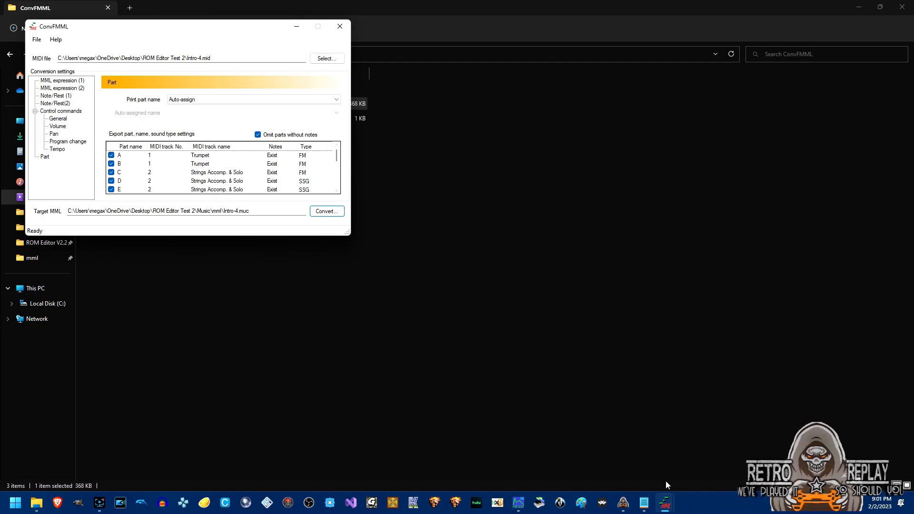
click(645, 504)
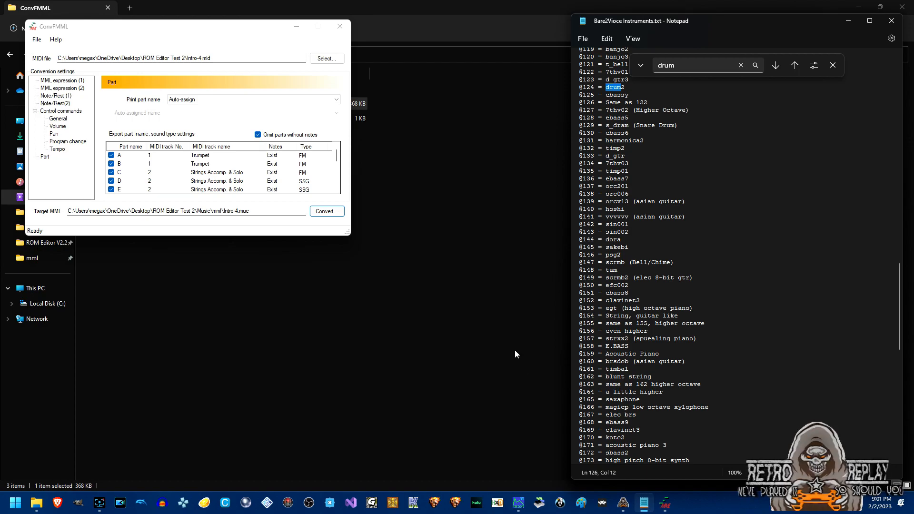
Close the drum search, scroll the whole instrument list and back, and centre the ConvFMML window.
click(832, 66)
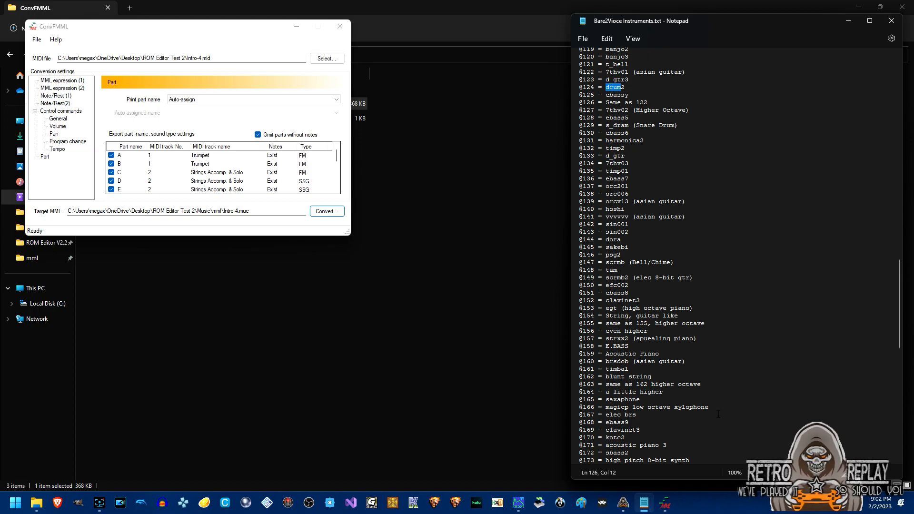
drag(899, 333, 898, 448)
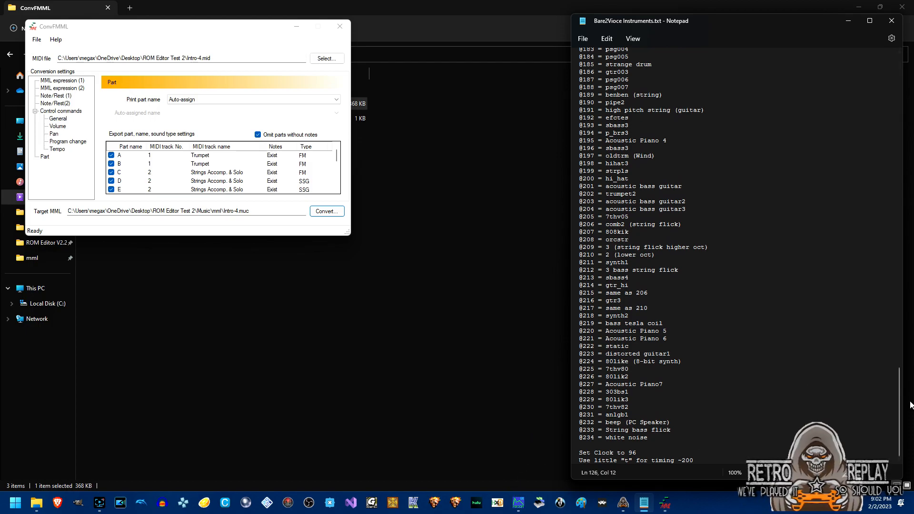
drag(899, 407, 895, 81)
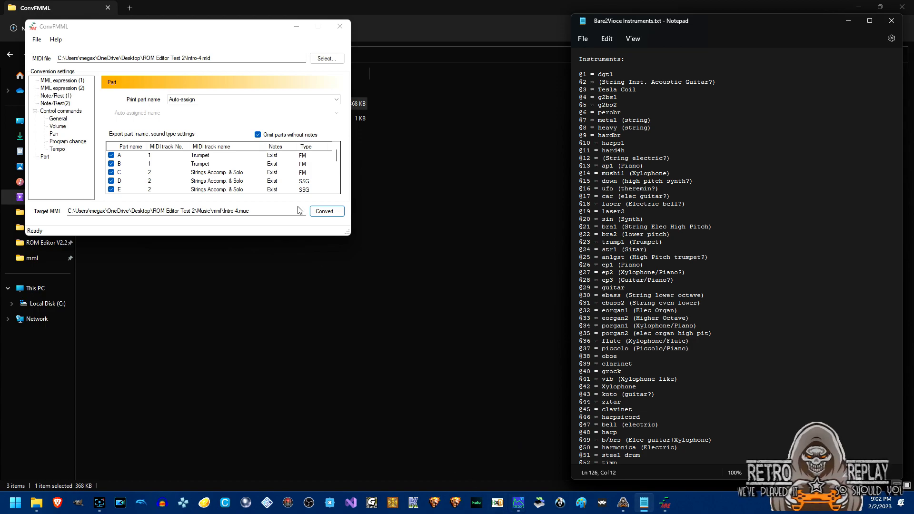
drag(196, 27, 387, 66)
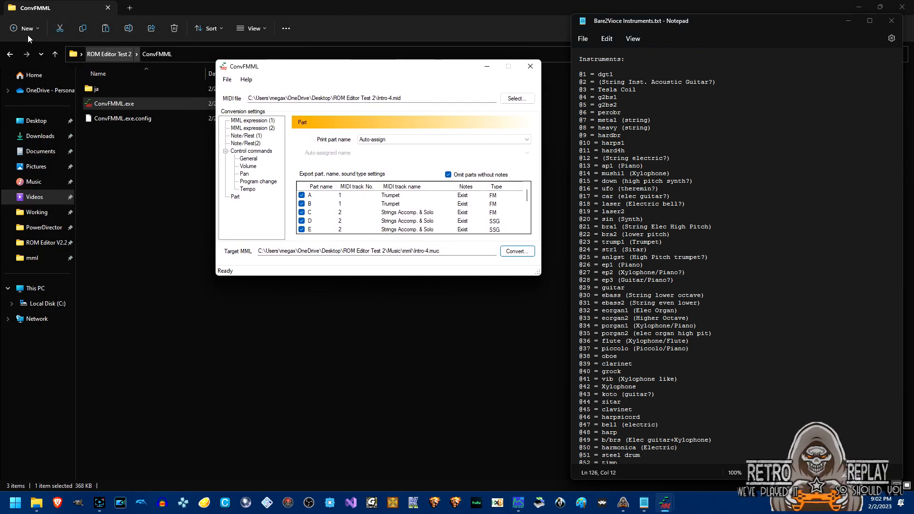
Open the mucom88 folder, bring MUCOM88 forward, and navigate its Home list to the mml folder.
click(10, 54)
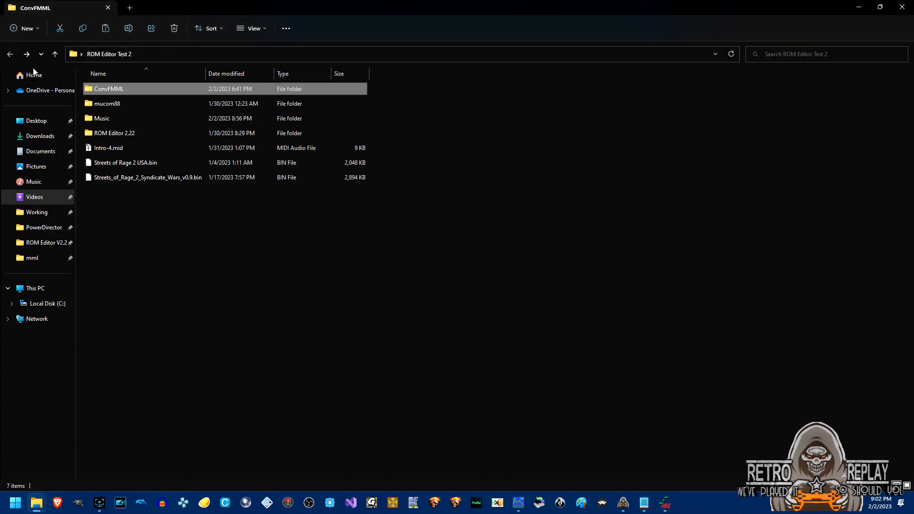
double_click(96, 105)
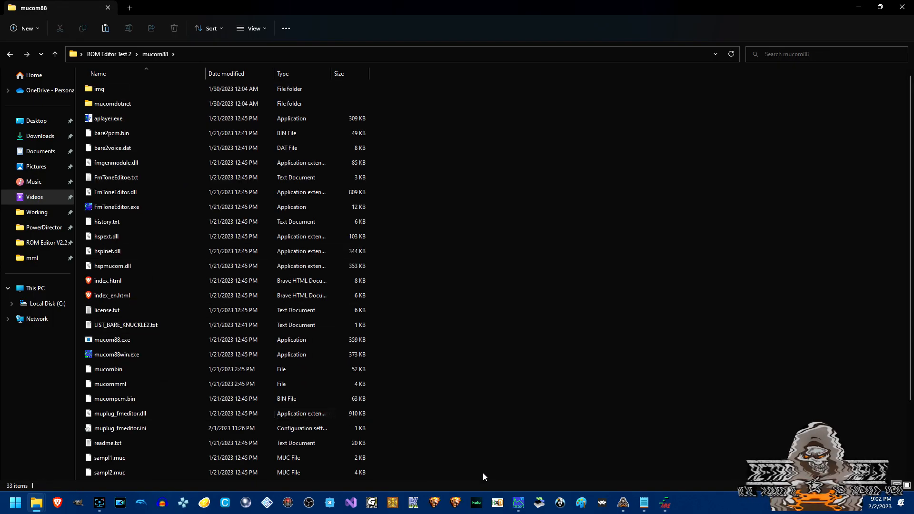
click(514, 503)
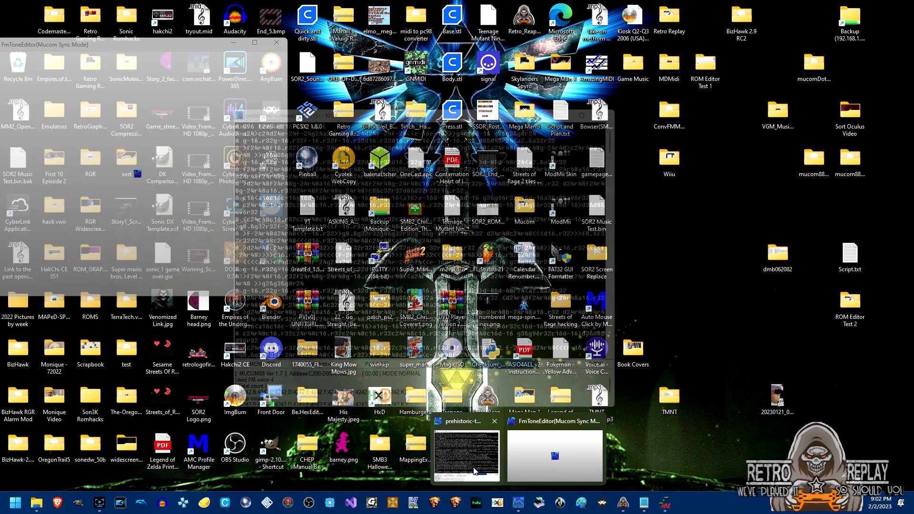
click(473, 472)
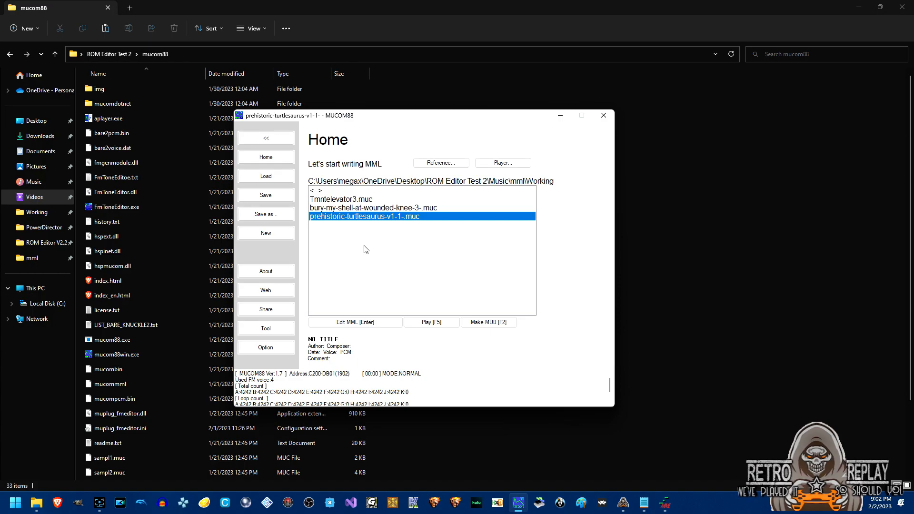
double_click(318, 191)
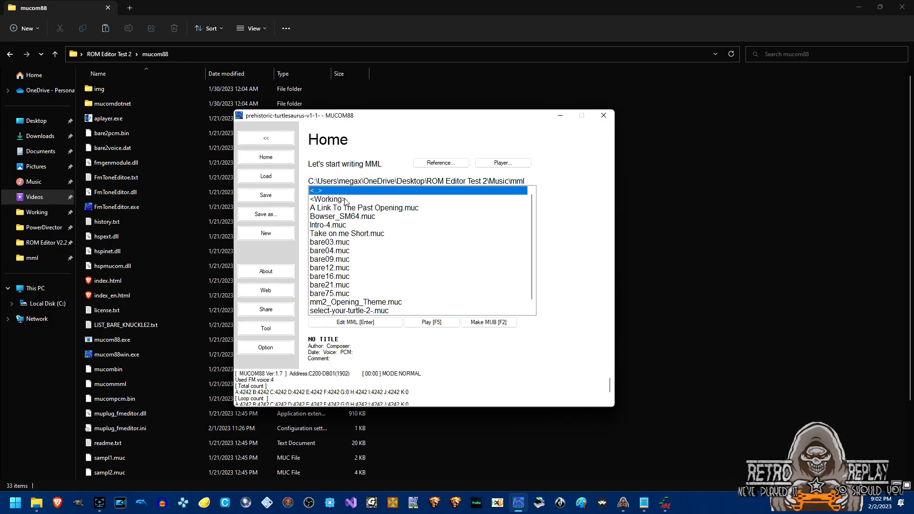
click(328, 201)
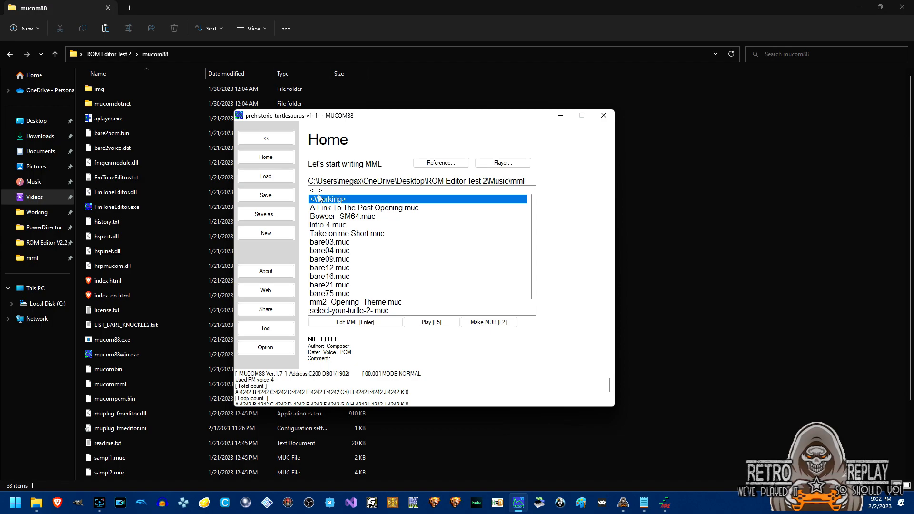
Open Intro-4.muc, compile and play it, then go back to the Home file list.
double_click(336, 226)
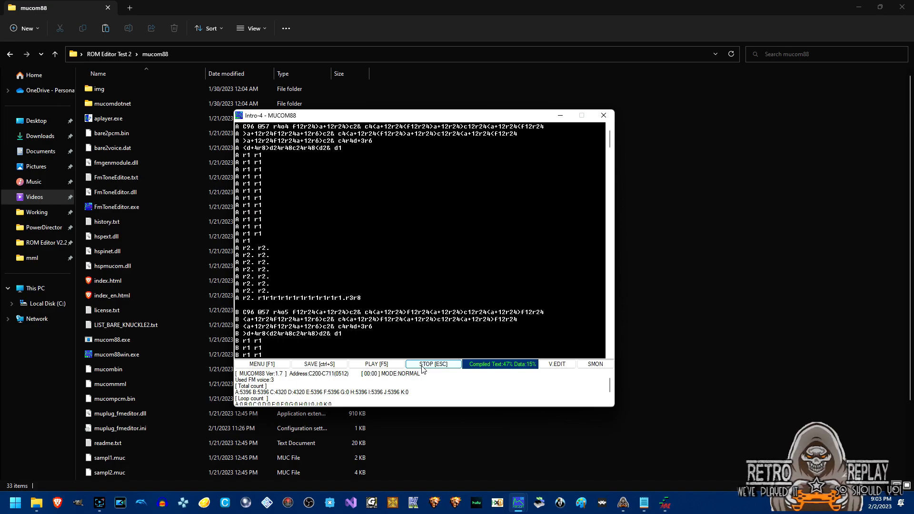
click(279, 365)
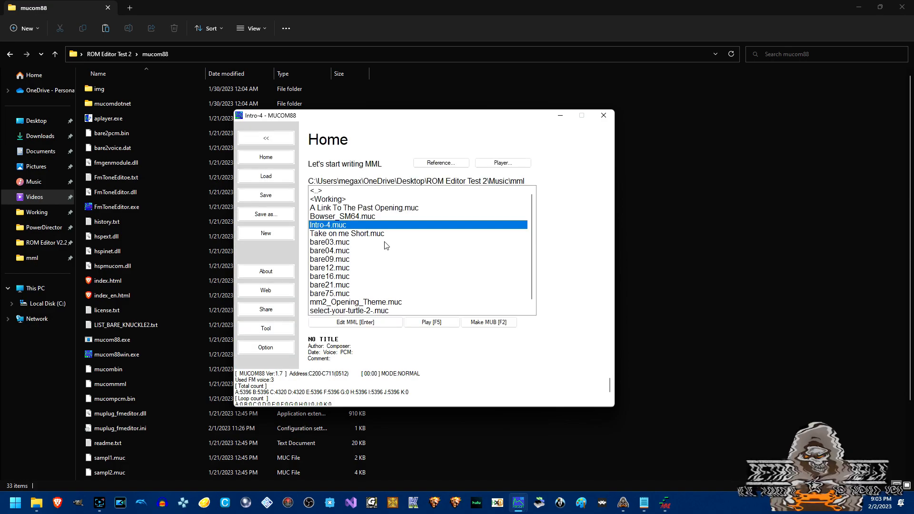
Open A Link To The Past Opening.muc, compile and play it, then return Home.
click(383, 209)
key(Return)
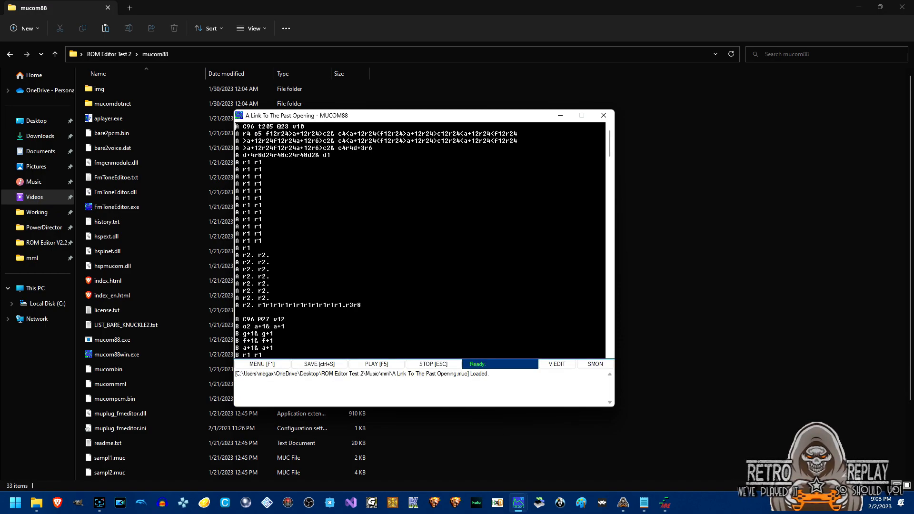
click(378, 364)
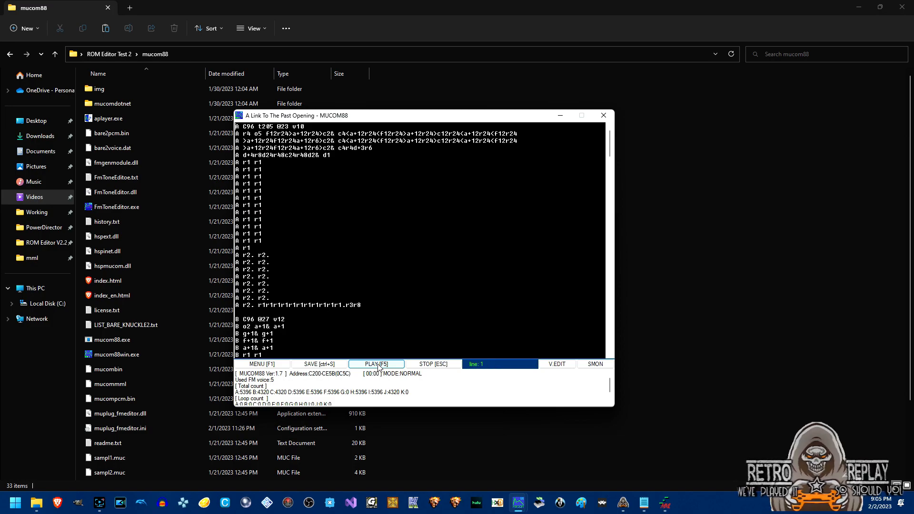
click(285, 365)
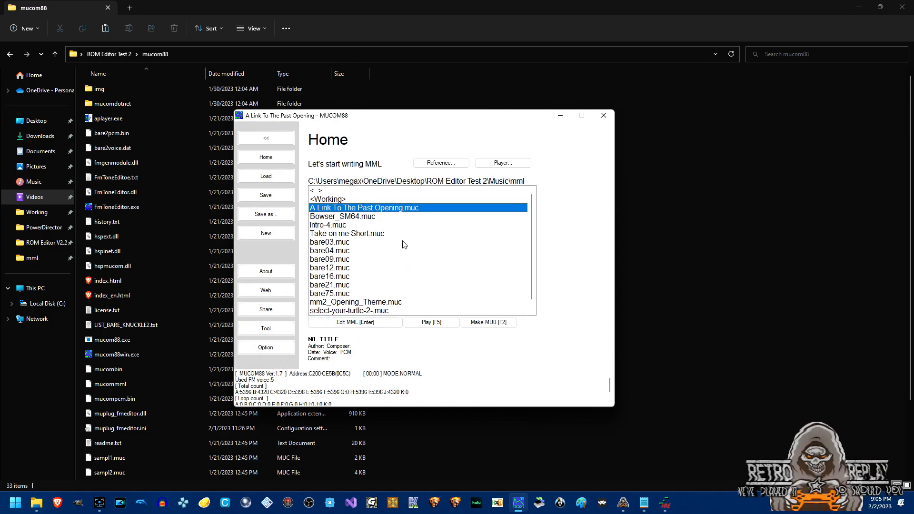
Copy all of A Link To The Past Opening's MML into a new Notepad document.
double_click(391, 208)
key(ctrl+a)
key(ctrl+c)
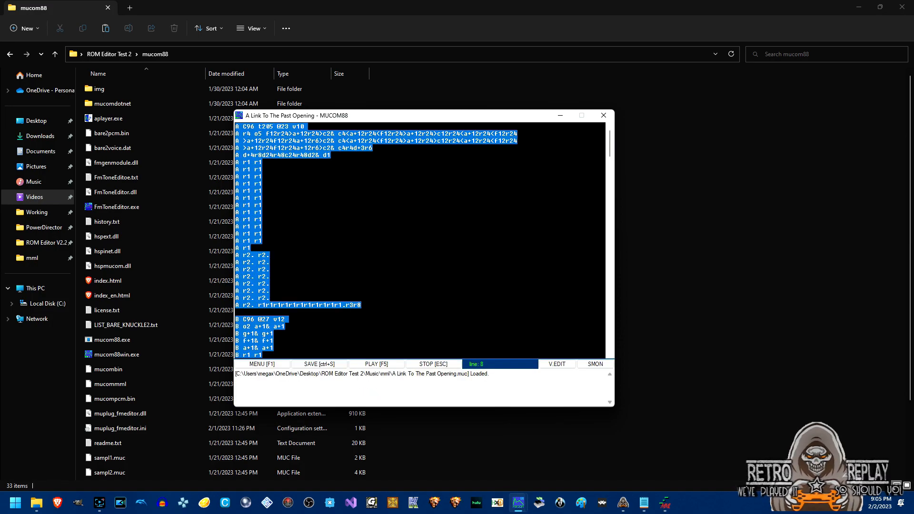
key(super+r)
text(notepad)
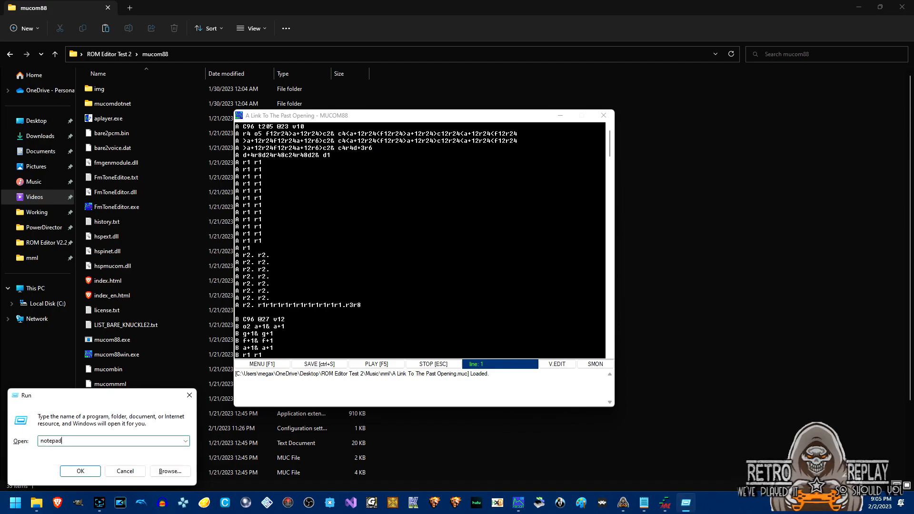
key(Return)
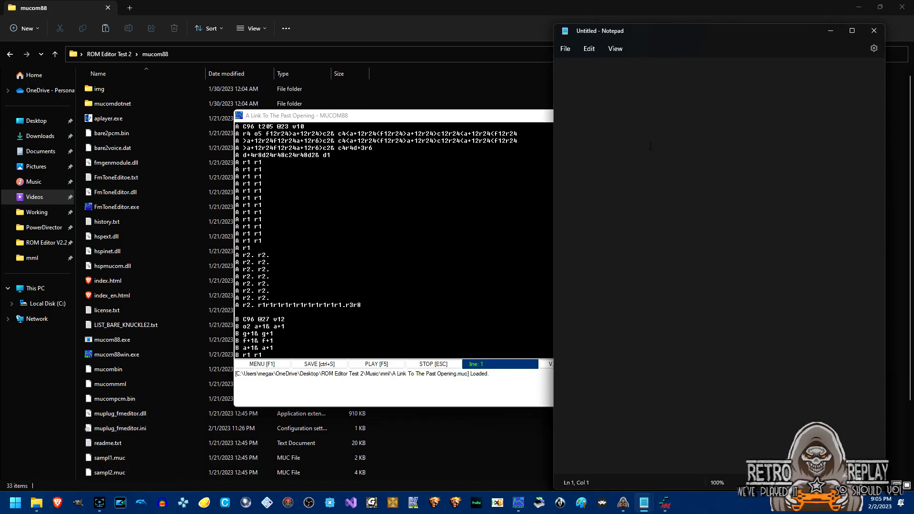
key(ctrl+v)
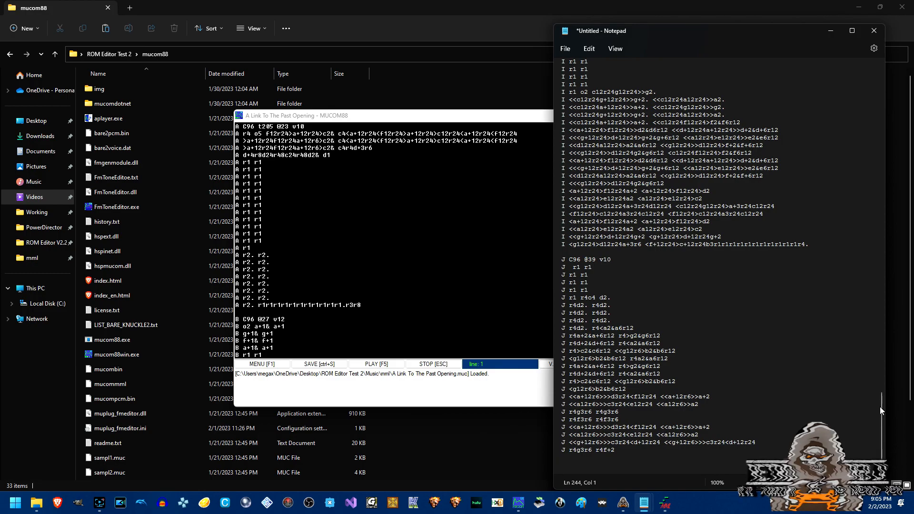
drag(881, 411, 879, 66)
drag(484, 119, 323, 100)
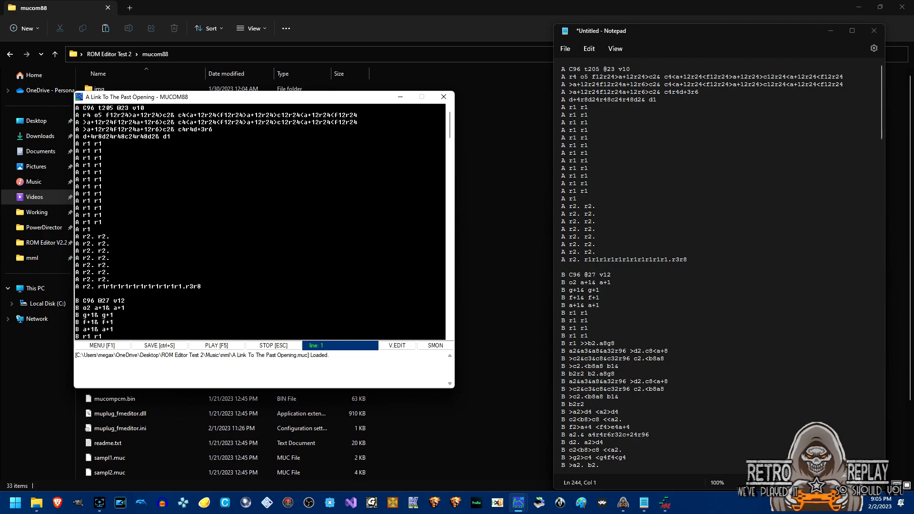
click(110, 345)
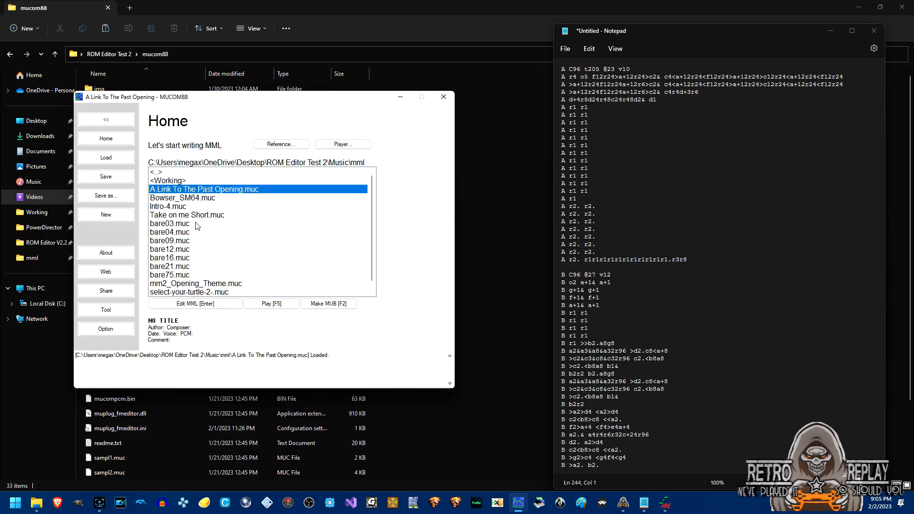
double_click(185, 209)
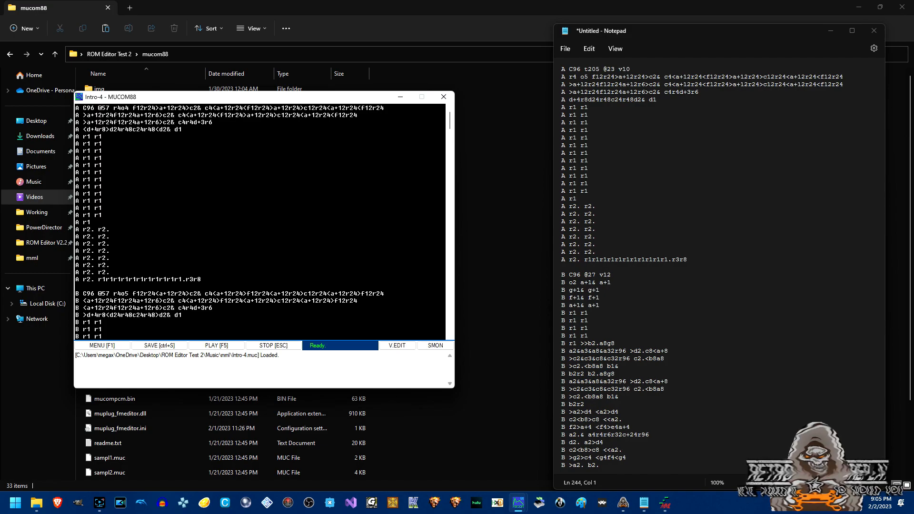
double_click(106, 107)
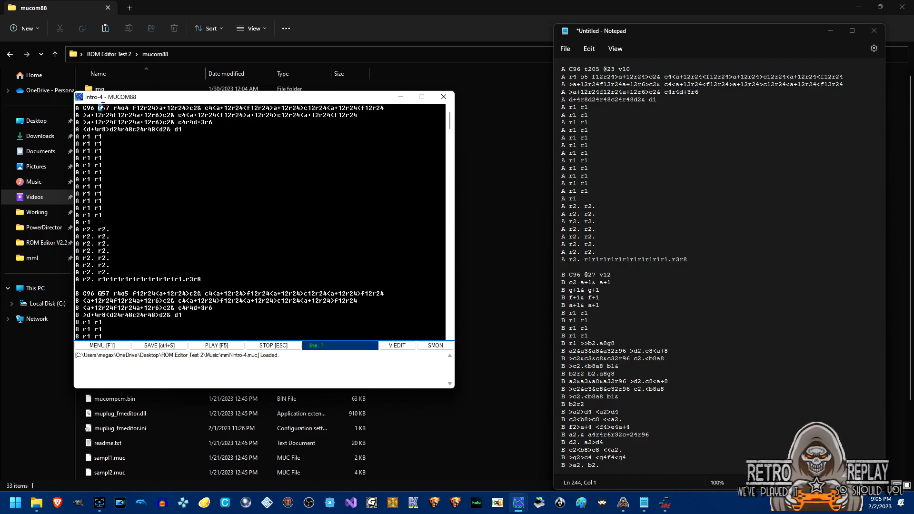
mouse_move(647, 502)
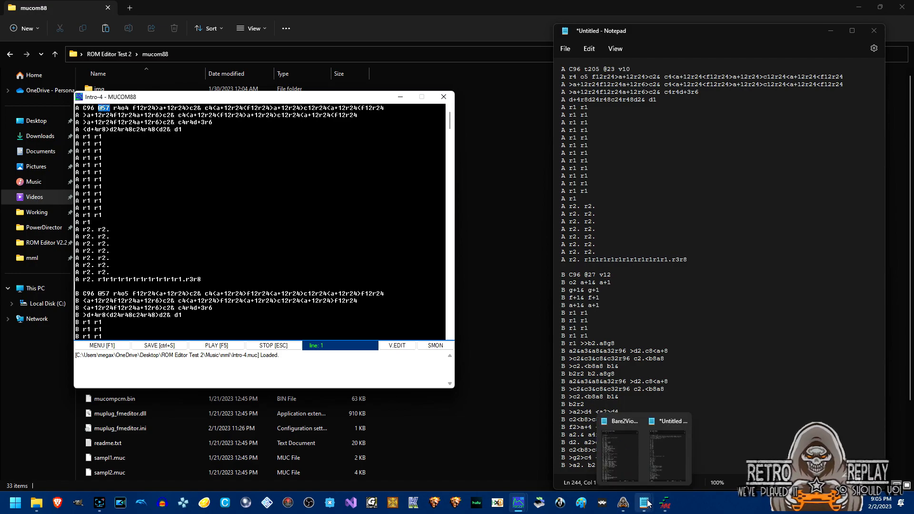
click(620, 455)
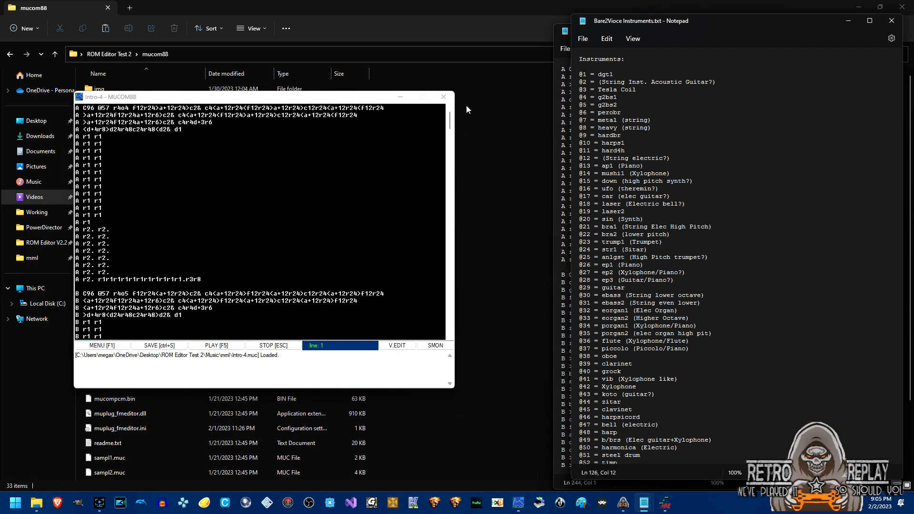
Arrange the Intro-4 editor, instrument list and copied Link To The Past MML side by side.
drag(343, 99, 277, 44)
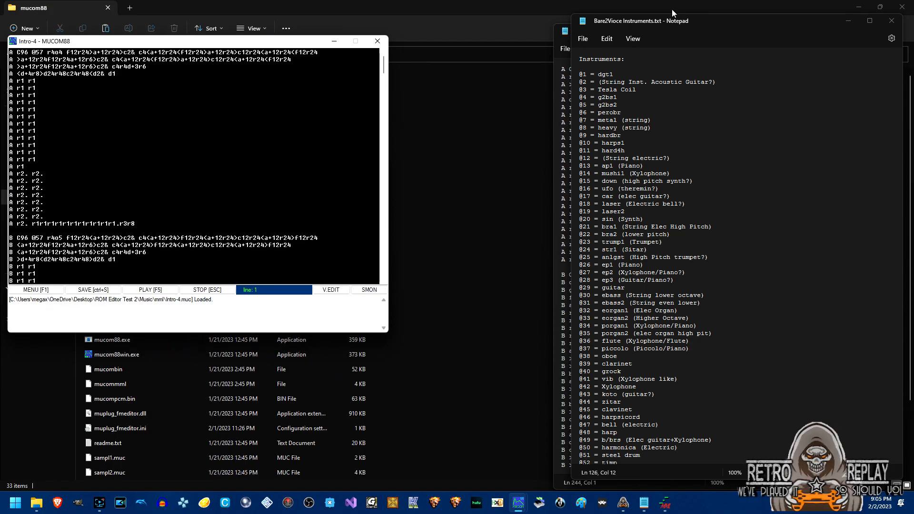
drag(902, 106, 752, 108)
drag(646, 21, 433, 33)
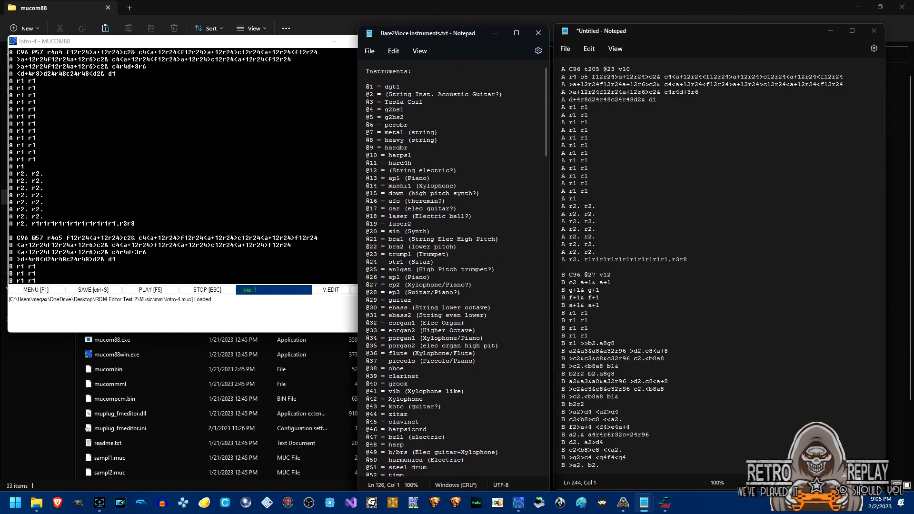
drag(199, 44, 188, 44)
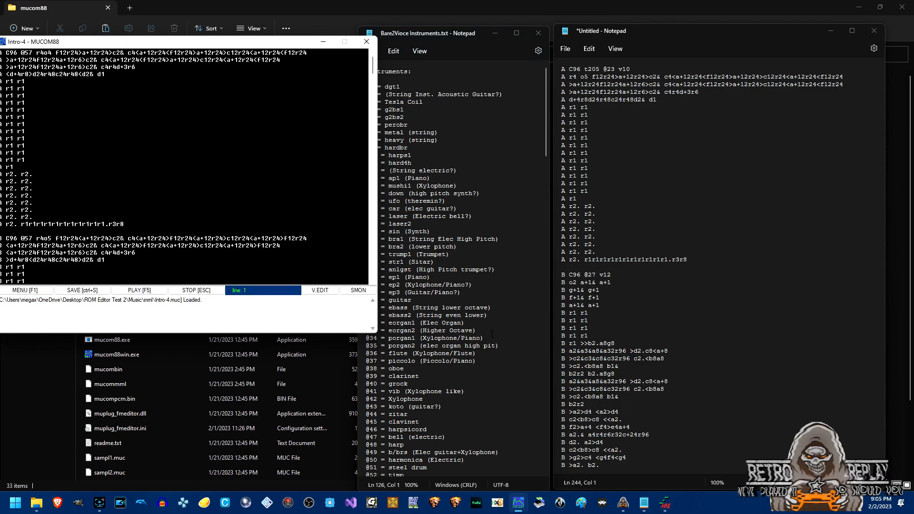
click(544, 149)
drag(544, 149, 547, 169)
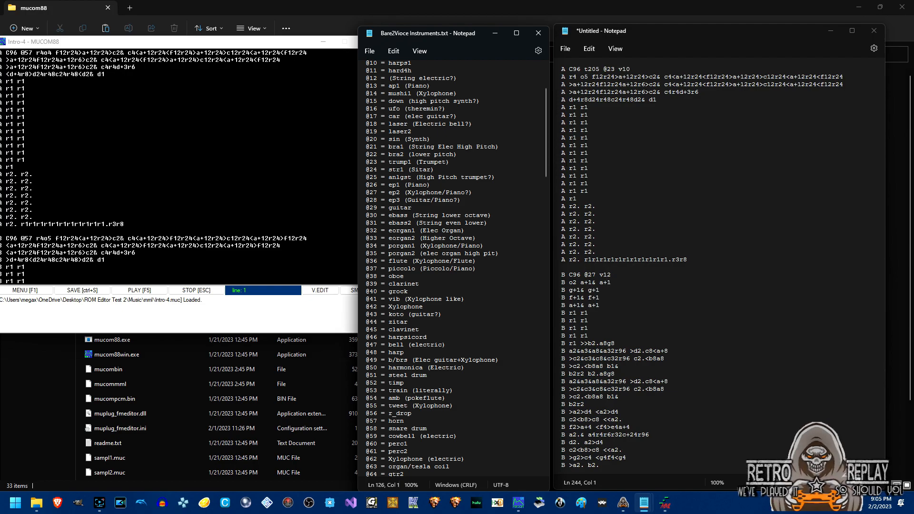
mouse_move(666, 509)
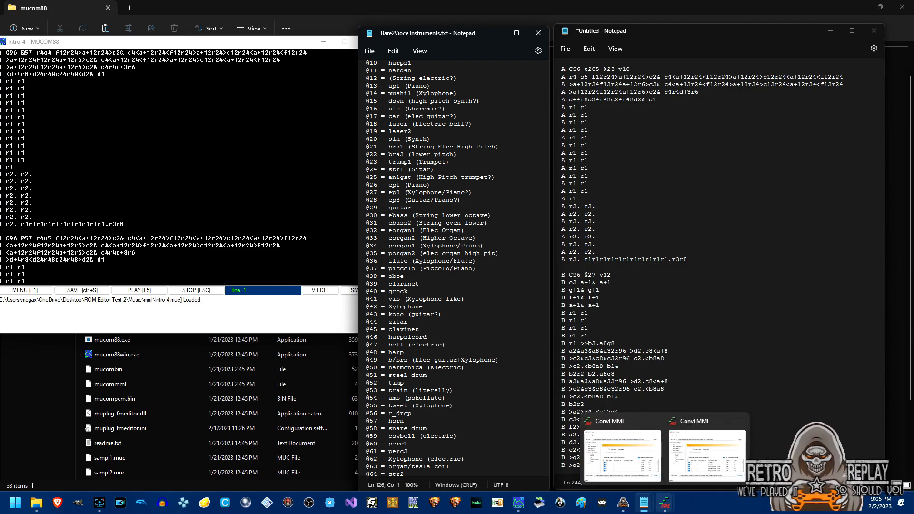
mouse_move(635, 464)
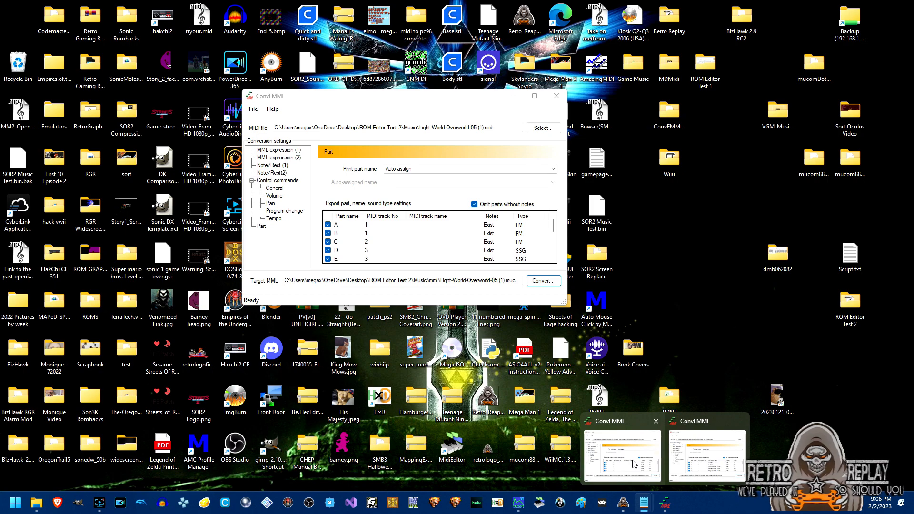
Close the duplicate ConvFMML window and check the trump1 (Trumpet) instrument entry behind it.
click(657, 424)
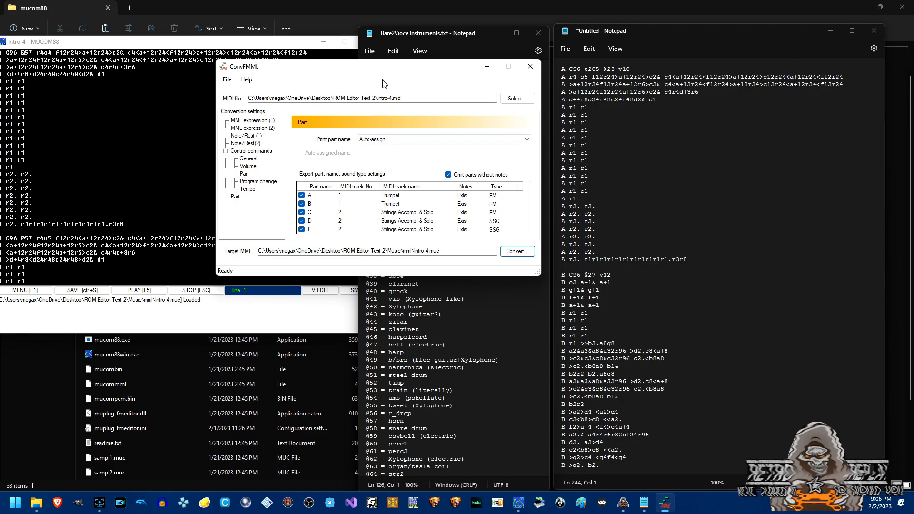
drag(394, 69, 170, 154)
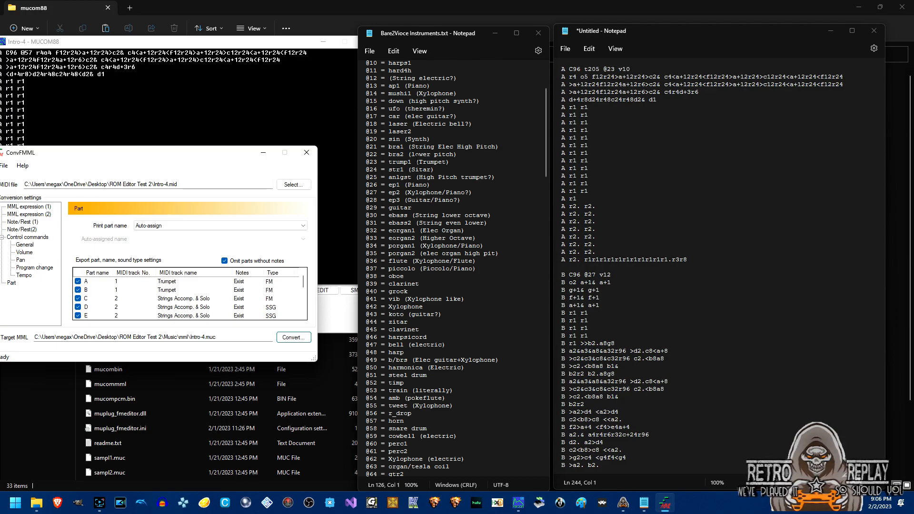
drag(389, 162, 450, 161)
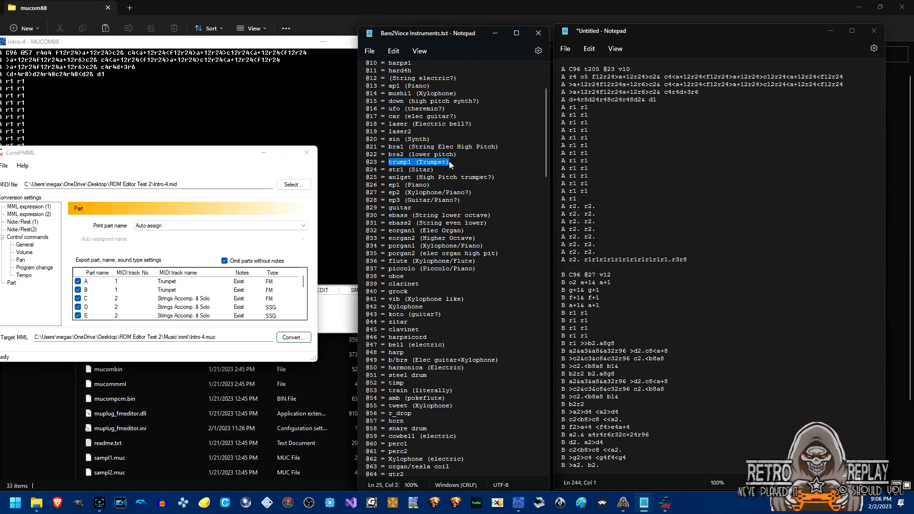
drag(237, 155, 512, 125)
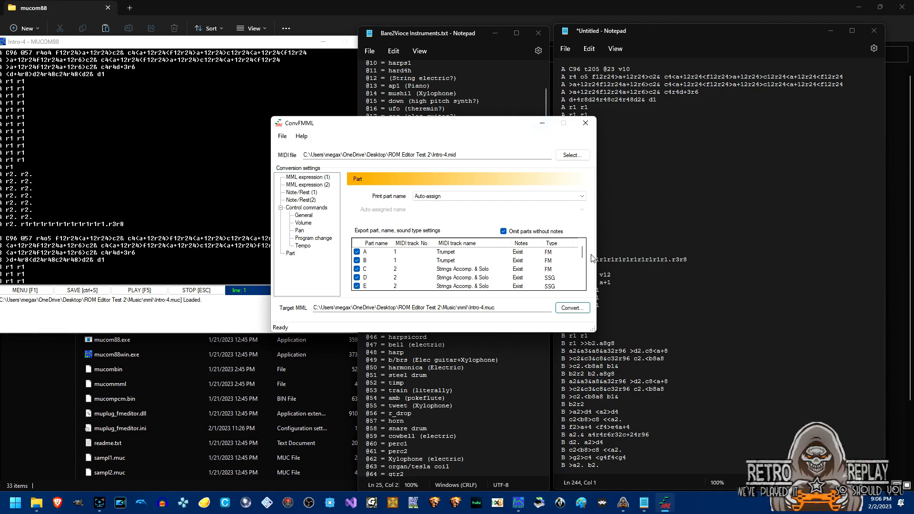
Scroll ConvFMML's Part list to review the track names, then minimize the converter.
drag(584, 255, 583, 278)
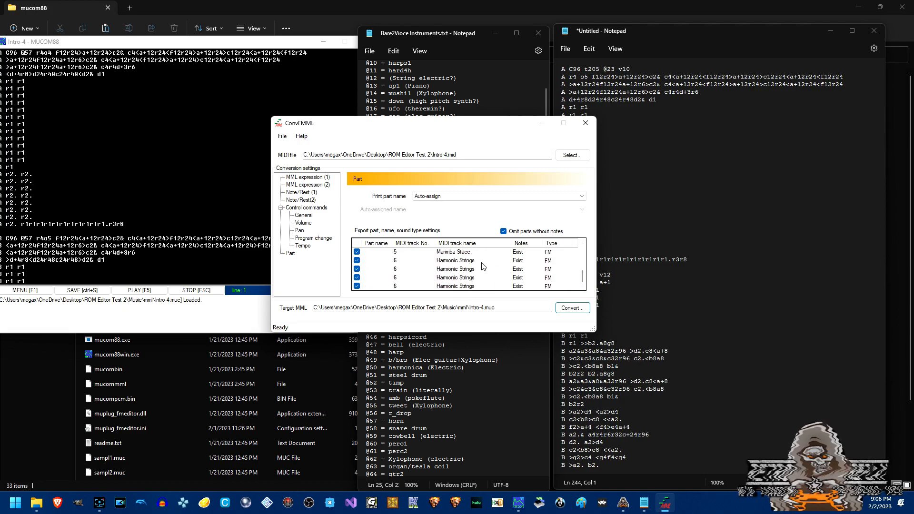
drag(584, 278, 583, 270)
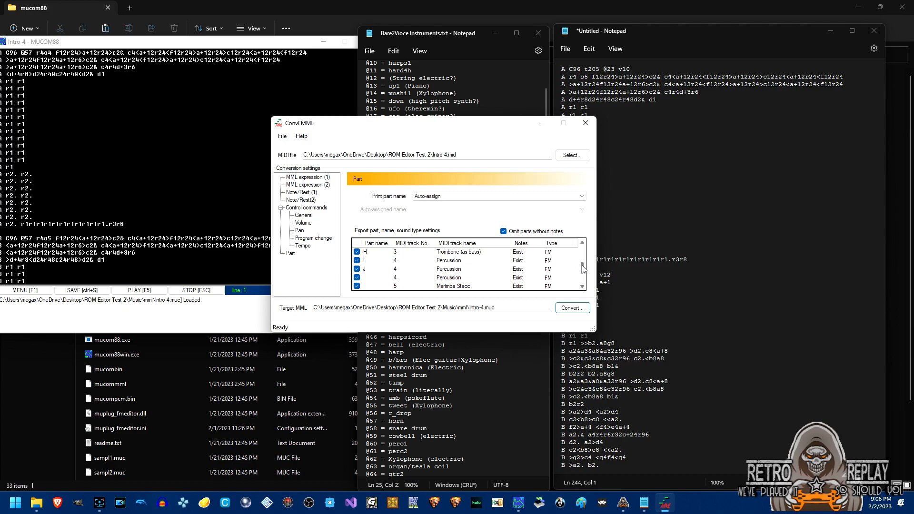
click(541, 123)
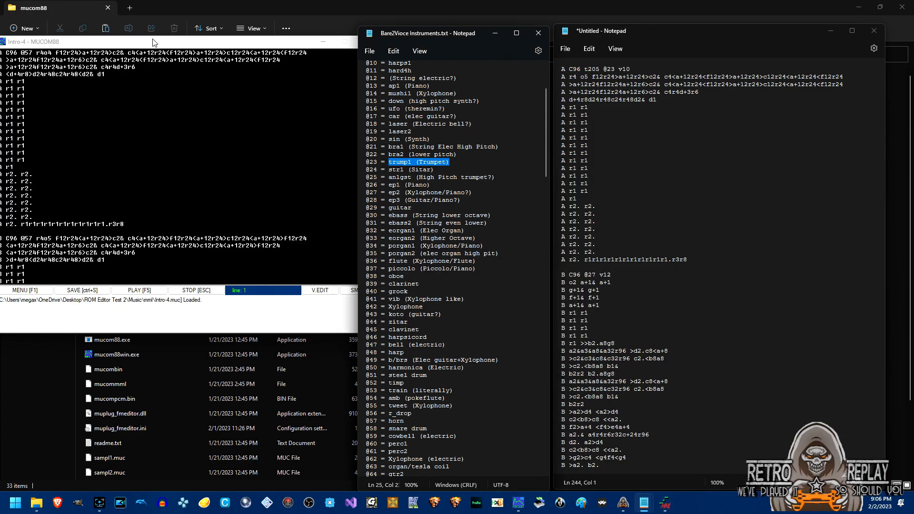
drag(153, 42, 274, 29)
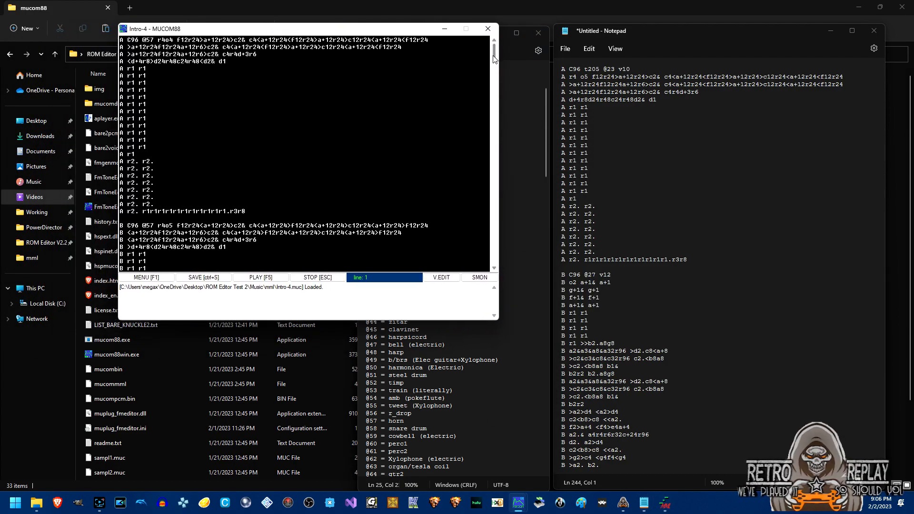
Scroll the Intro-4 MML down to part J's closing rests and return to the home song list.
drag(494, 59, 493, 174)
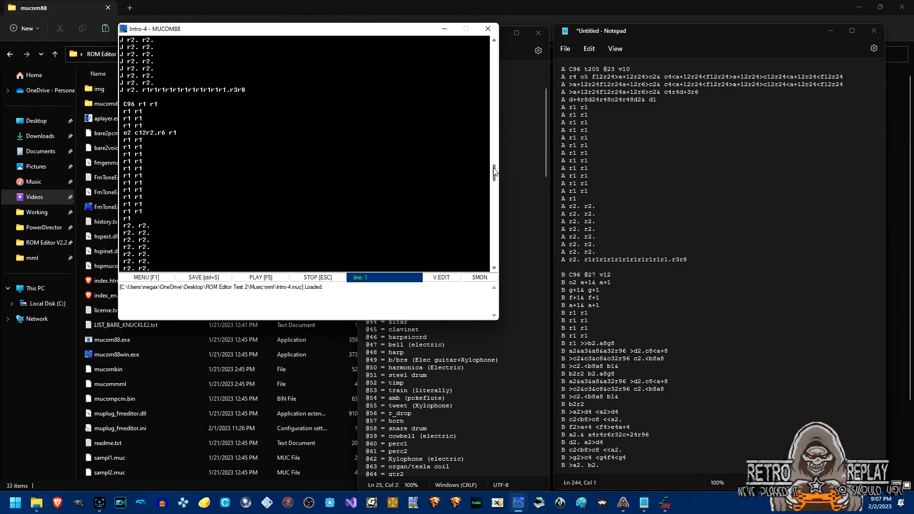
click(161, 280)
Preview the bare03.muc sample's header, then reopen Intro-4.muc from the Home file list.
double_click(223, 155)
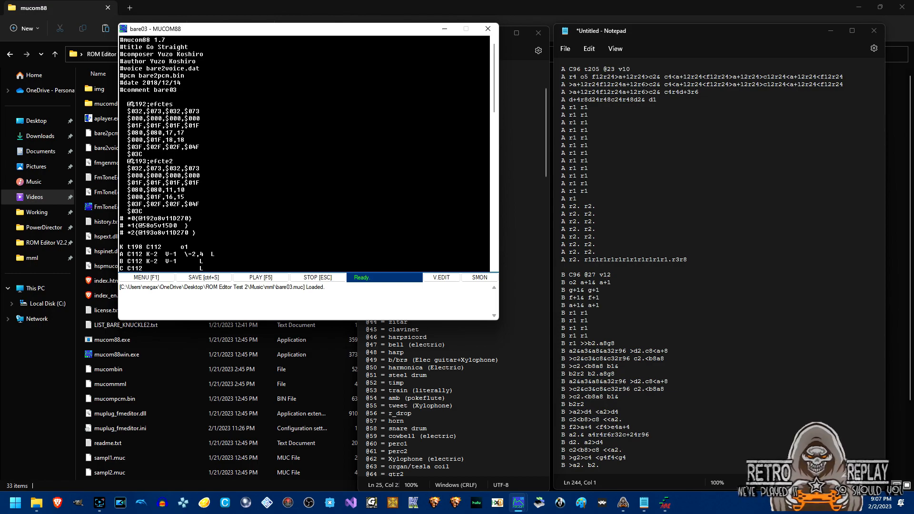
click(158, 276)
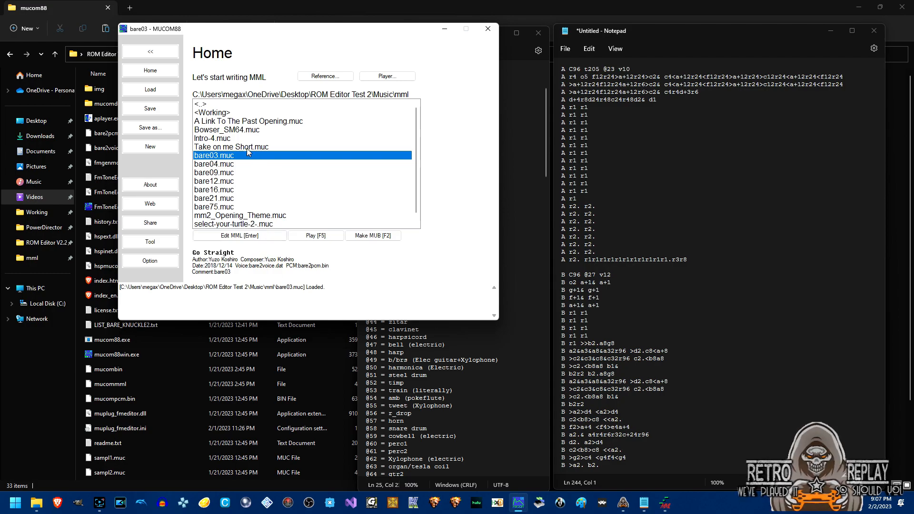
click(233, 139)
double_click(233, 139)
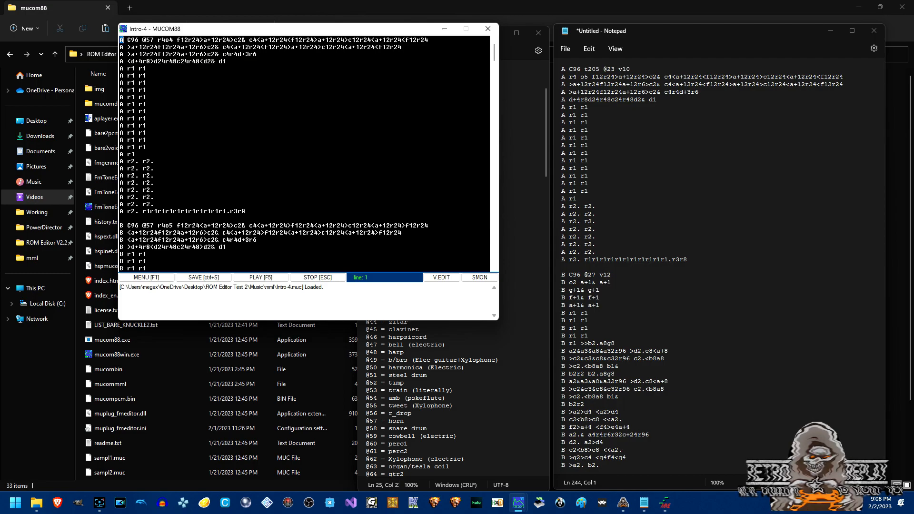
click(146, 69)
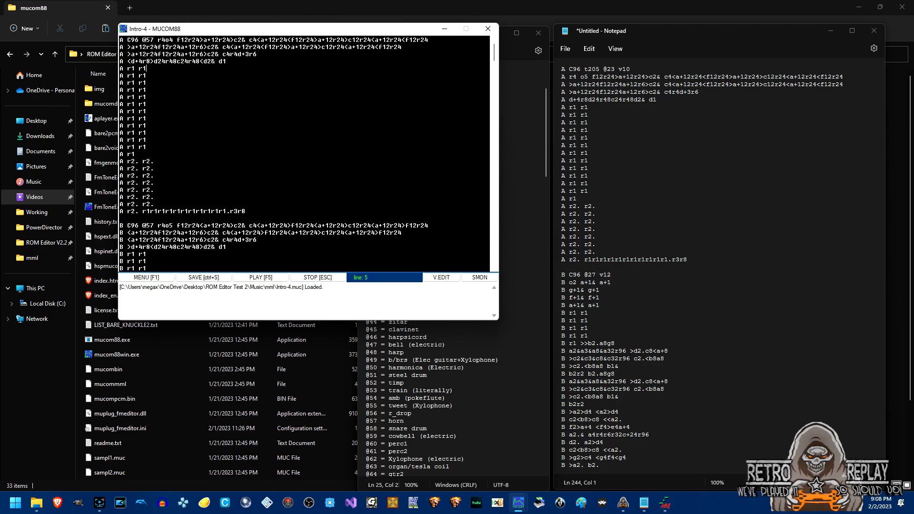
drag(127, 40, 138, 40)
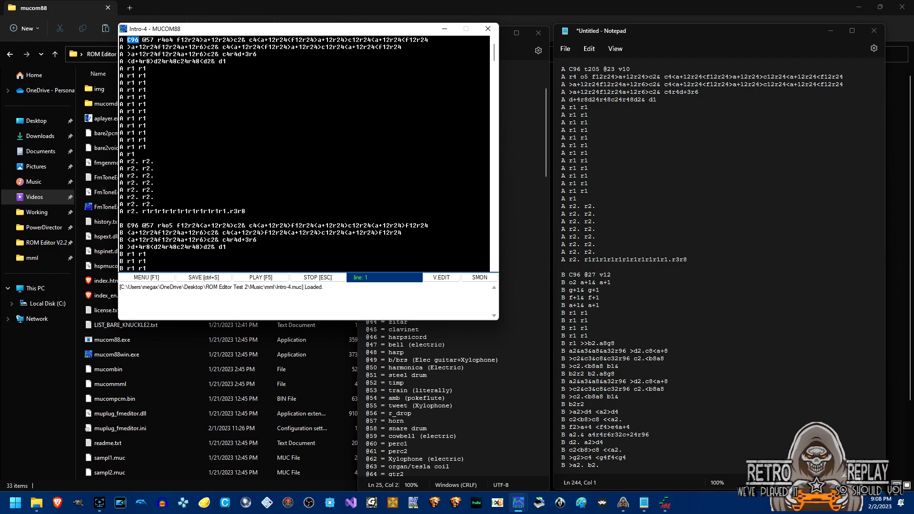
click(147, 68)
drag(143, 39, 155, 40)
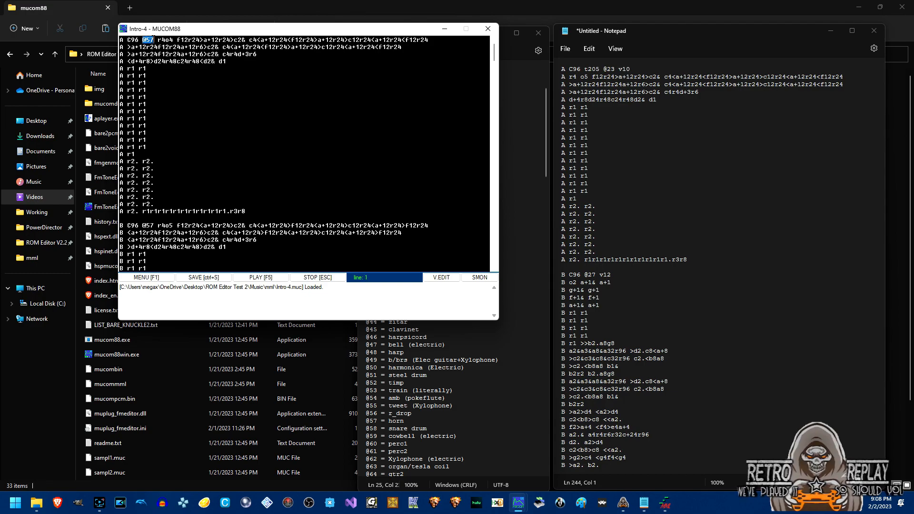
click(511, 52)
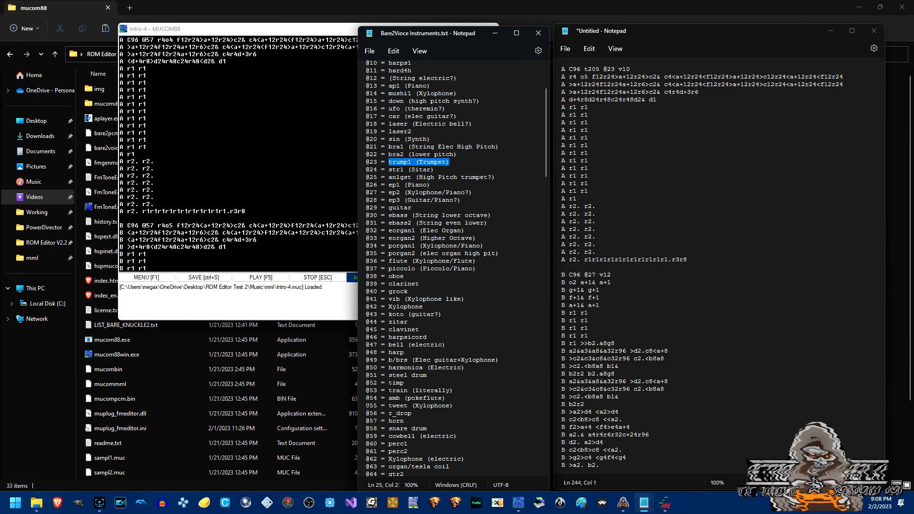
drag(365, 421, 374, 421)
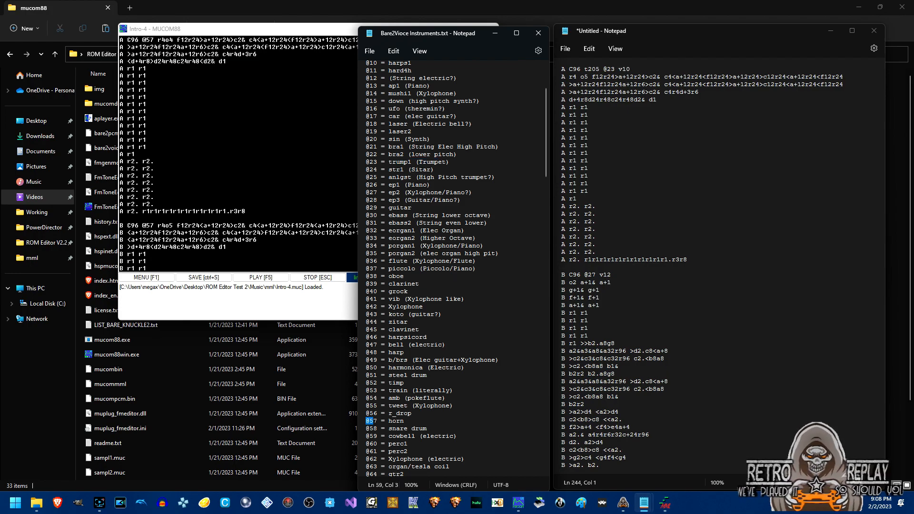
click(164, 39)
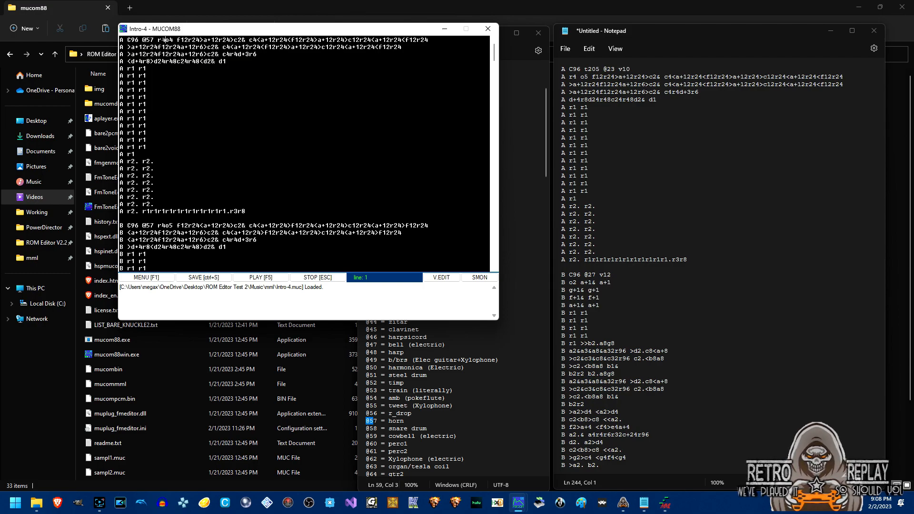
drag(165, 39, 174, 40)
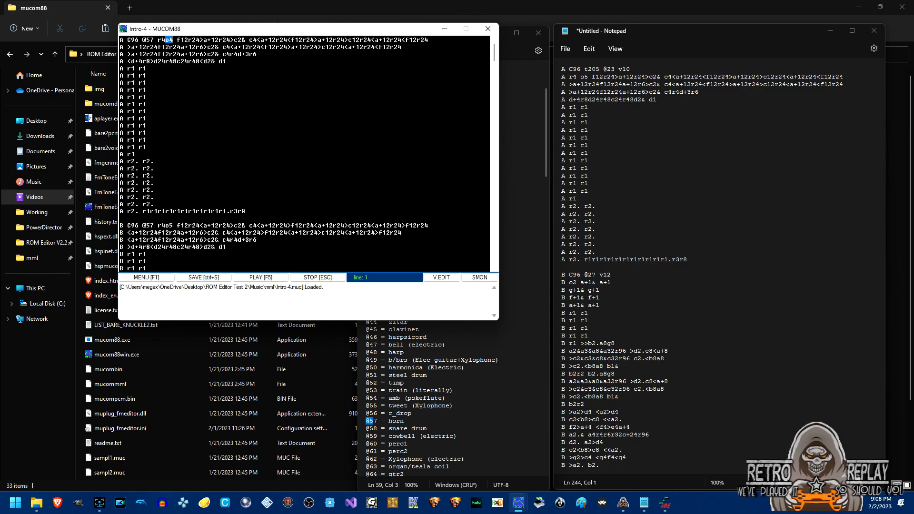
click(154, 40)
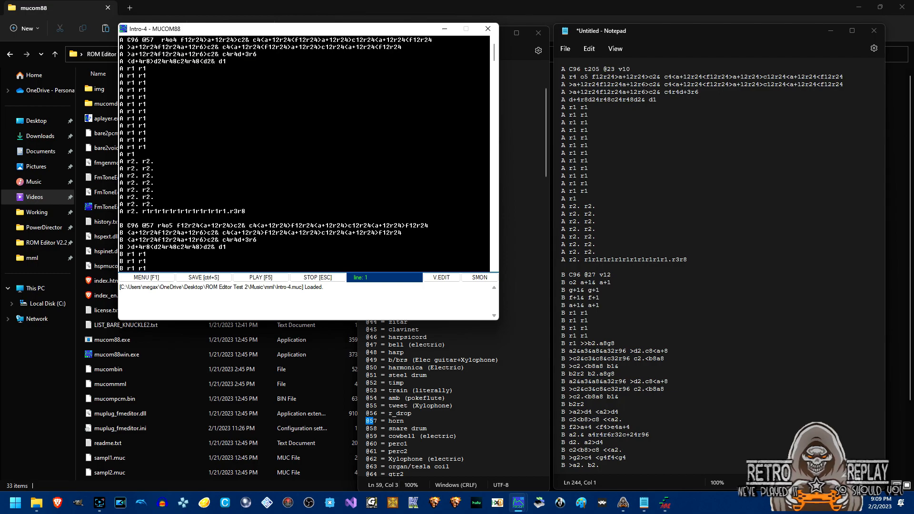
text(v11)
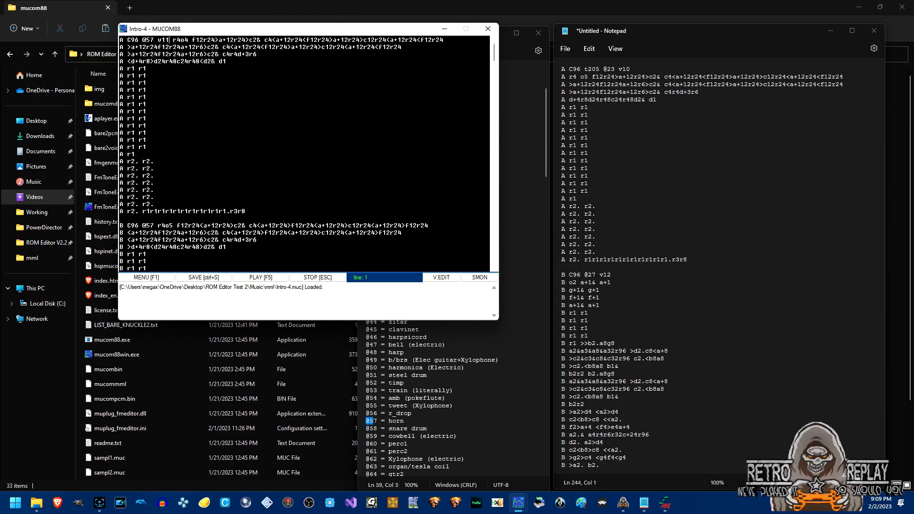
key(BackSpace)
text(0)
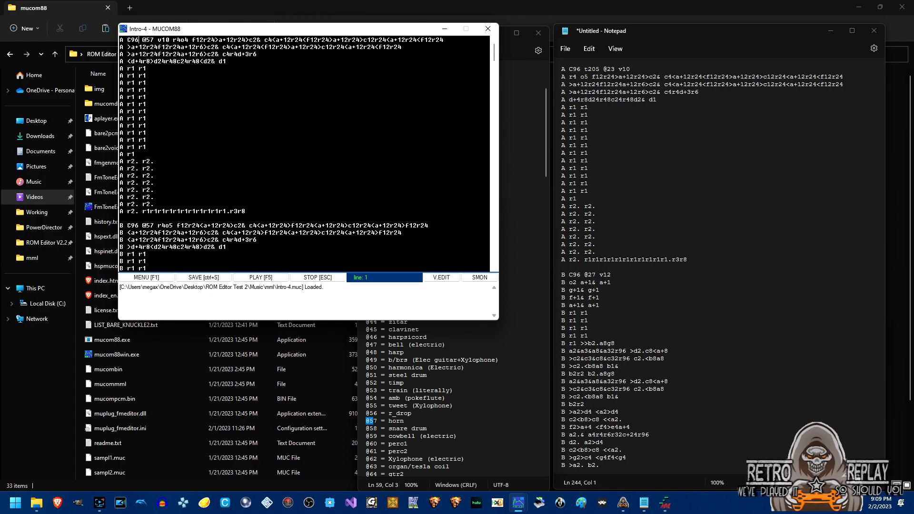
text(t)
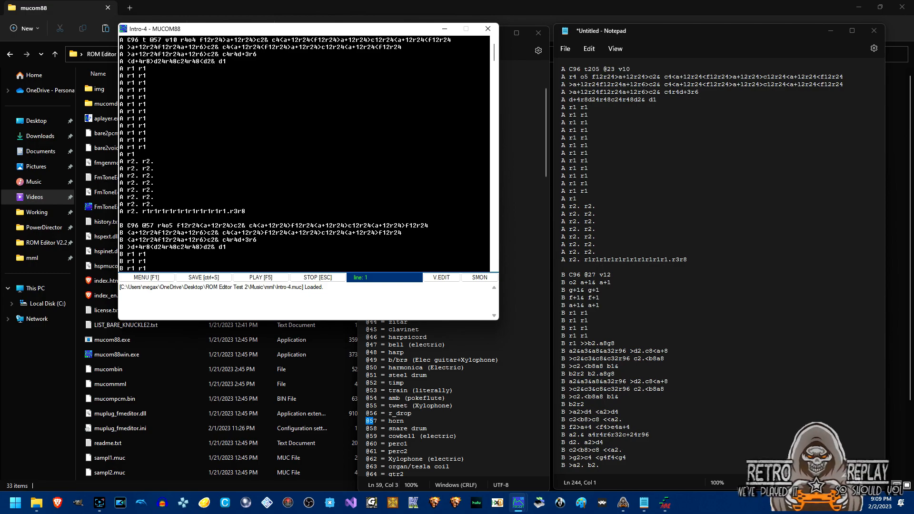
text(205)
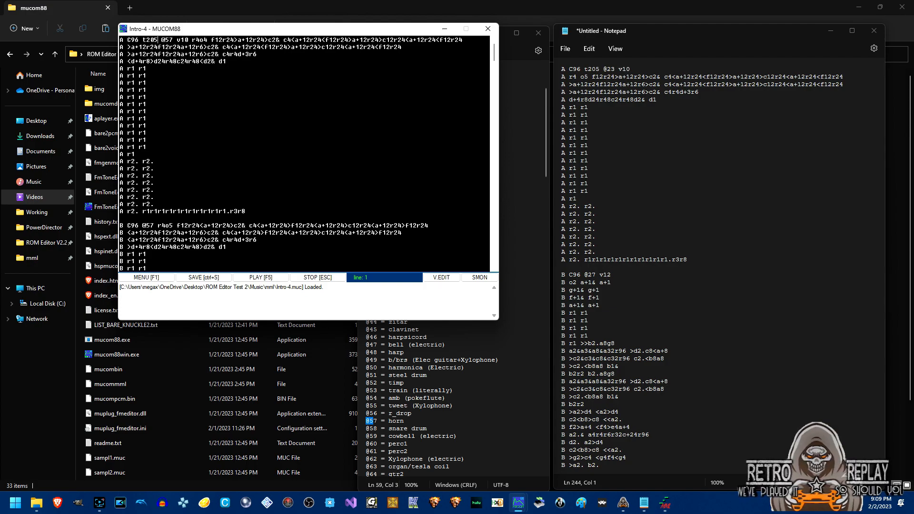
click(261, 278)
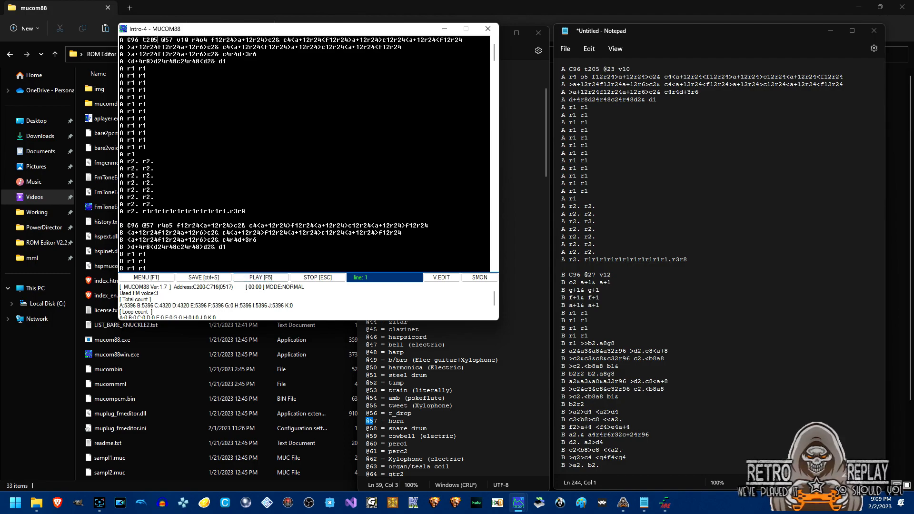
click(512, 46)
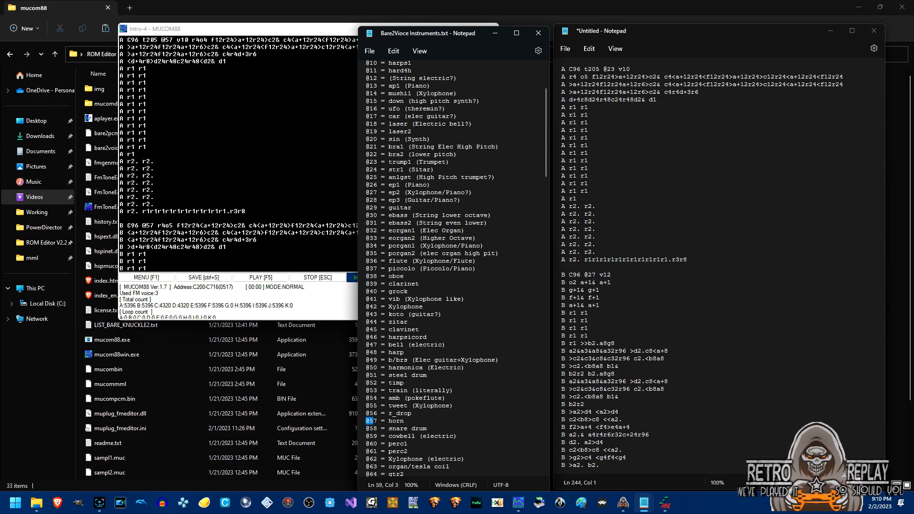
click(173, 39)
key(BackSpace)
key(BackSpace)
text(23)
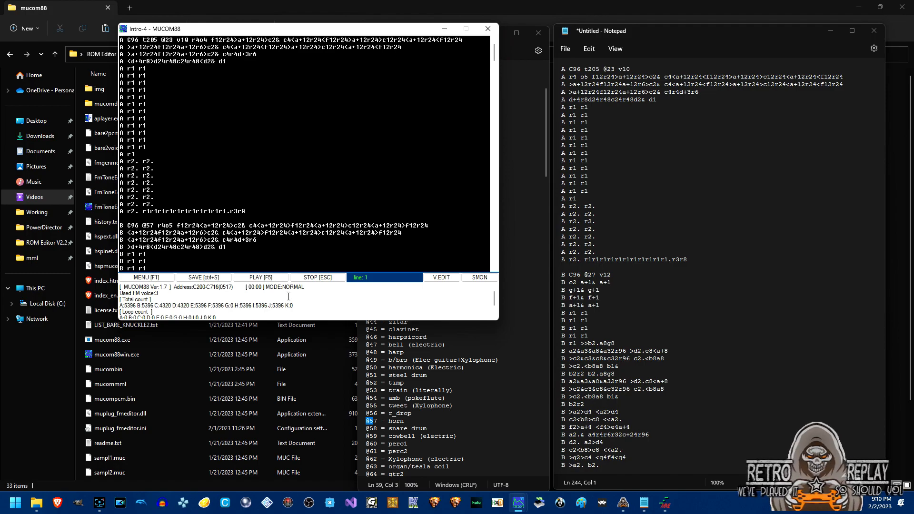
click(274, 280)
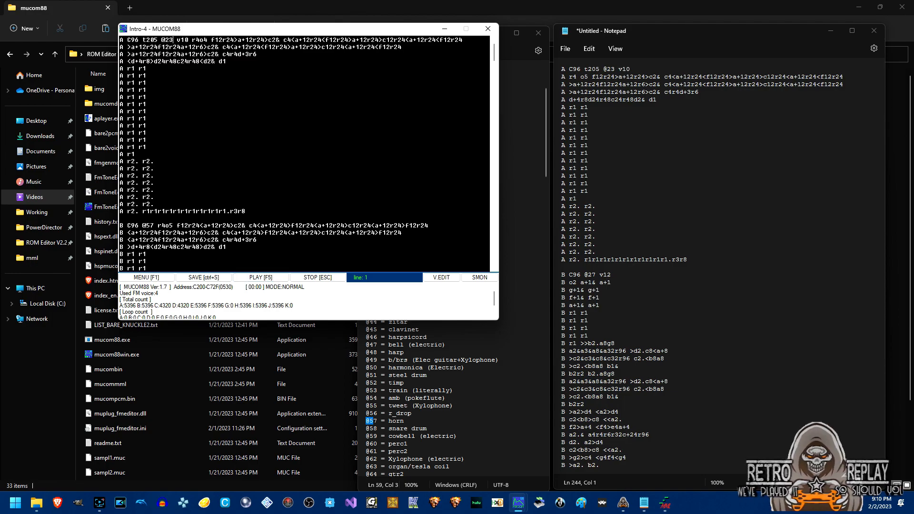
drag(128, 54, 132, 54)
drag(128, 61, 131, 61)
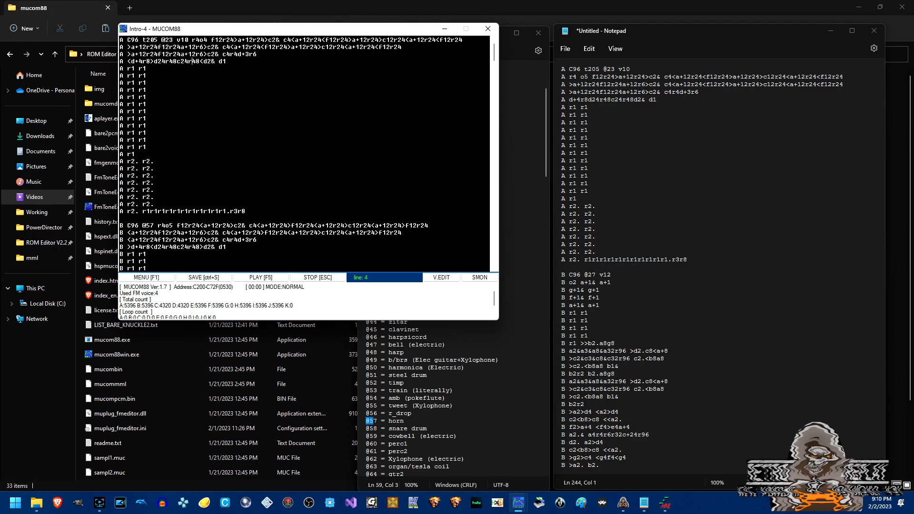
Remove the extra '>' markers on part A's line 3 and add one at its start, replaying to check.
key(BackSpace)
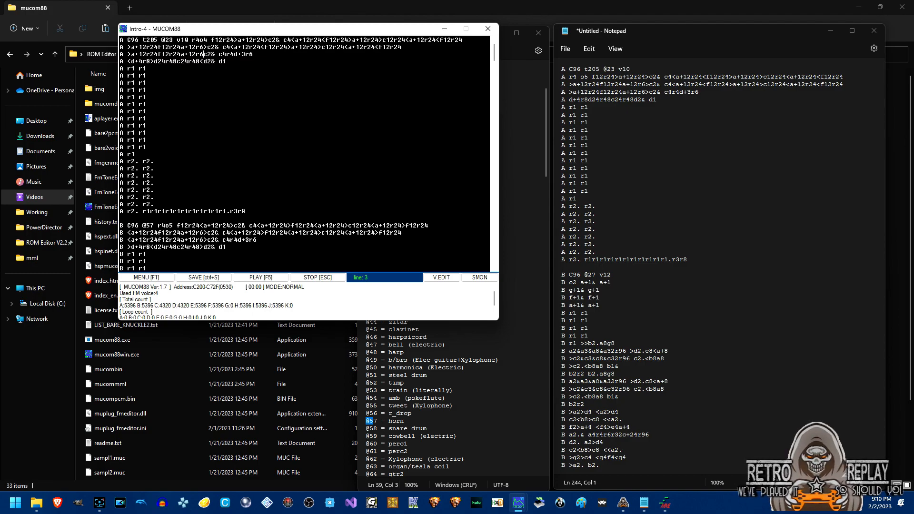
text(>)
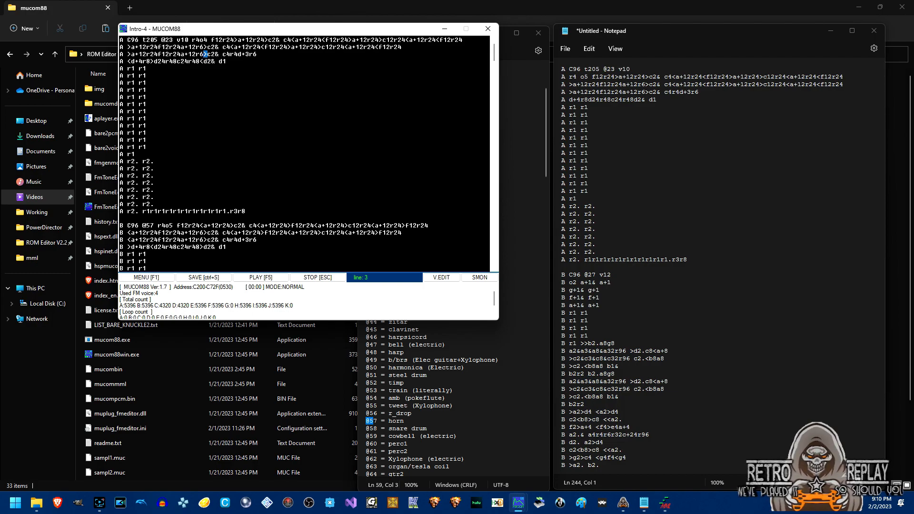
key(BackSpace)
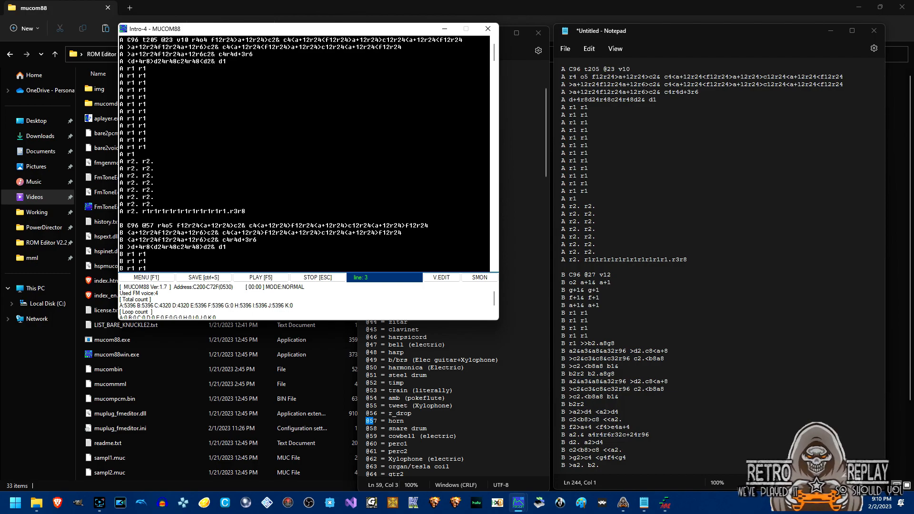
click(262, 278)
key(Delete)
click(261, 278)
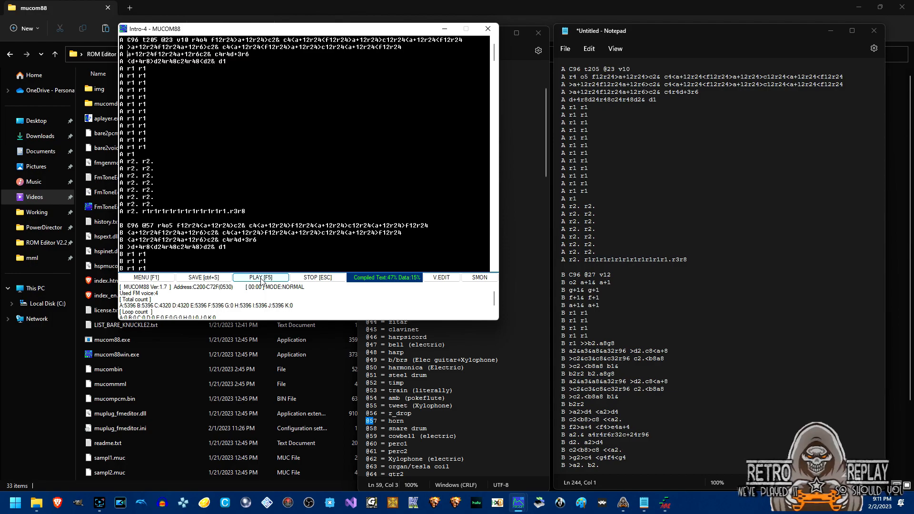
text(>)
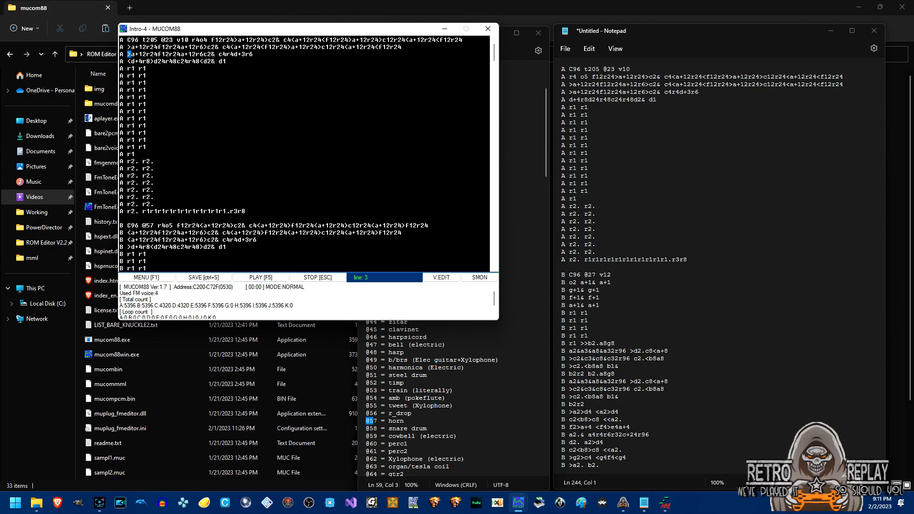
Delete the '<' at the start of line 4 and replay the song.
click(129, 61)
key(Delete)
click(257, 279)
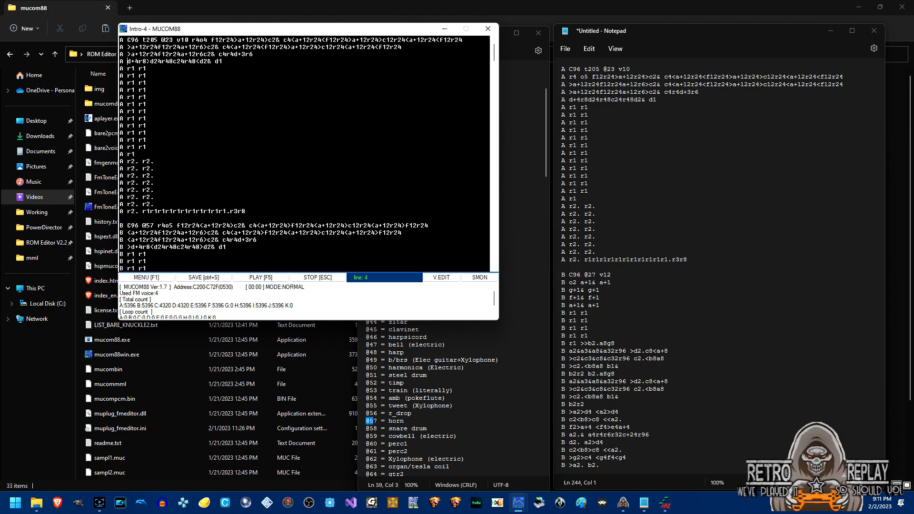
Delete the '>' after d+4r8 and the '<' before d2& on line 4, replaying after each.
key(BackSpace)
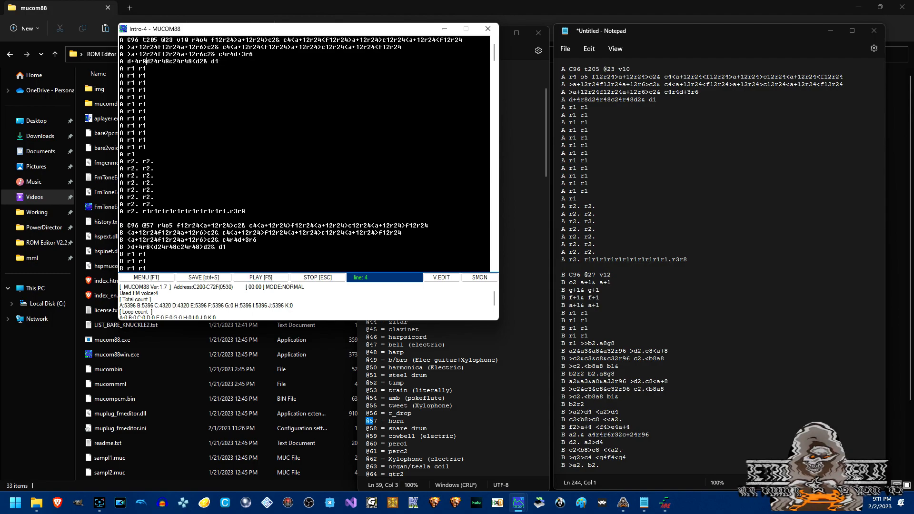
click(270, 279)
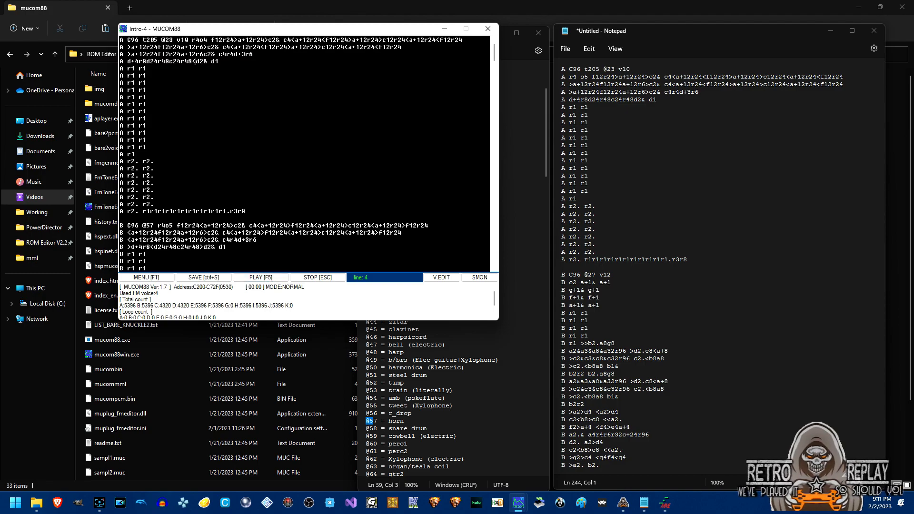
key(BackSpace)
key(F5)
Move part A's v10 header onto its own line, prefix the notes with A, add '>' before c2&, and replay.
key(Return)
text(A)
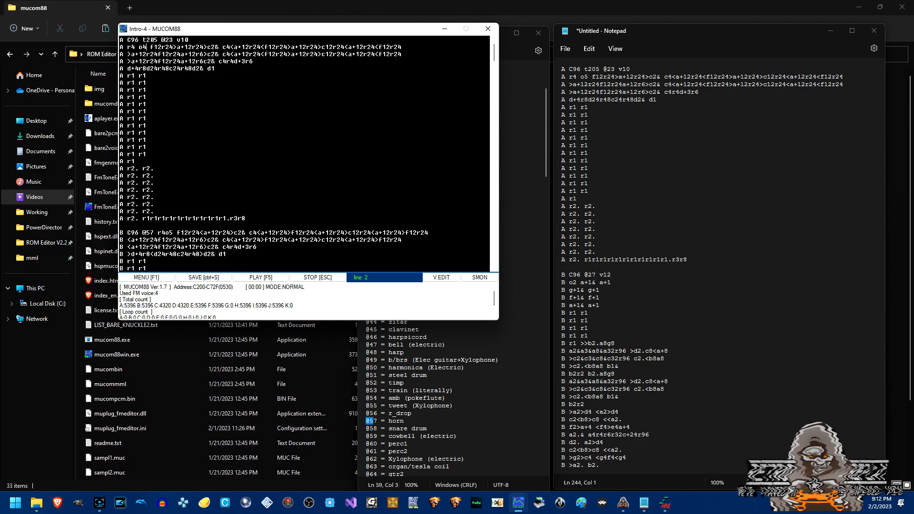
click(269, 279)
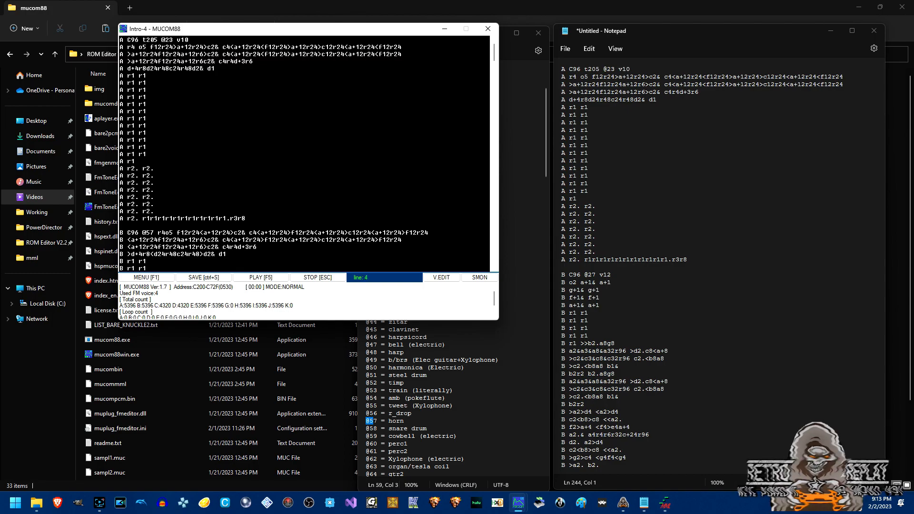
text(>)
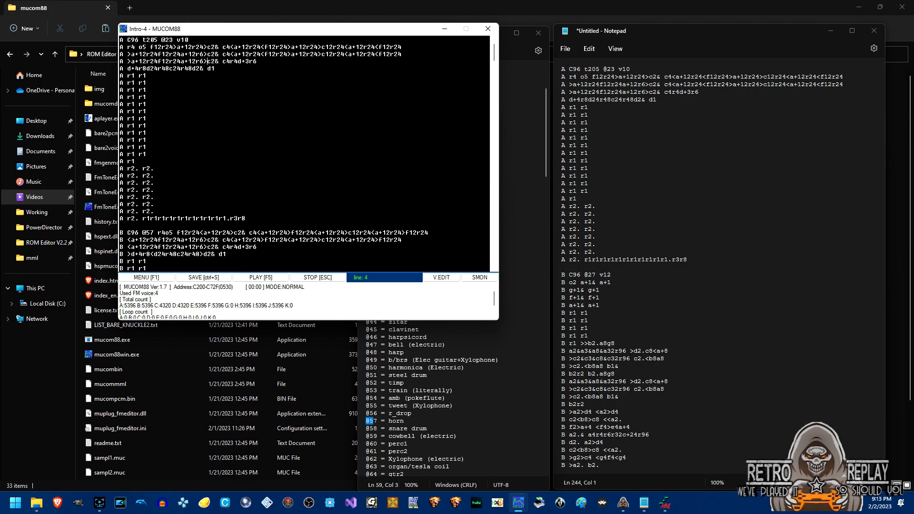
key(F5)
drag(494, 57, 494, 62)
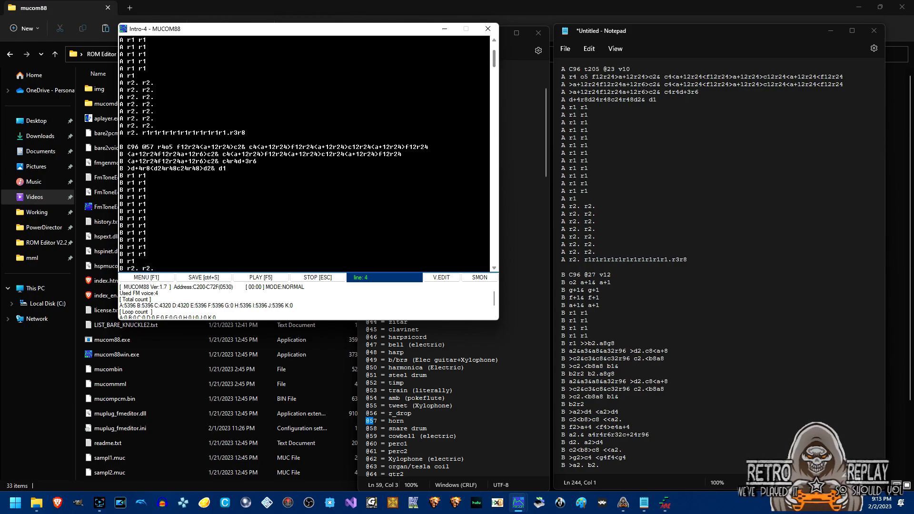
drag(495, 65, 495, 59)
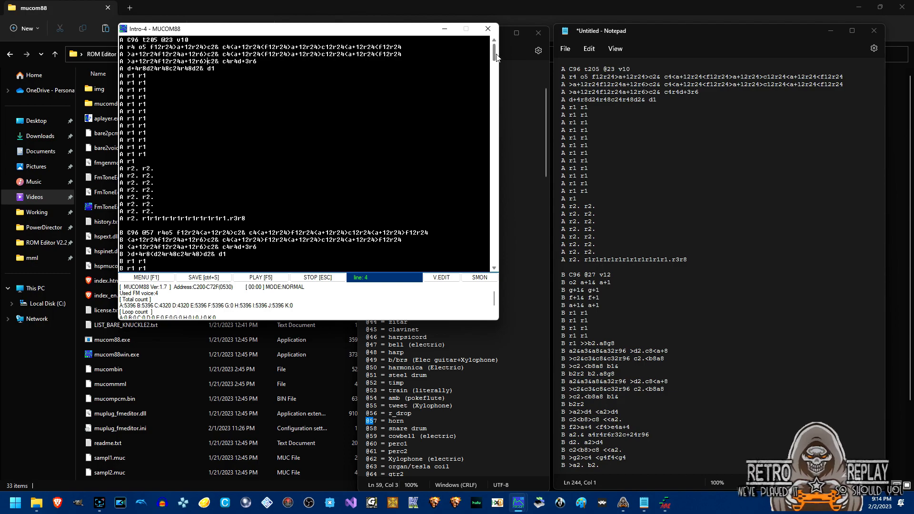
drag(497, 57, 495, 64)
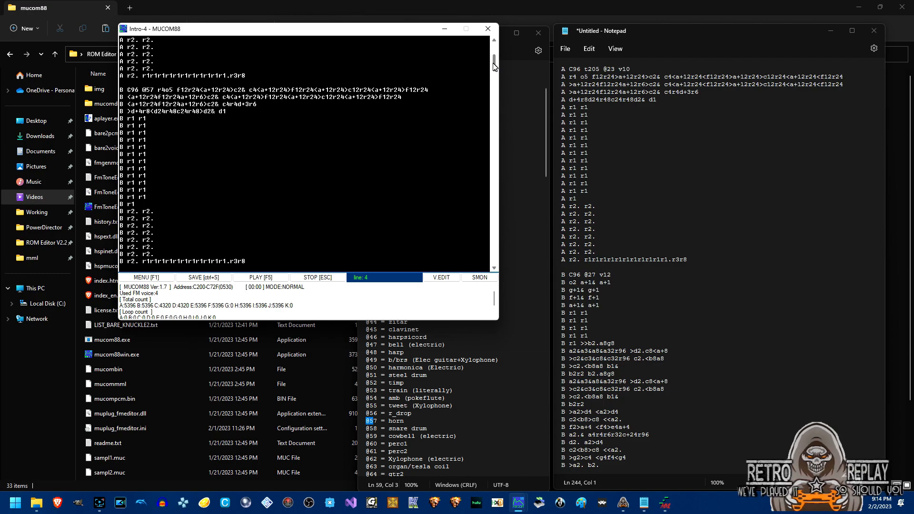
drag(493, 63, 501, 187)
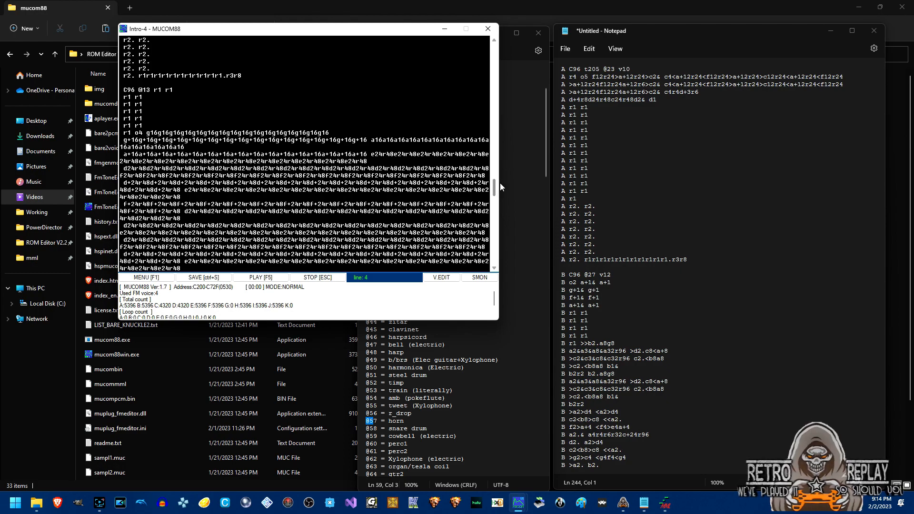
drag(495, 189, 503, 103)
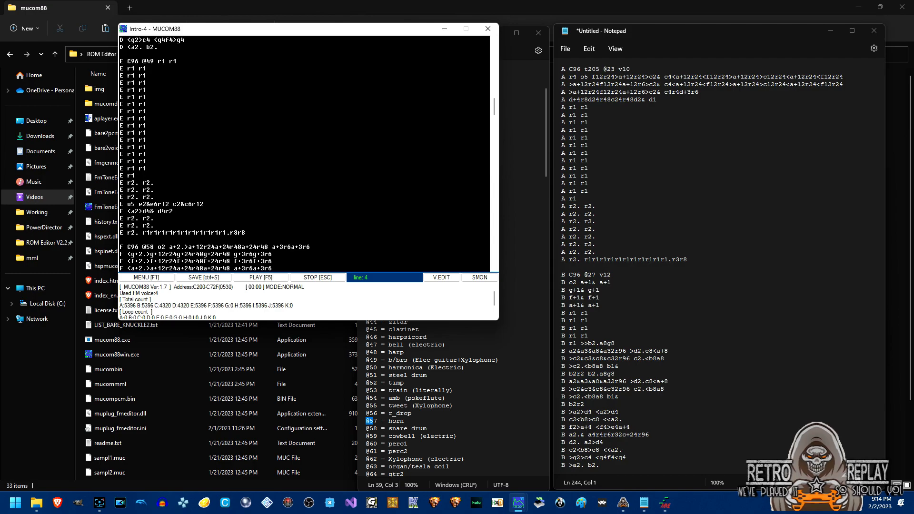
Untick the duplicate track-2 Strings Accomp. & Solo part in ConvFMML's part list.
click(665, 503)
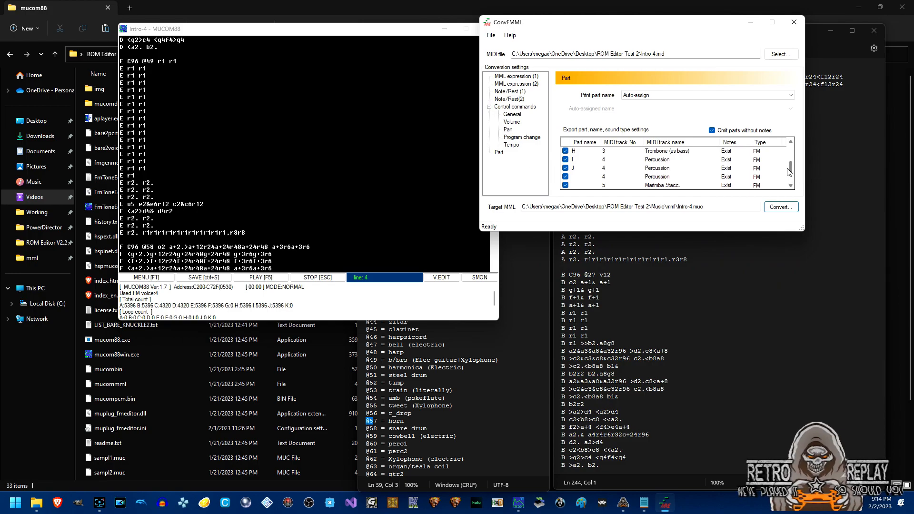
drag(790, 166, 790, 159)
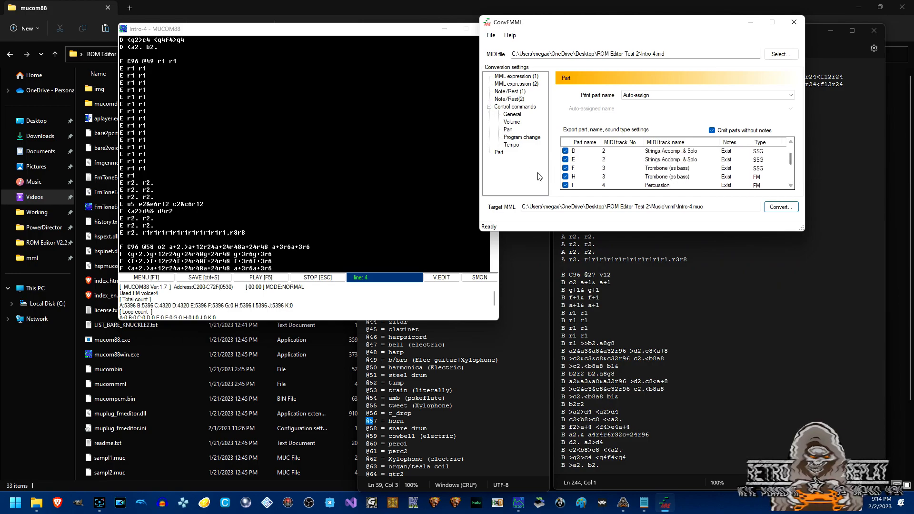
click(566, 160)
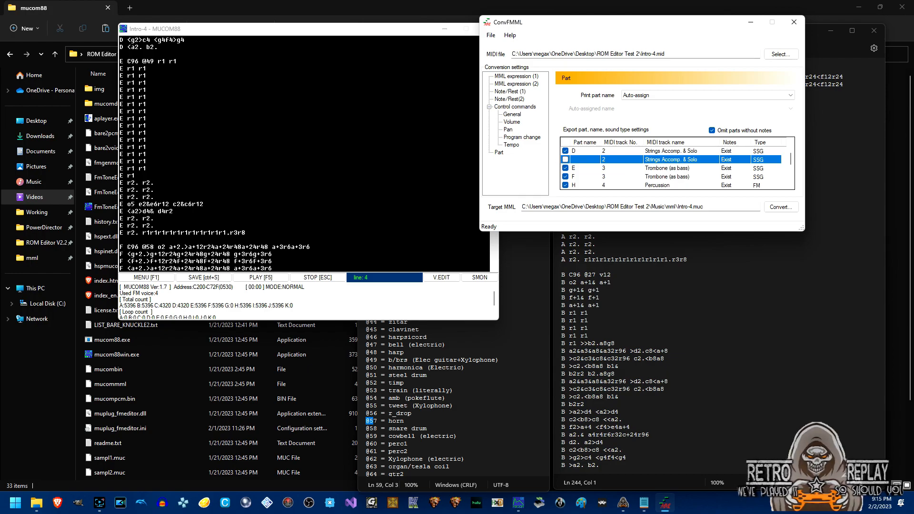
click(247, 233)
scroll(496, 128, down, 10)
drag(497, 127, 509, 174)
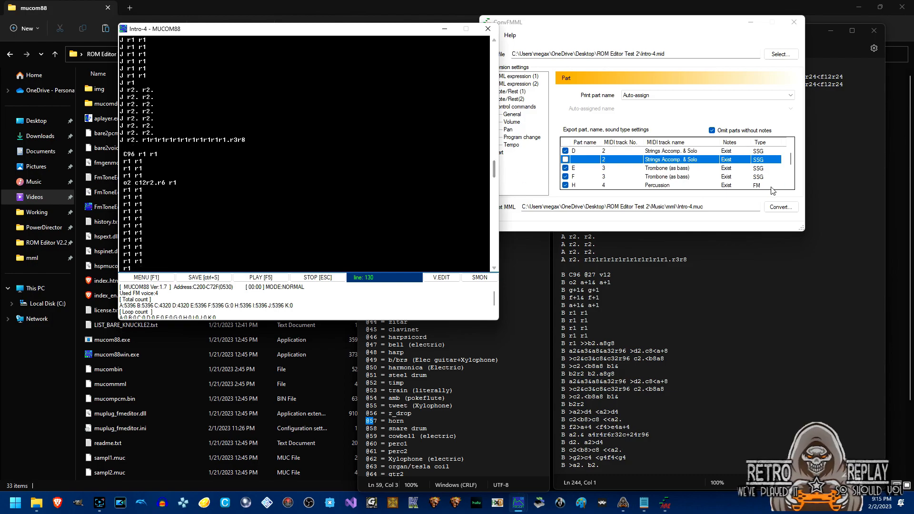
Untick the extra track-4 Percussion parts, including I Percussion, and inspect part E's row.
drag(791, 159, 793, 165)
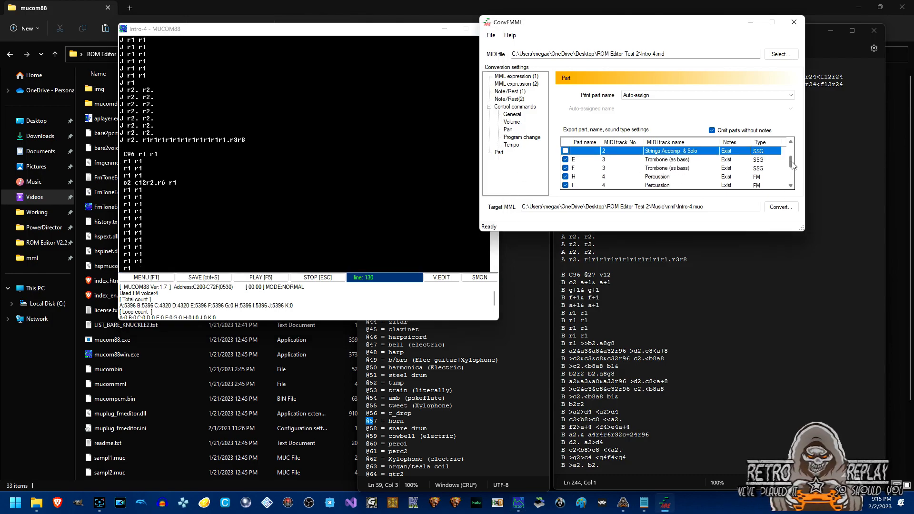
drag(793, 165, 793, 161)
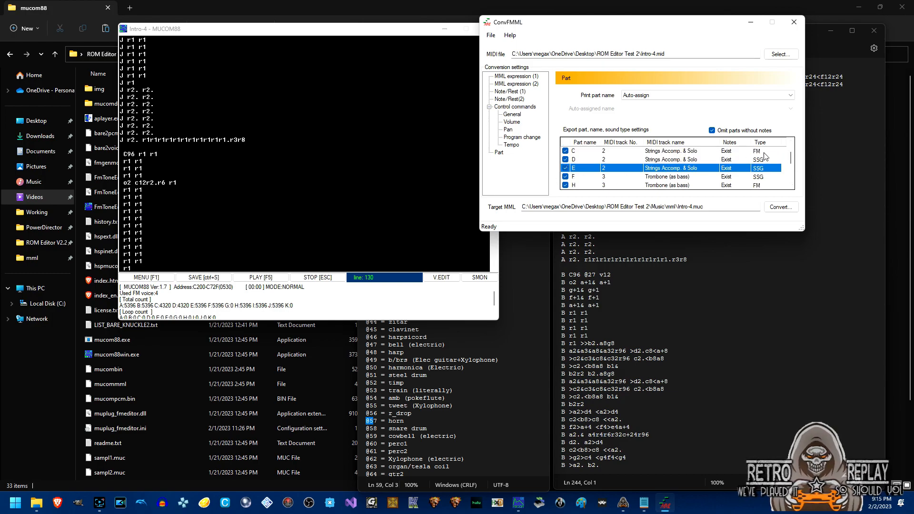
drag(793, 161, 792, 173)
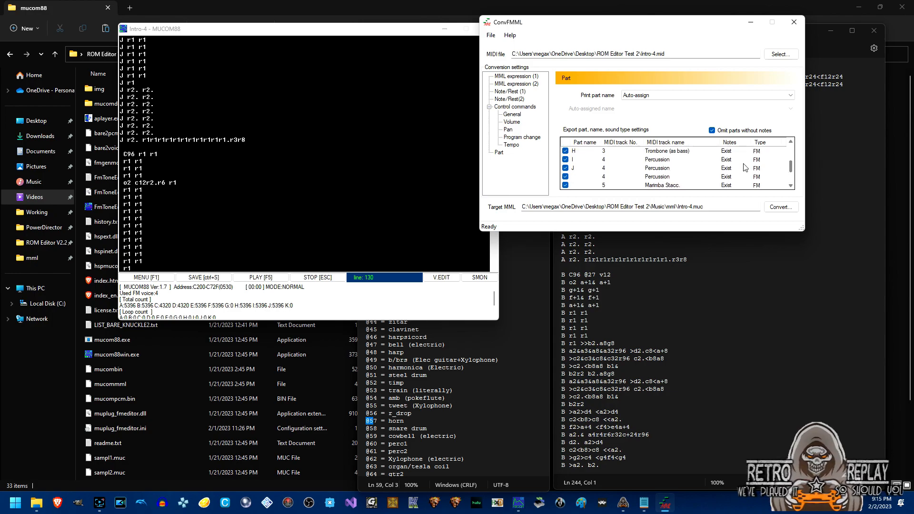
click(565, 168)
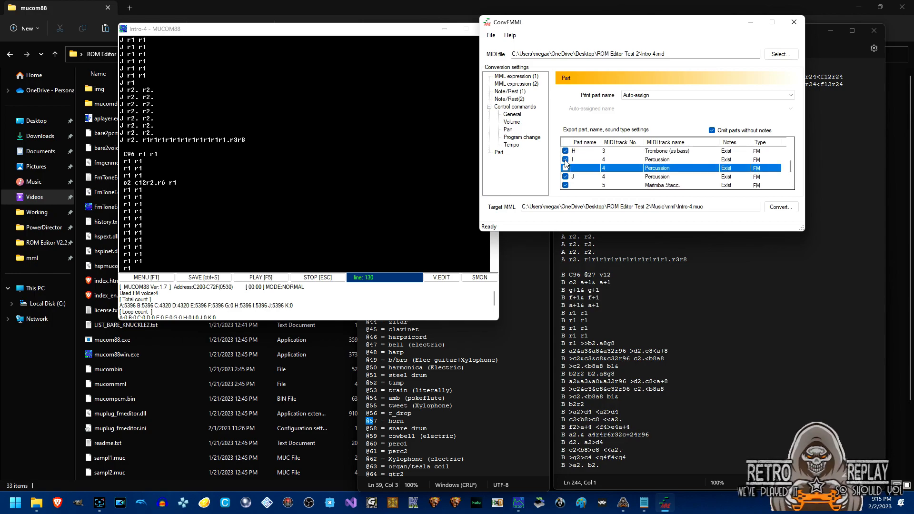
click(566, 159)
drag(792, 170, 793, 153)
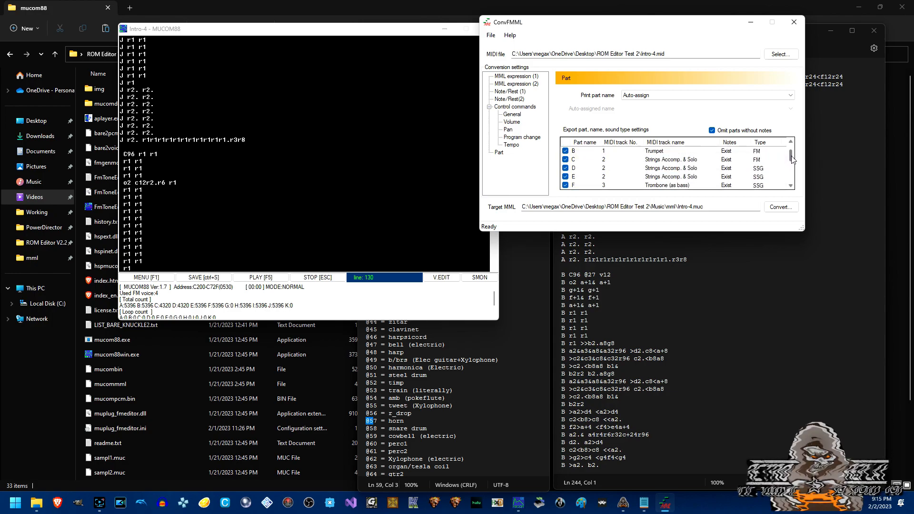
click(566, 177)
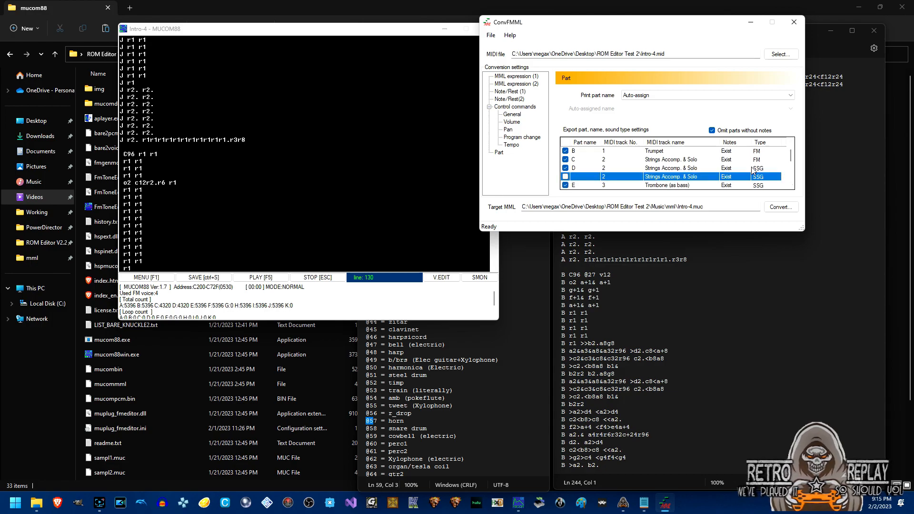
drag(793, 156, 795, 184)
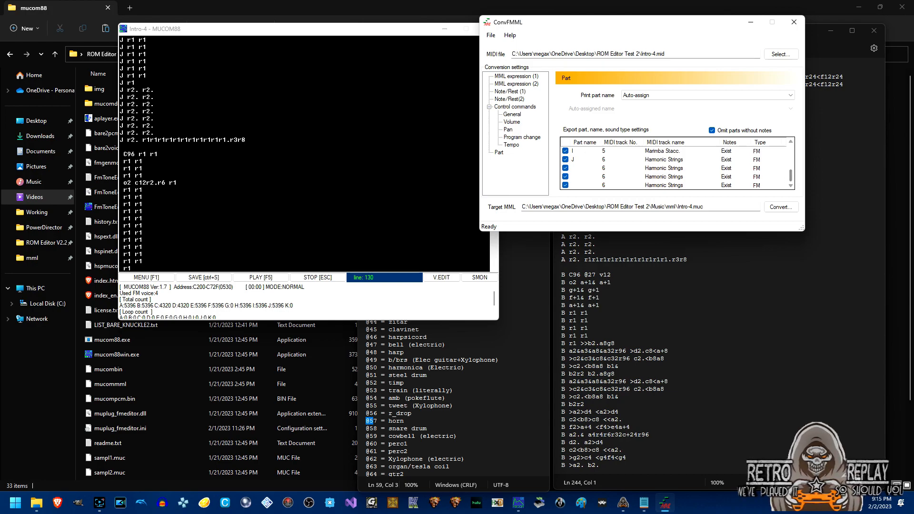
click(322, 36)
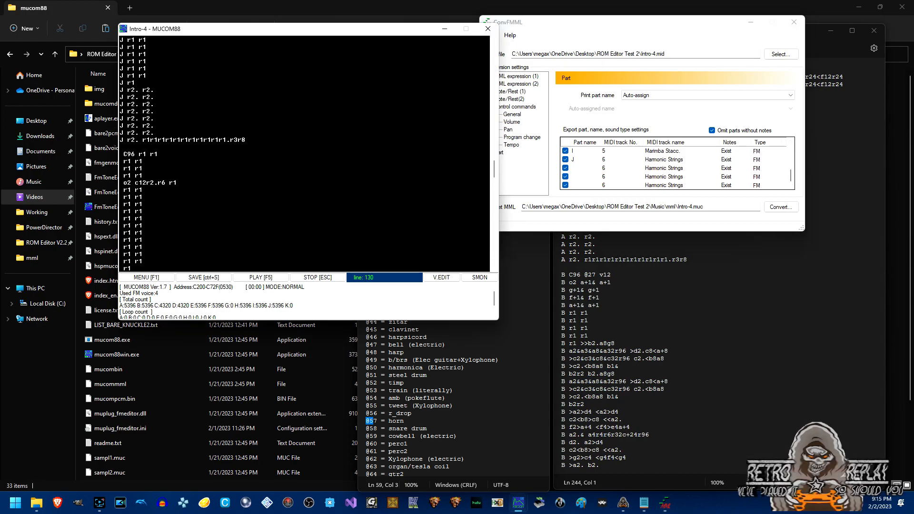
Replace the old J part's MML with the newly converted part pasted from ConvFMML.
scroll(495, 166, up, 5)
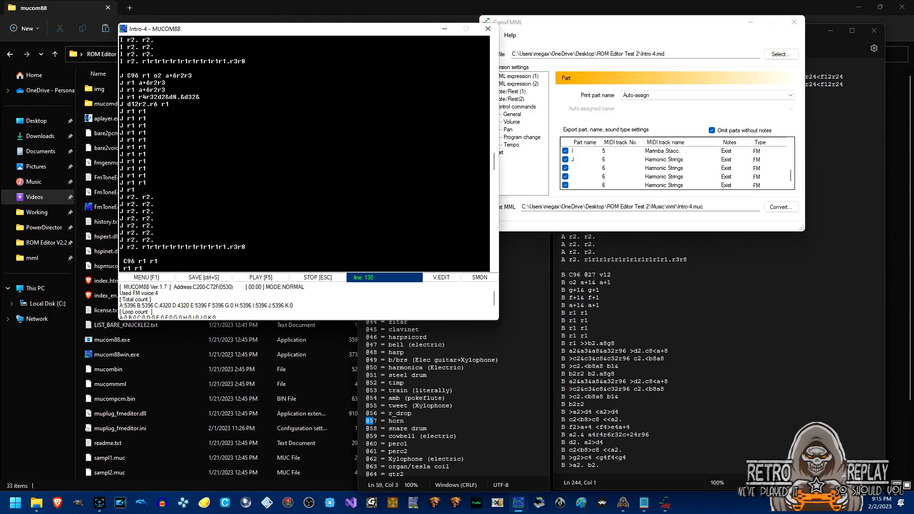
drag(120, 76, 247, 248)
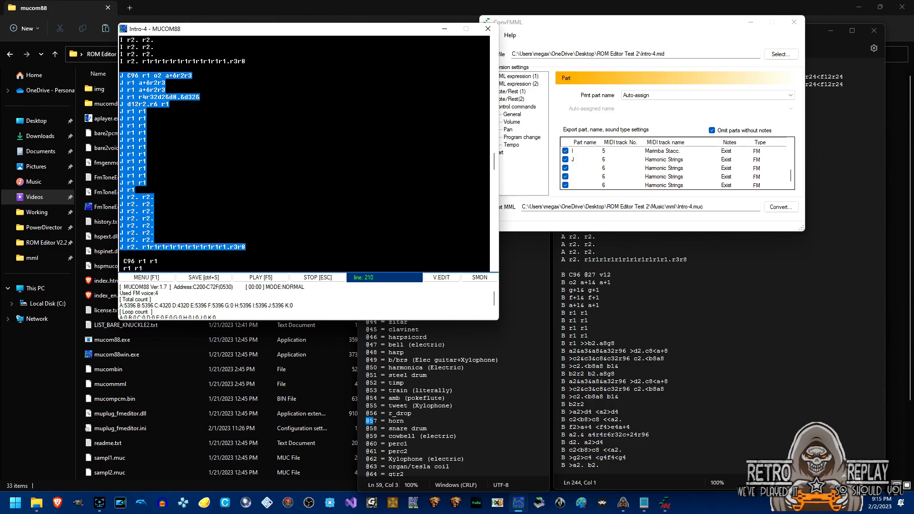
key(Delete)
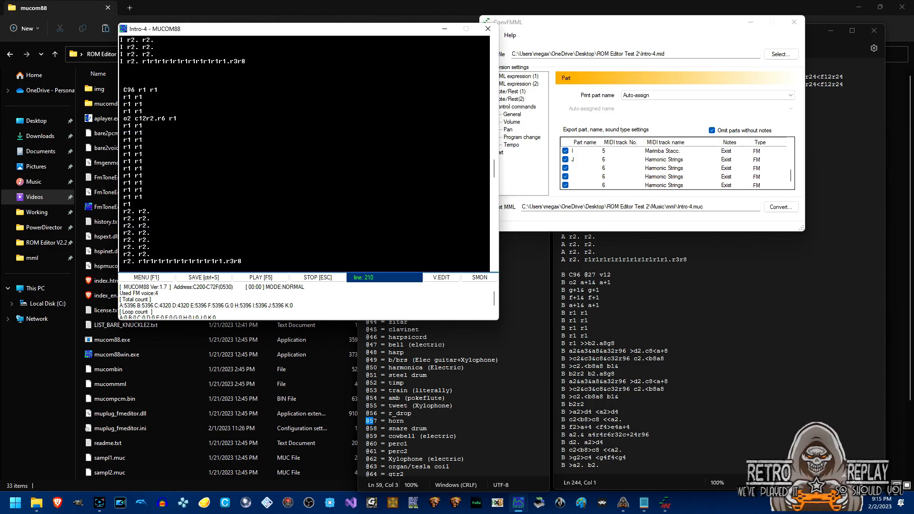
drag(124, 89, 242, 261)
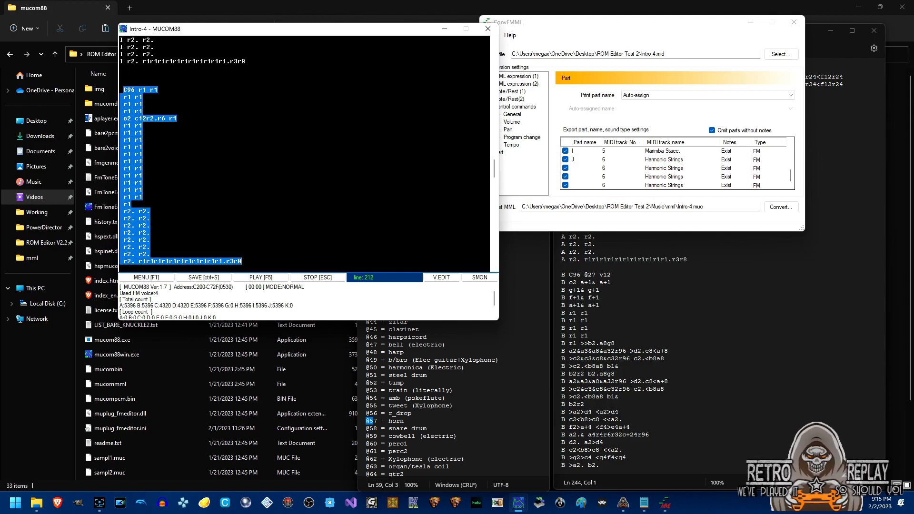
key(ctrl+v)
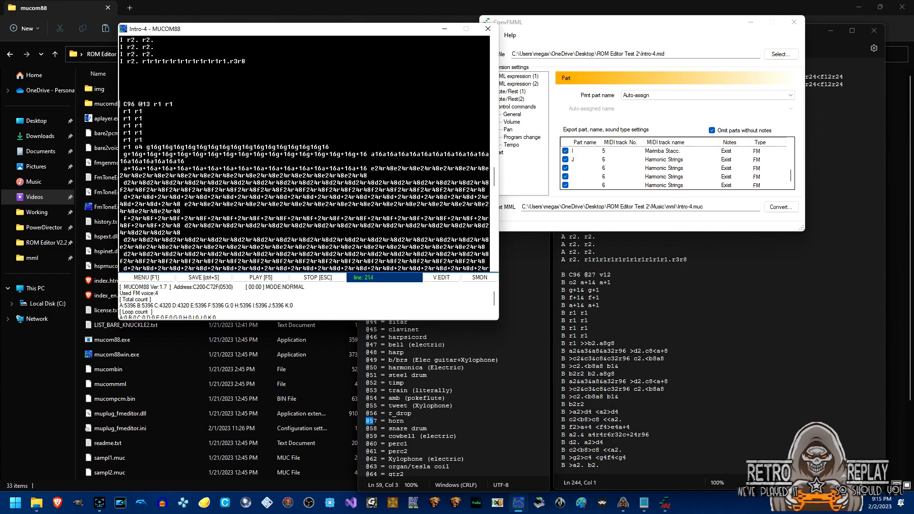
Prefix each following r1 rest line and the g+16 note line with the part letter J.
text(J )
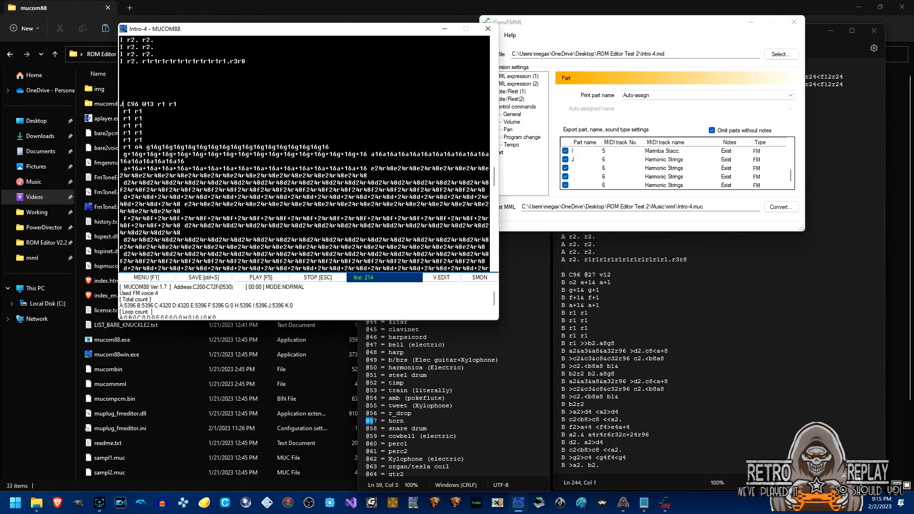
text(J)
text(J)
key(Down)
key(Left)
text(J)
key(Down)
key(Left)
text(J)
key(Down)
key(Left)
text(J)
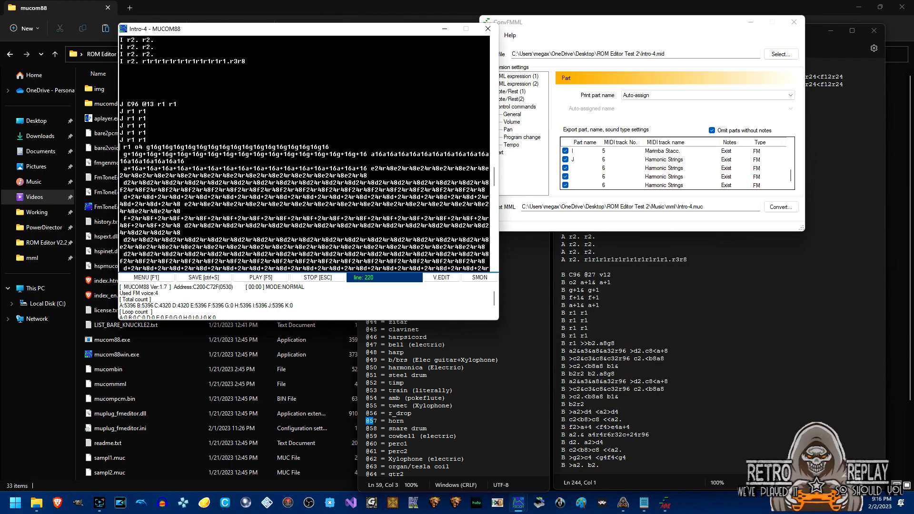
key(Down)
key(Left)
text(J)
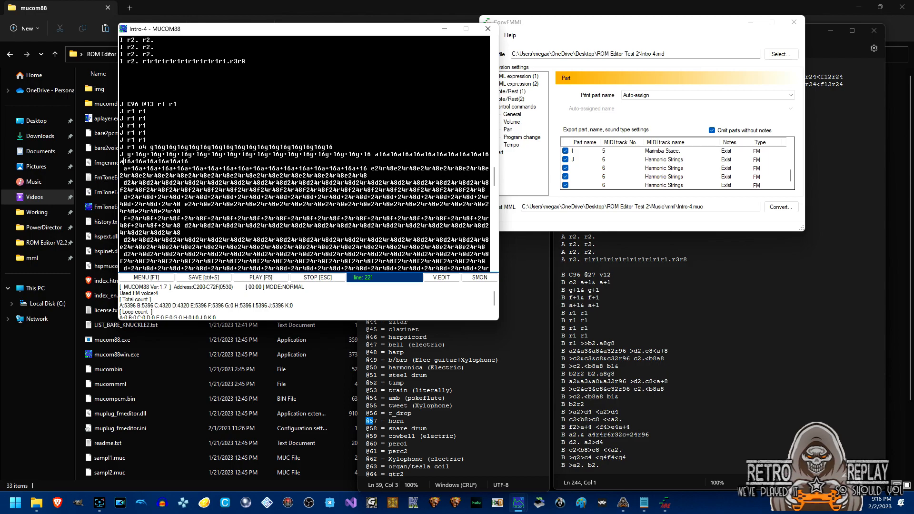
Prefix each a+16, d24r48, f+24 and e24 line of the pasted passage with J, down to the closing rests.
text(J )
text(J)
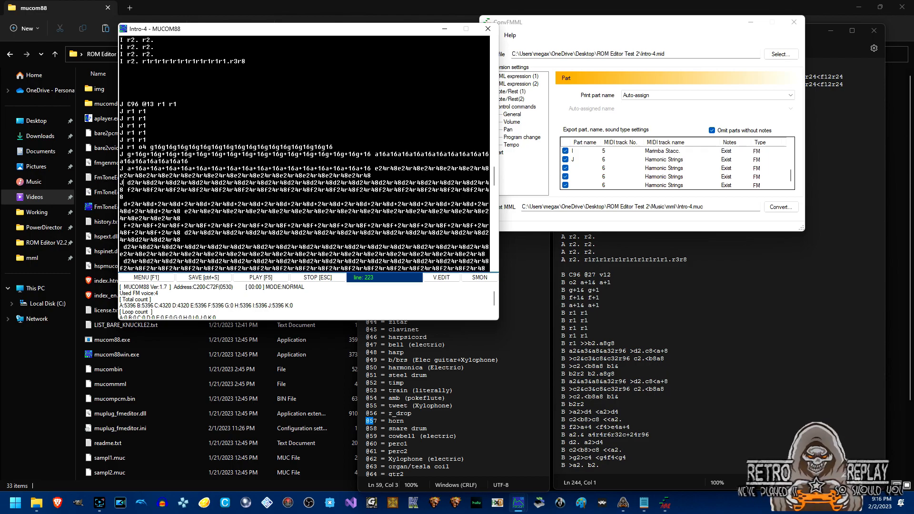
key(BackSpace)
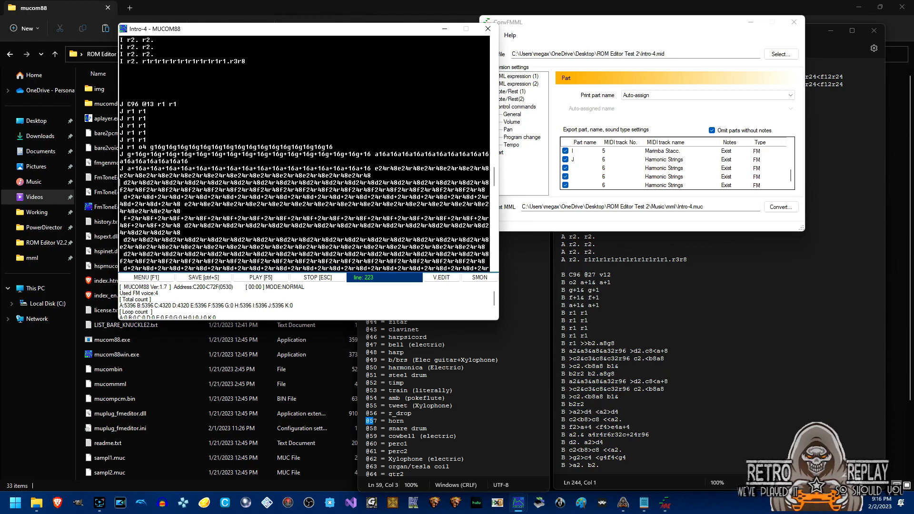
text(J )
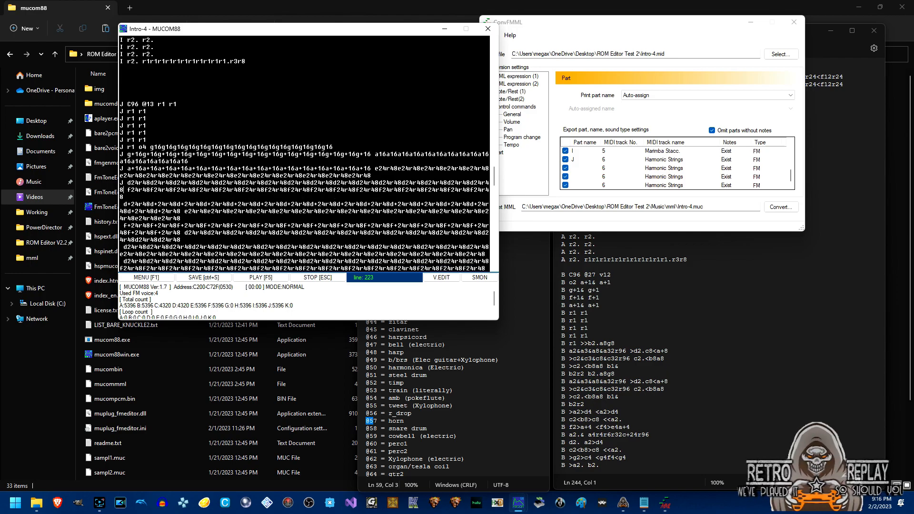
text(J)
key(Down)
text(J)
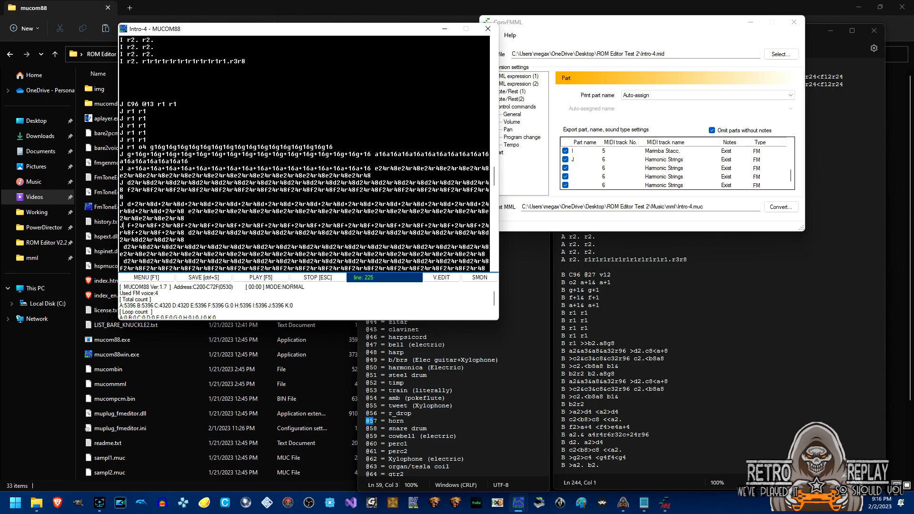
key(Down)
text(J)
key(Down)
text(J)
key(Down)
text(J)
key(Down)
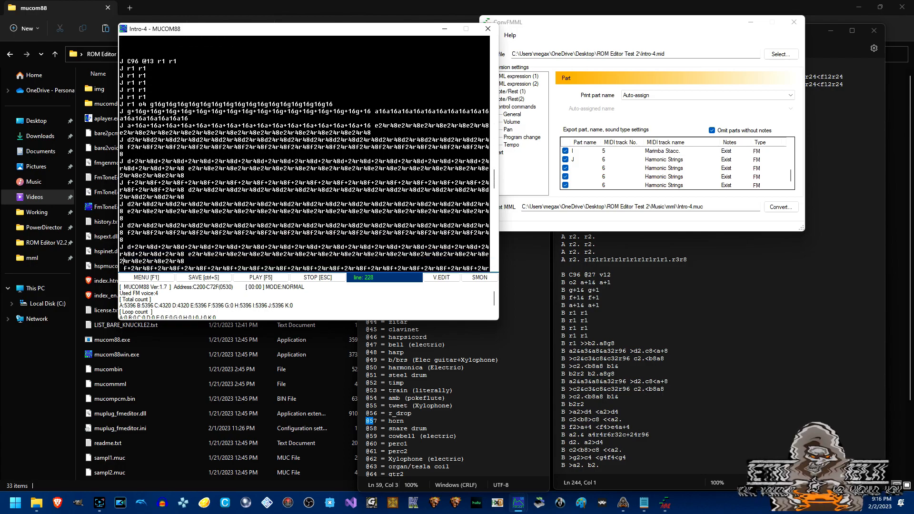
text(J)
key(Down)
text(J)
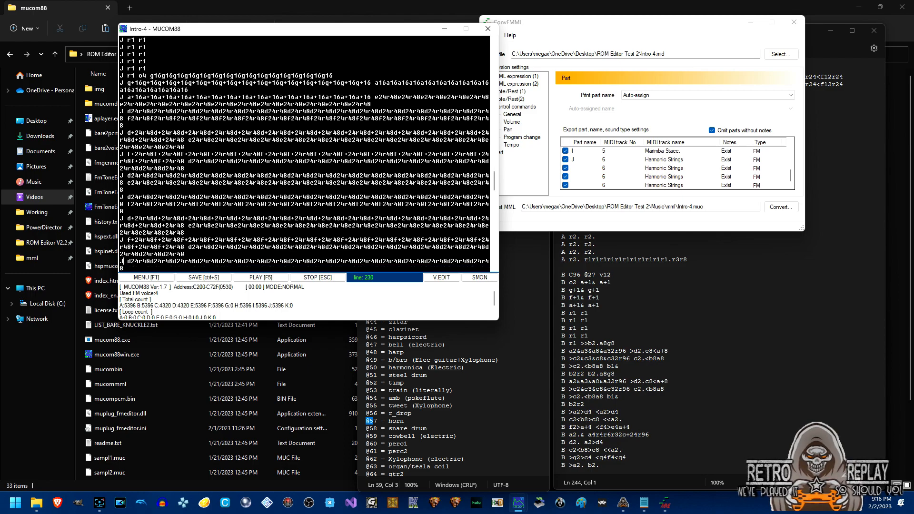
key(Down)
text(J)
key(Down)
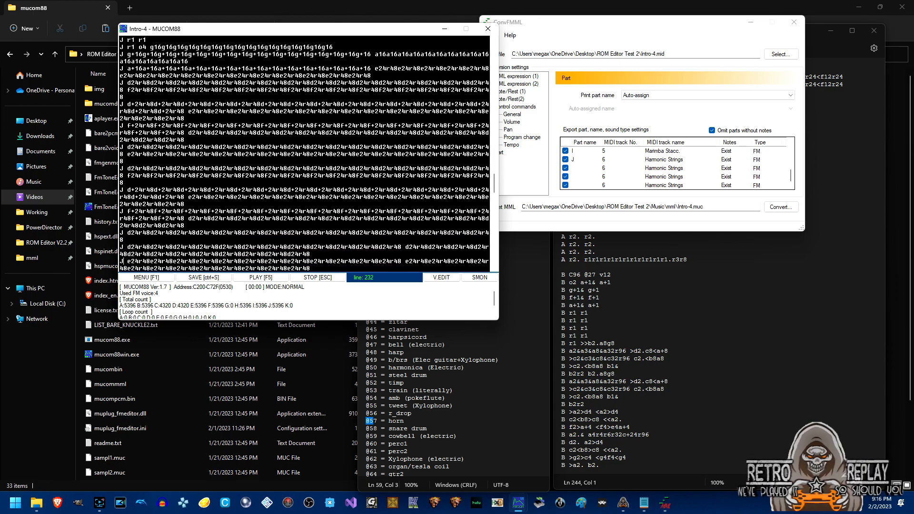
text(J)
key(Down)
text(J)
key(Down)
text(J)
key(Down)
text(J)
key(Down)
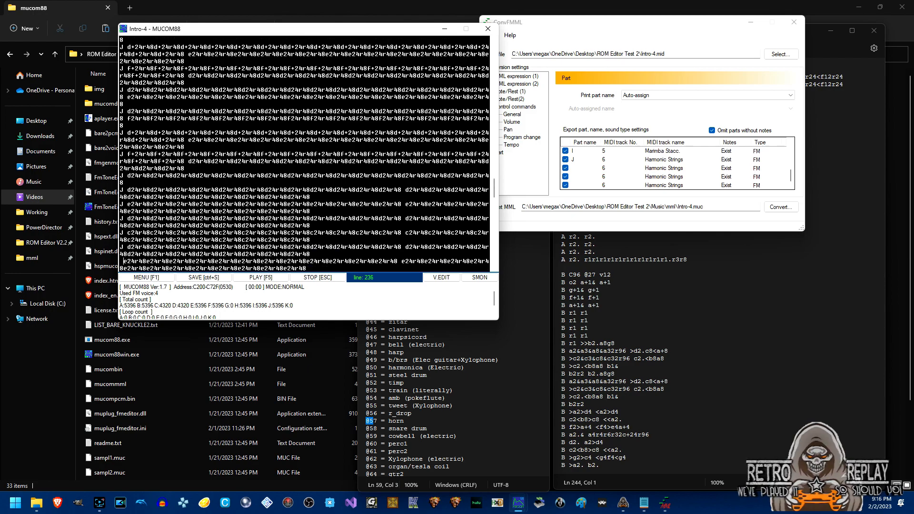
text(J)
key(Down)
text(J)
key(Down)
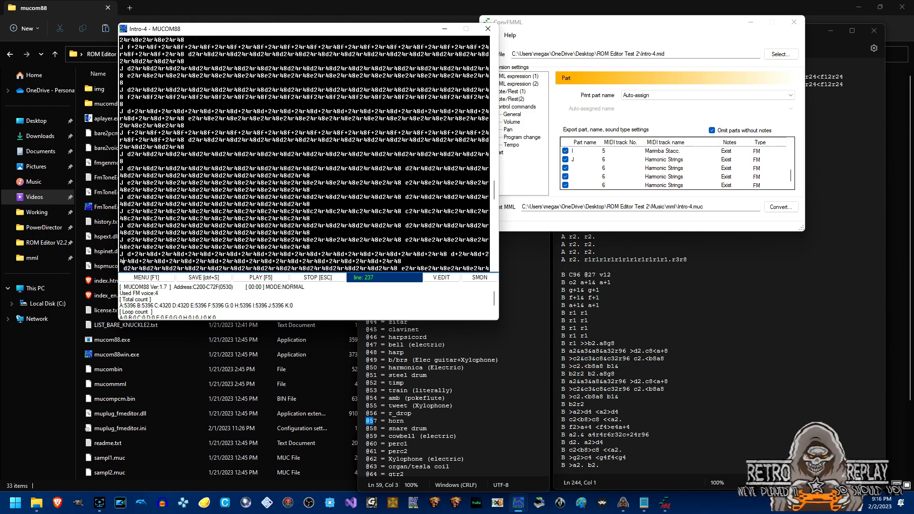
text(J)
key(Down)
key(Down)
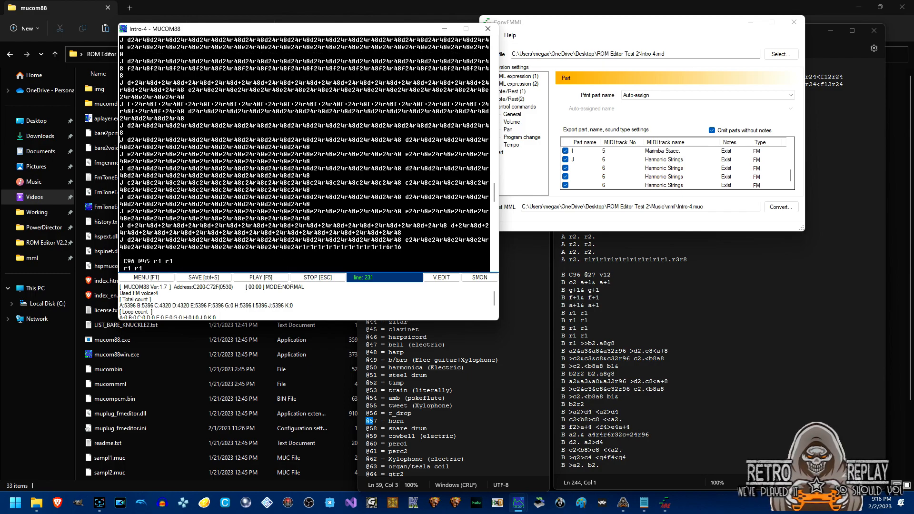
key(Up)
key(Up)
key(Up)
key(Up)
key(Up)
key(Up)
key(Up)
key(Up)
key(Up)
key(Up)
key(Up)
key(Up)
key(Up)
key(Up)
key(Up)
key(Up)
key(Up)
key(Up)
key(Up)
key(Up)
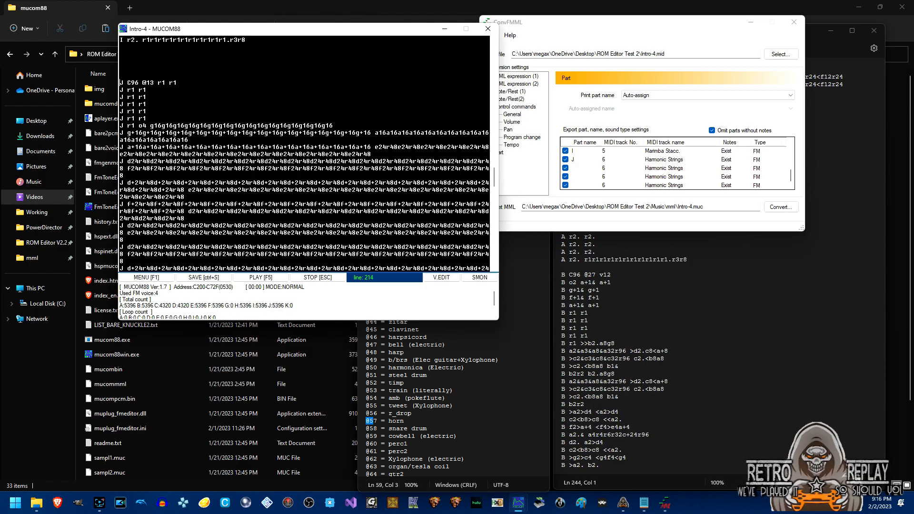
text(V10)
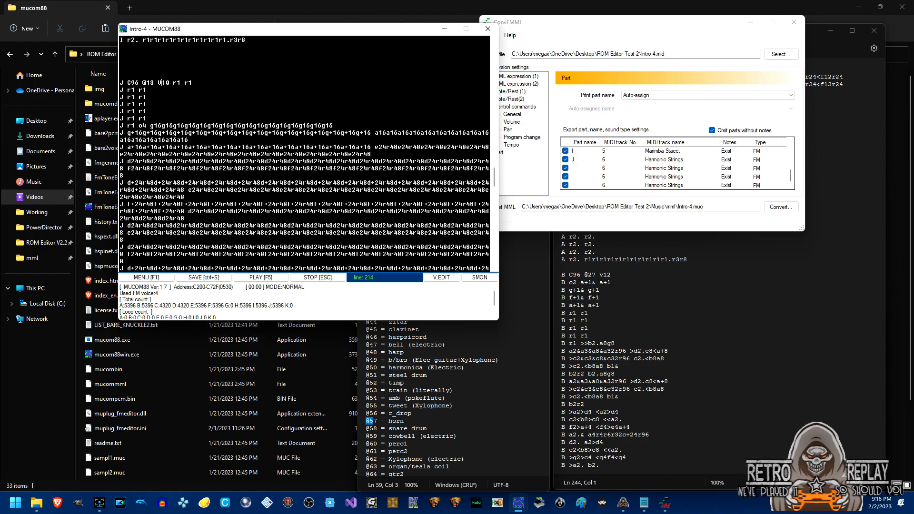
click(254, 279)
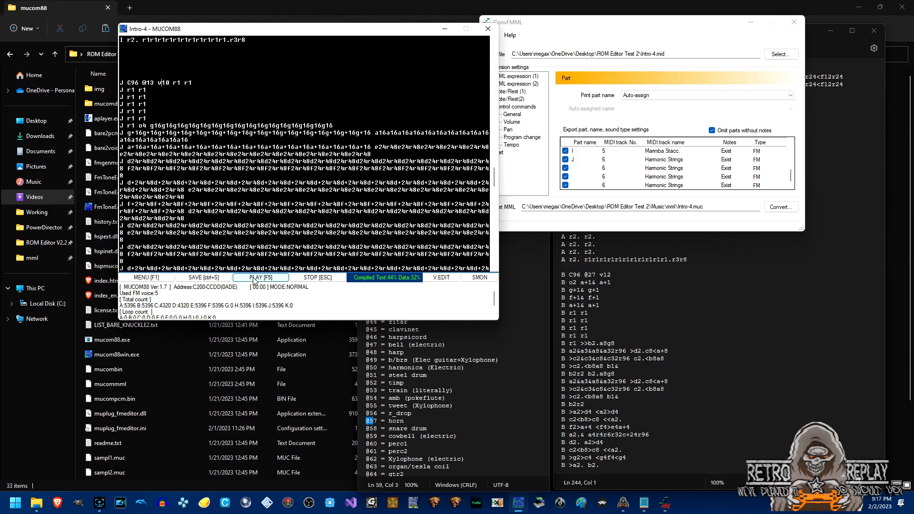
triple_click(437, 384)
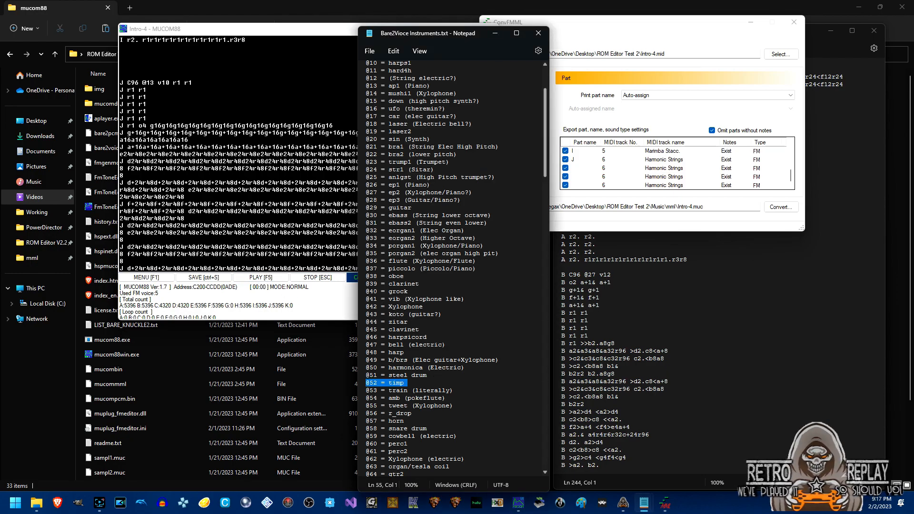
click(280, 283)
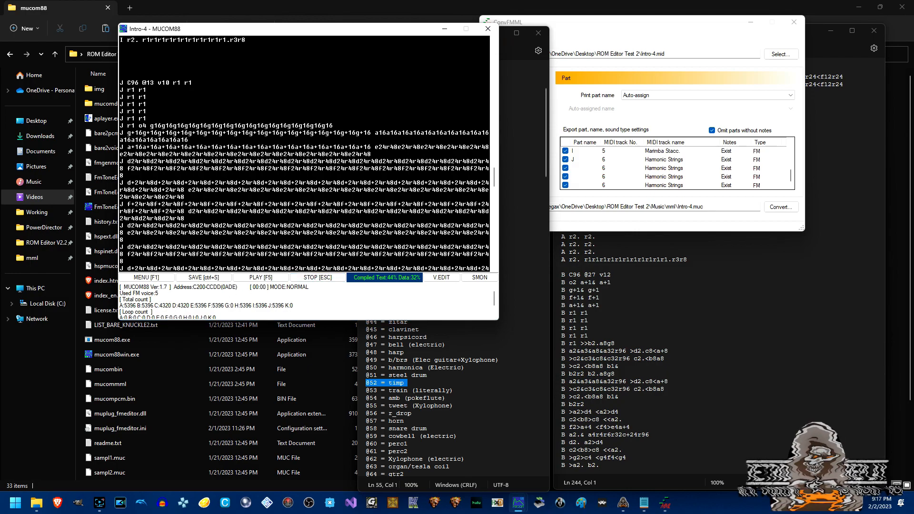
drag(495, 183, 496, 168)
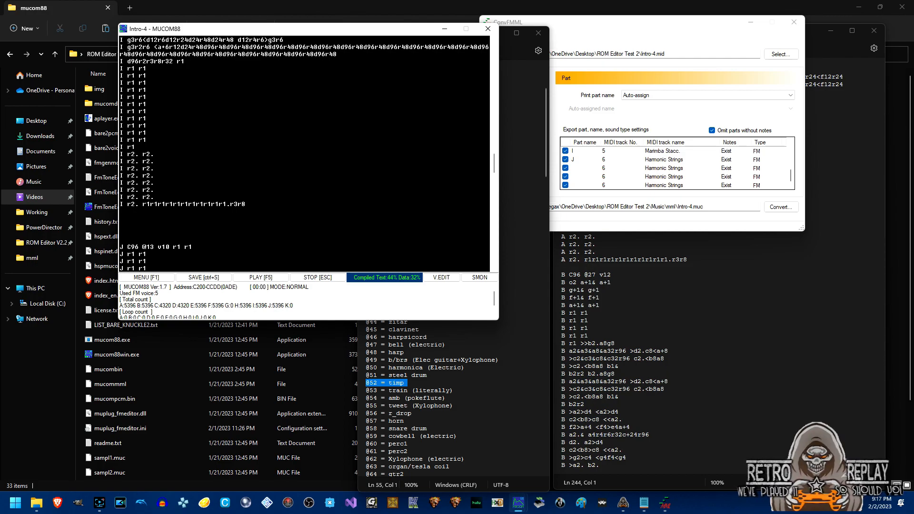
scroll(497, 171, down, 2)
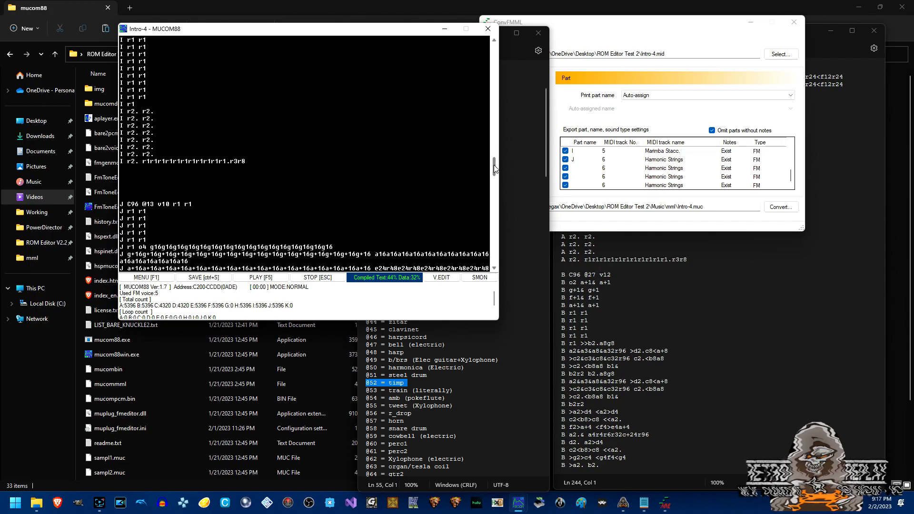
mouse_move(495, 169)
mouse_down()
mouse_move(496, 200)
mouse_move(499, 153)
mouse_up()
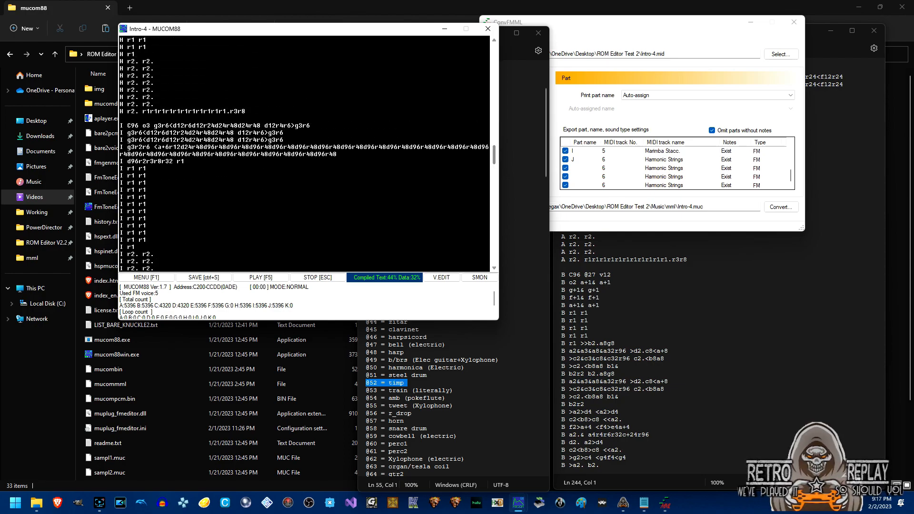
click(138, 125)
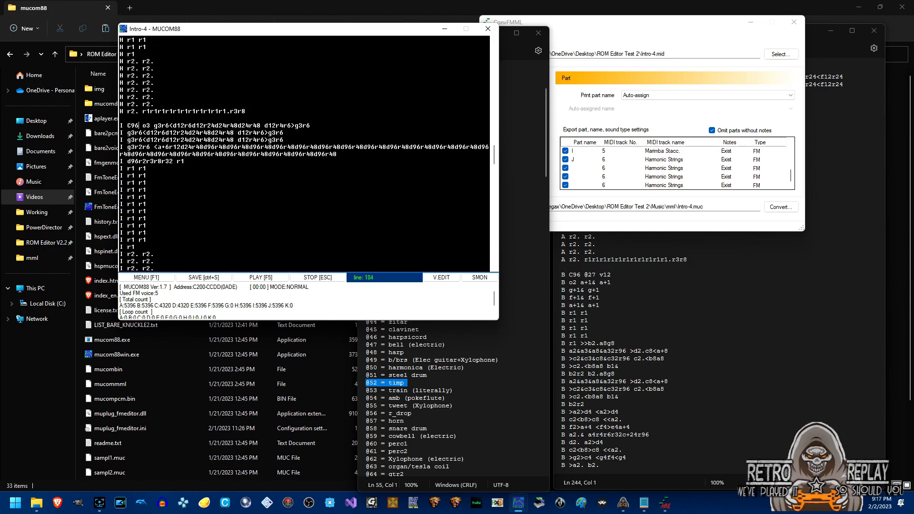
text(v10)
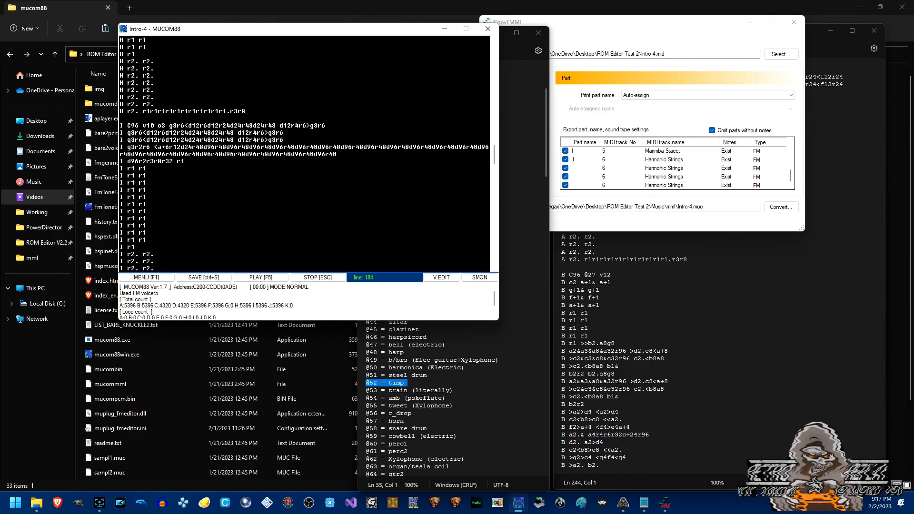
drag(495, 158, 494, 138)
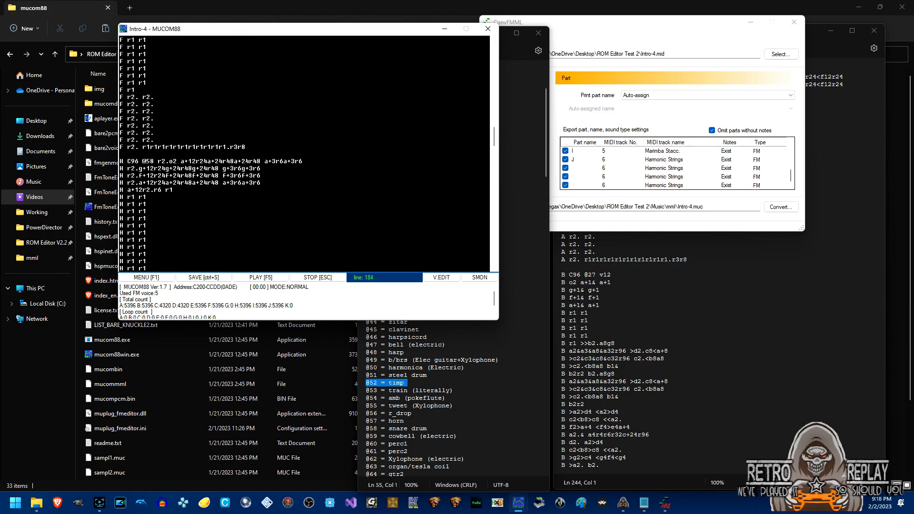
text(v10)
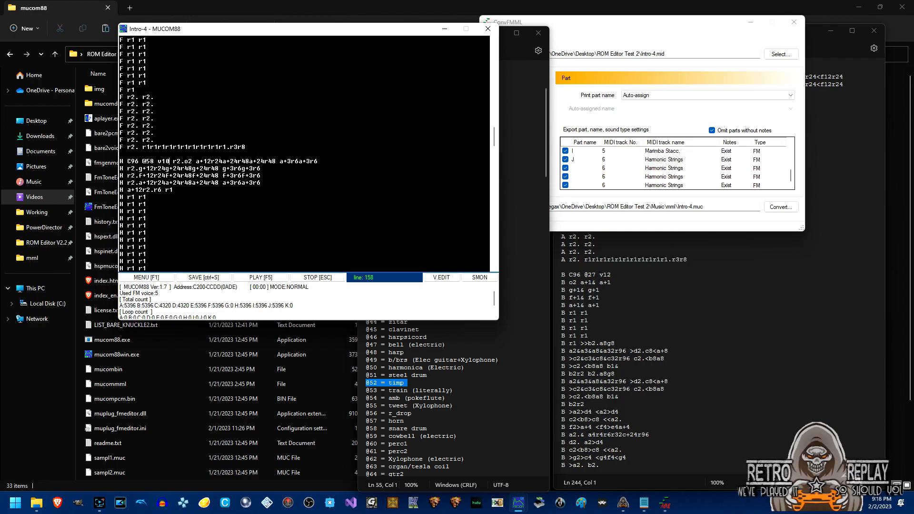
drag(493, 135, 495, 155)
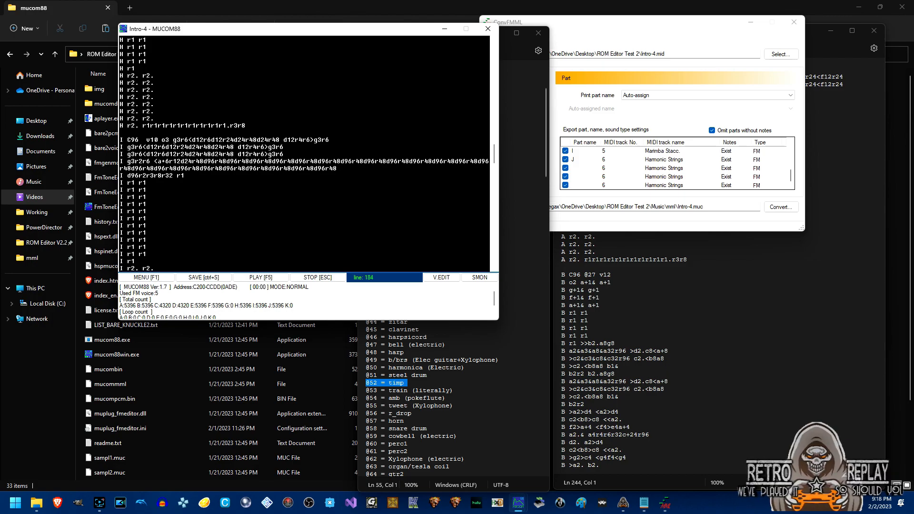
text(@63)
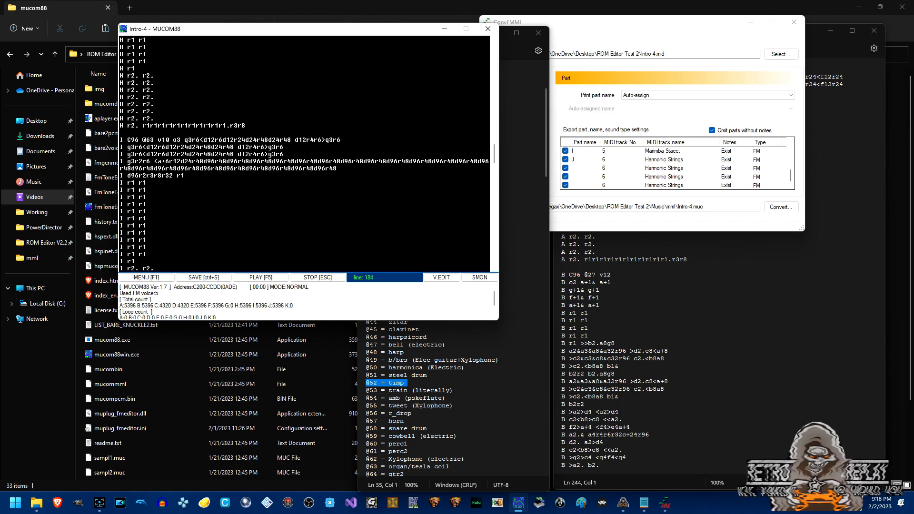
click(482, 394)
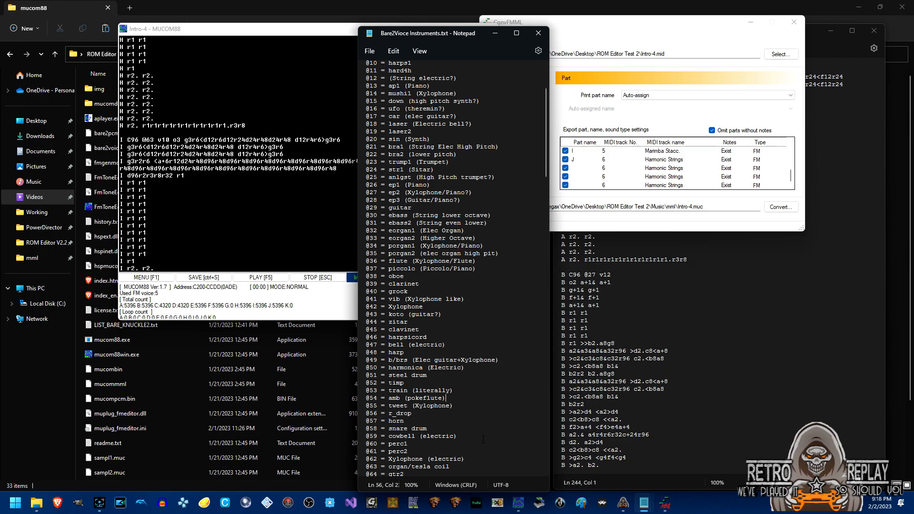
click(333, 30)
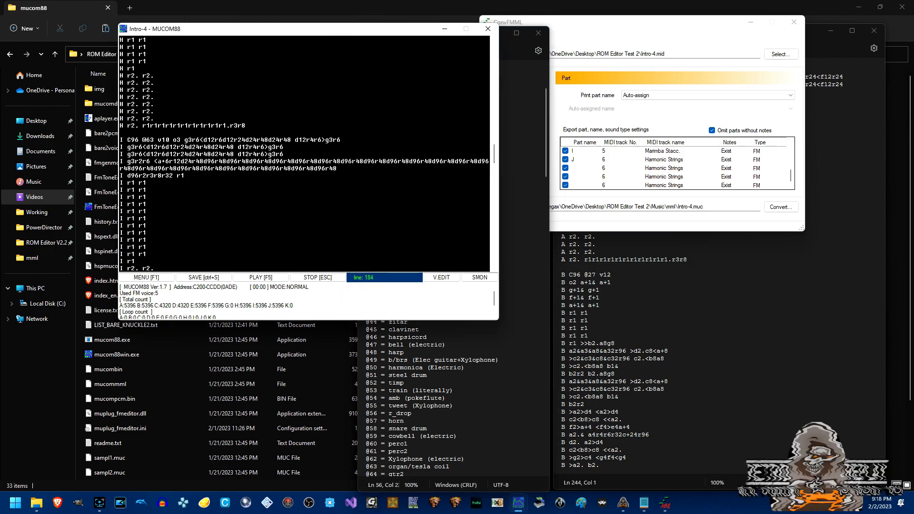
drag(496, 161, 495, 126)
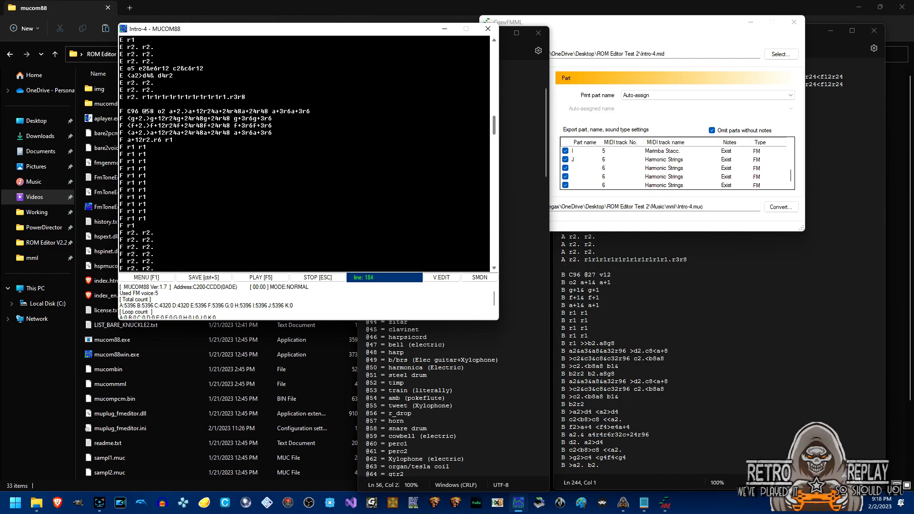
click(153, 111)
text(v10)
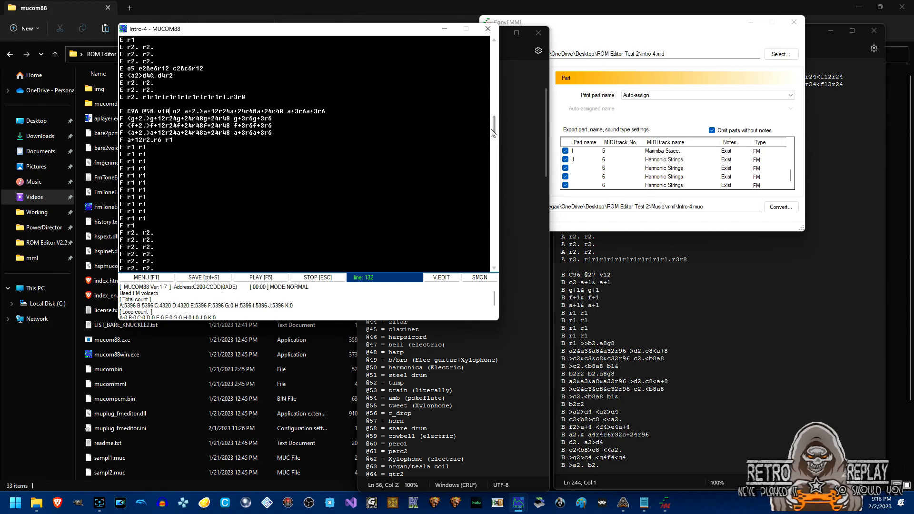
drag(495, 131, 494, 112)
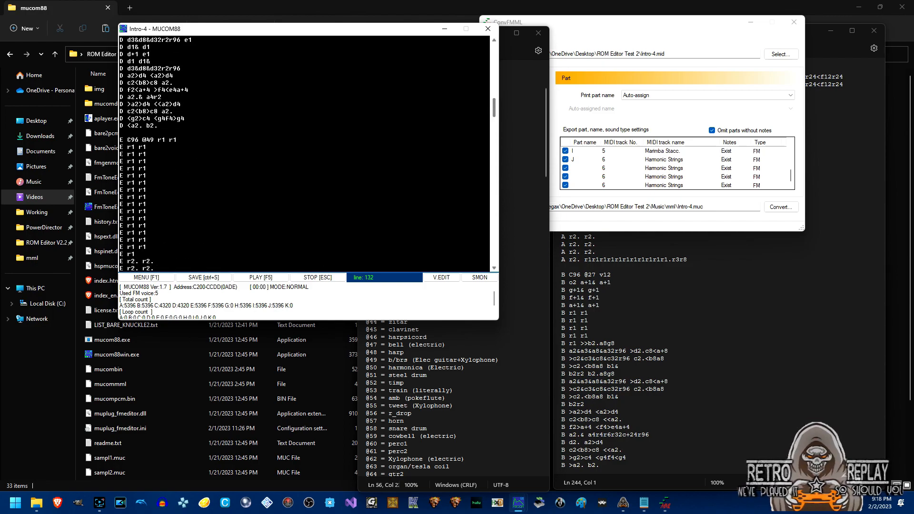
drag(155, 140, 158, 140)
click(154, 140)
text(v10)
drag(493, 108, 494, 91)
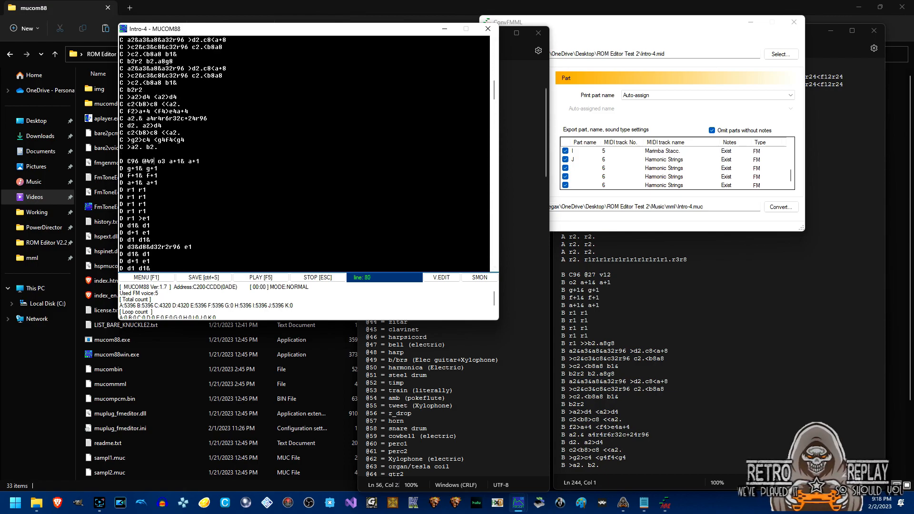
text(v10)
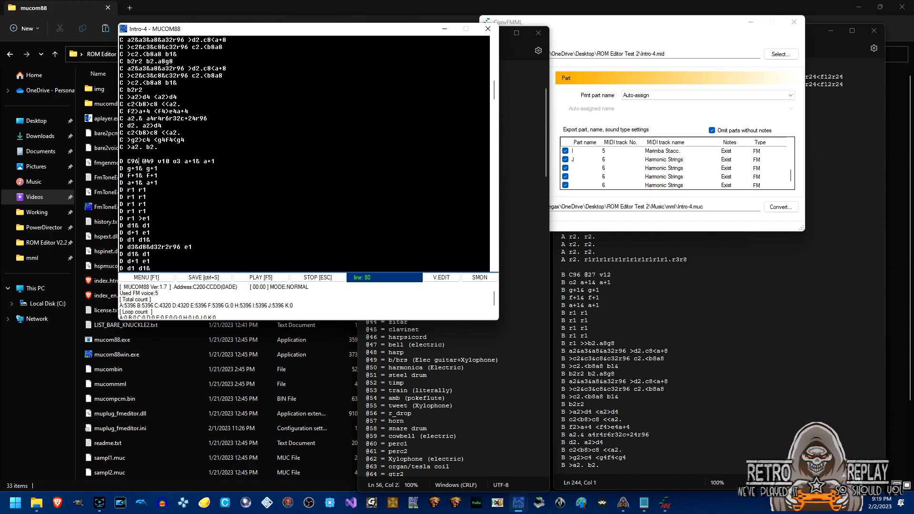
Add t205 to part D's C96 line and move its notes onto a new D line.
text(t)
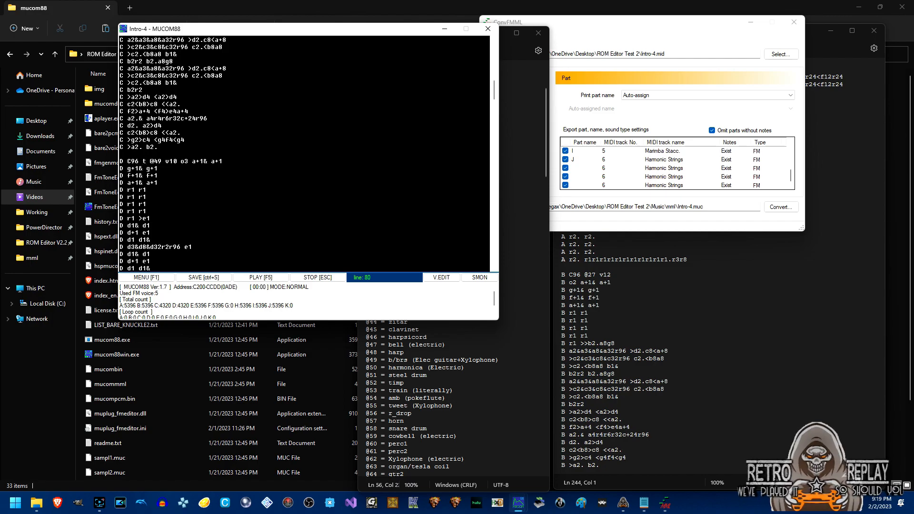
text(205)
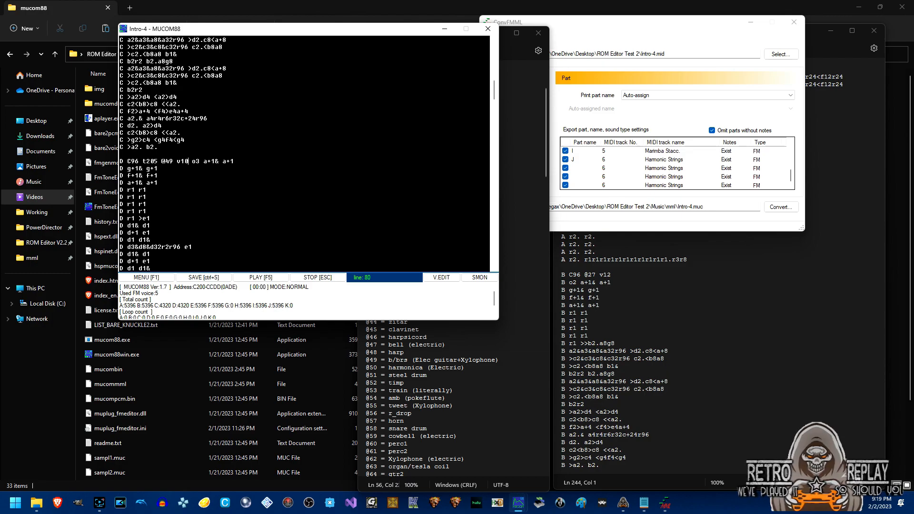
key(Return)
text(D)
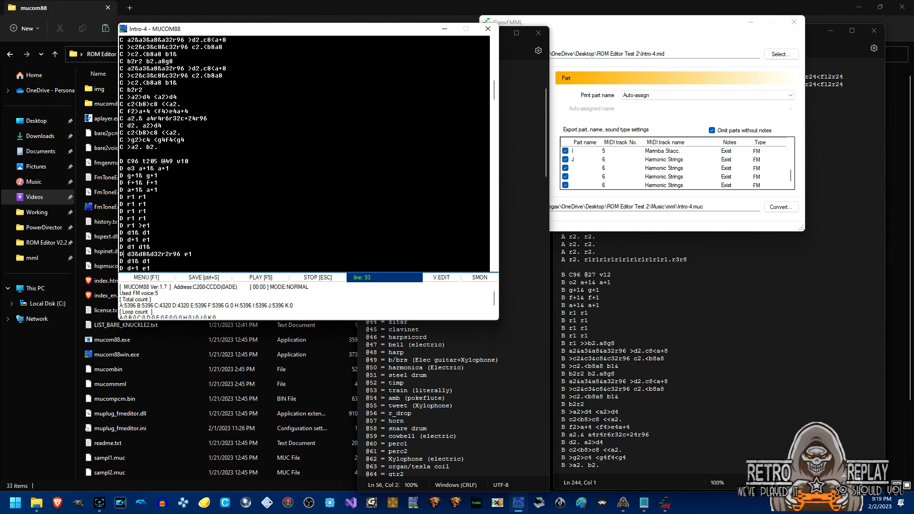
text(v15)
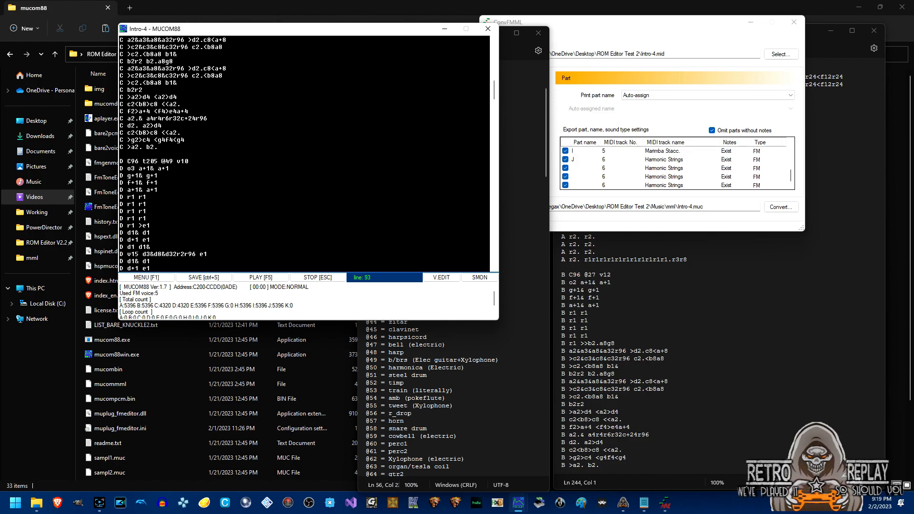
key(BackSpace)
key(BackSpace)
key(BackSpace)
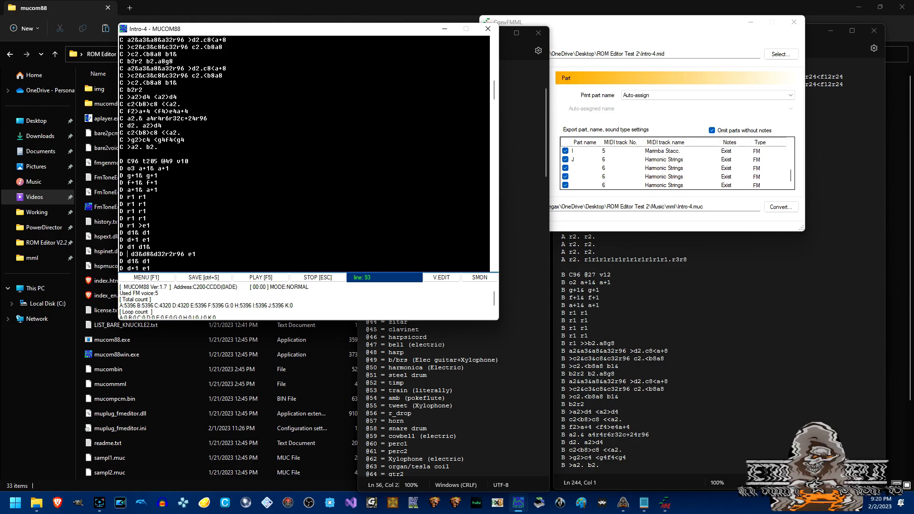
text(@63)
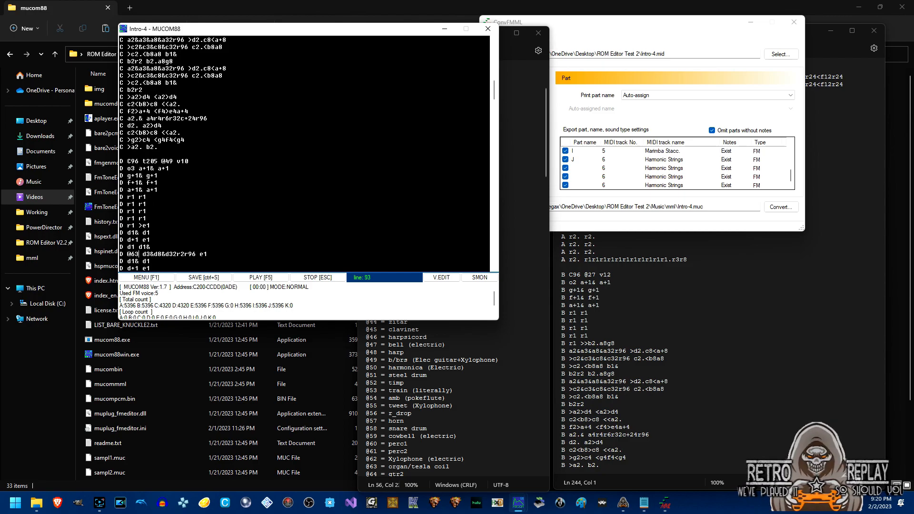
key(BackSpace)
key(BackSpace)
key(BackSpace)
key(BackSpace)
Try appending f^^^ to the end of part D's last line, then delete it again.
drag(494, 87, 495, 95)
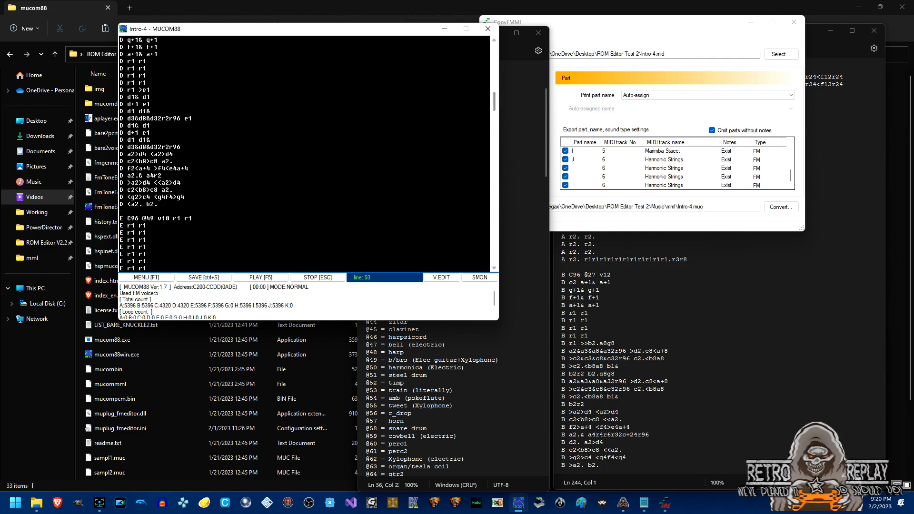
click(158, 204)
text(f)
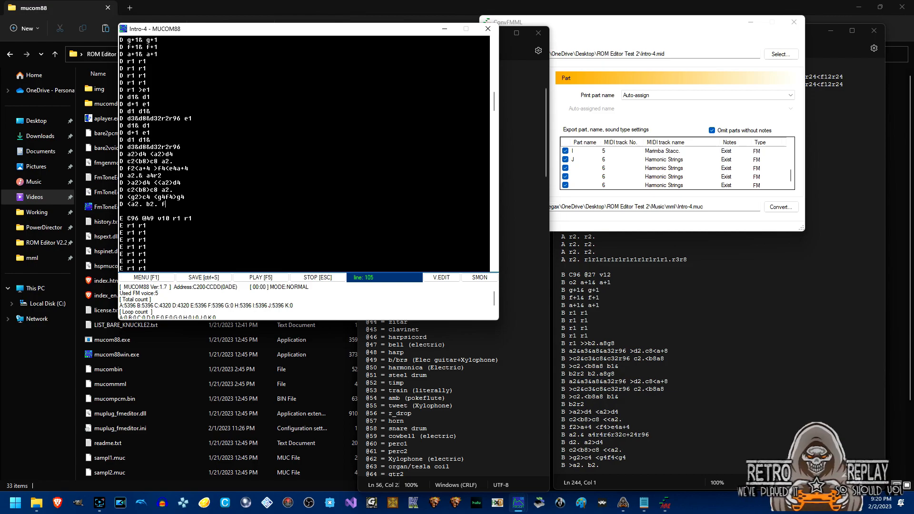
text(^^^)
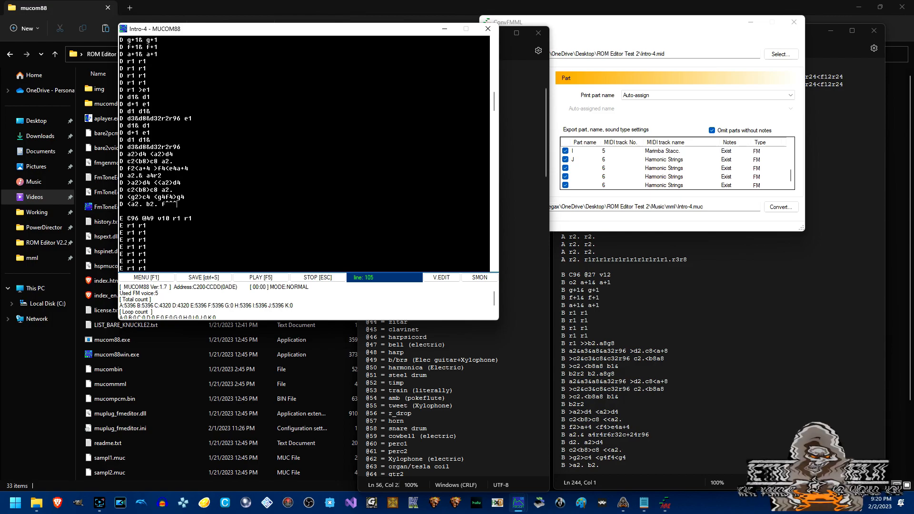
key(BackSpace)
key(BackSpace)
key(BackSpace)
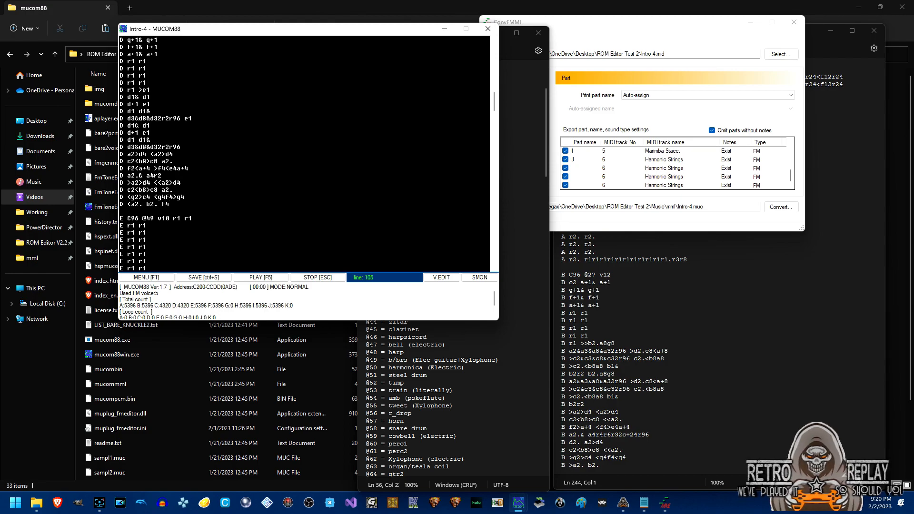
key(BackSpace)
key(BackSpace)
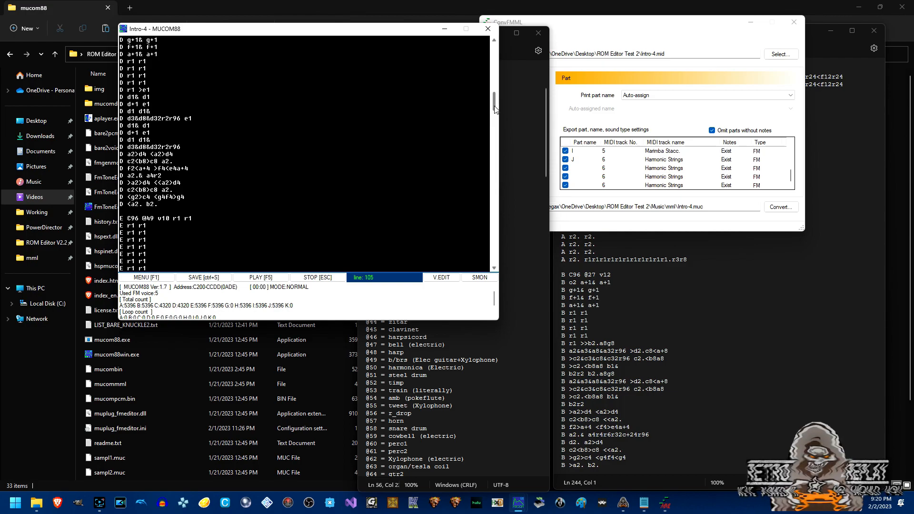
scroll(495, 109, up, 3)
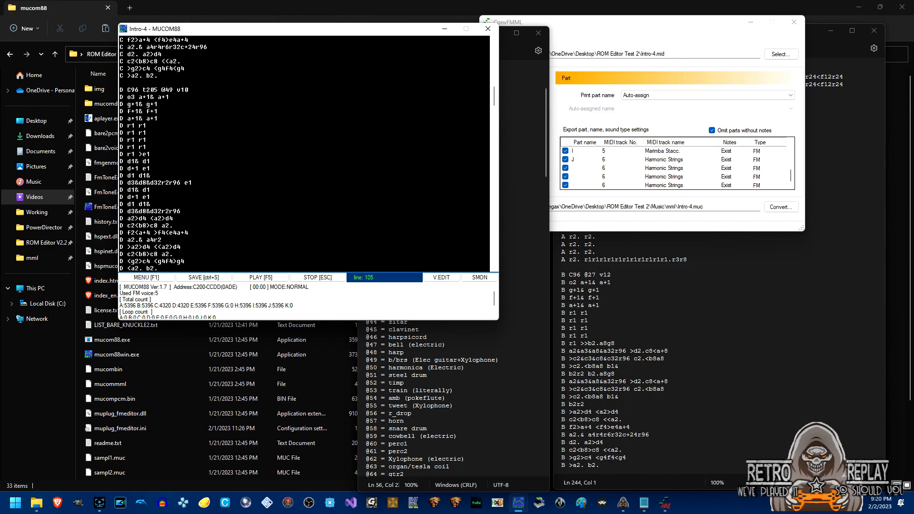
drag(494, 94, 495, 77)
click(153, 126)
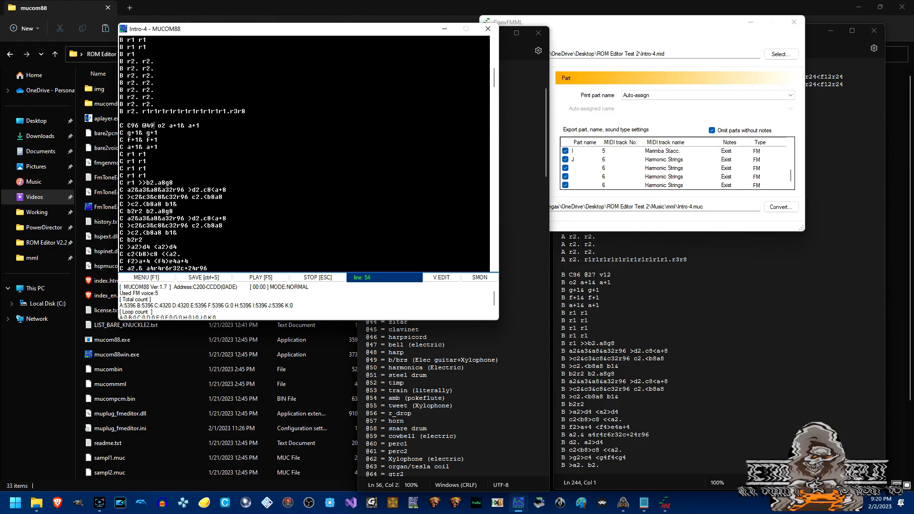
text(v10)
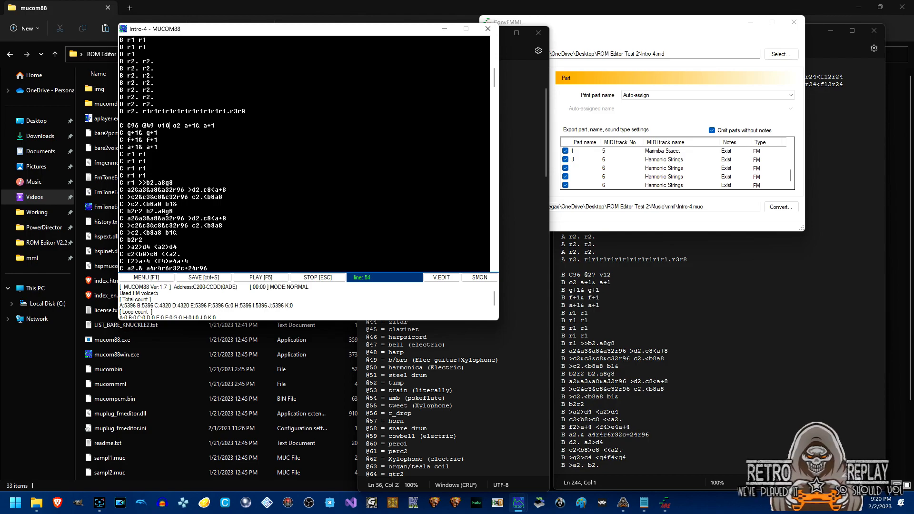
drag(495, 81, 495, 67)
click(154, 118)
text(v10)
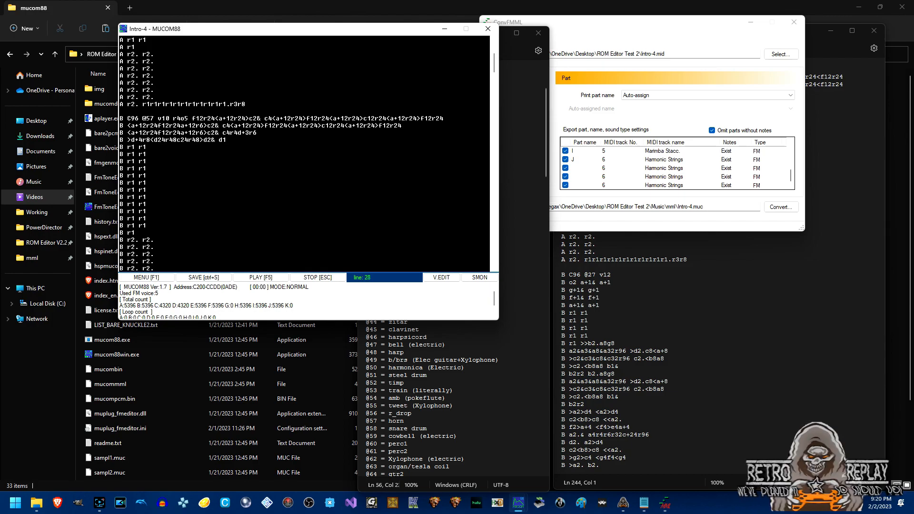
click(273, 277)
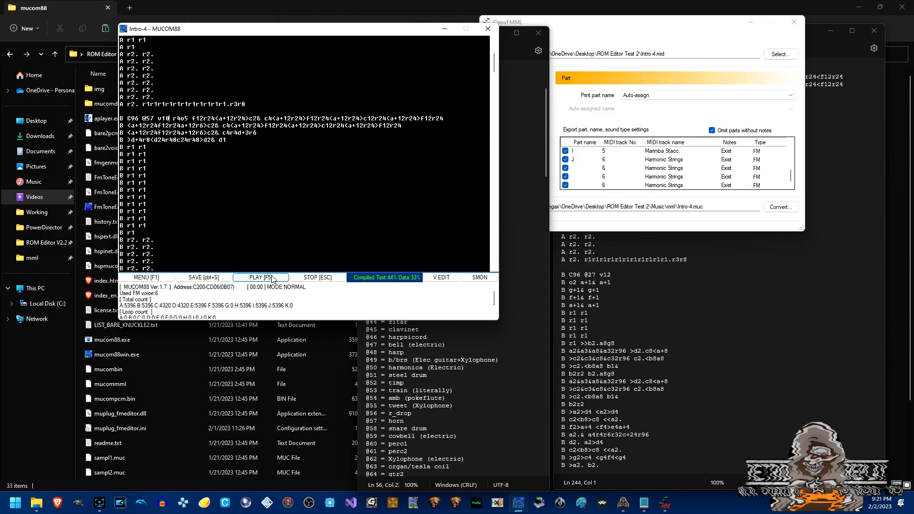
click(273, 278)
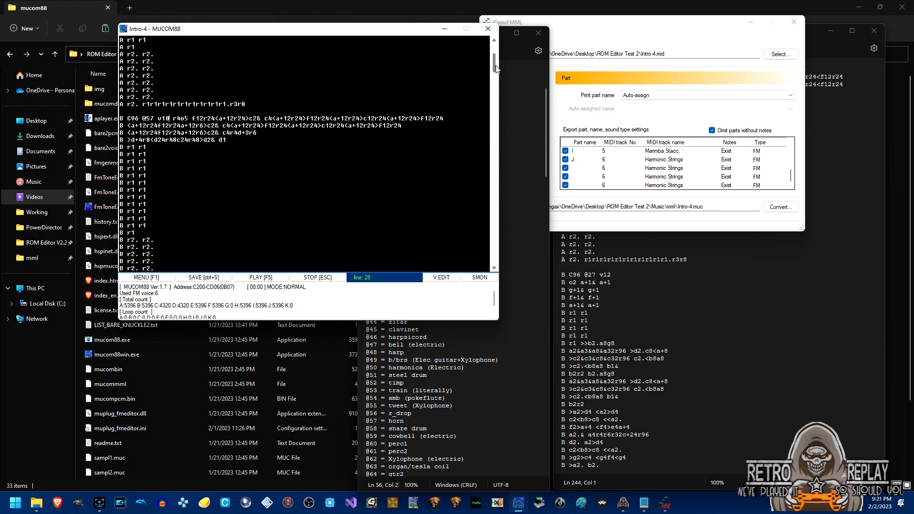
scroll(495, 67, up, 2)
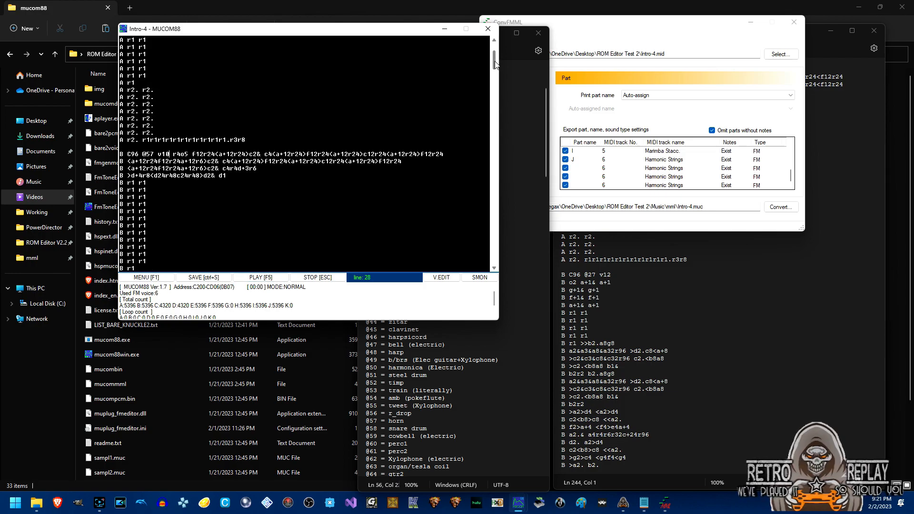
click(465, 374)
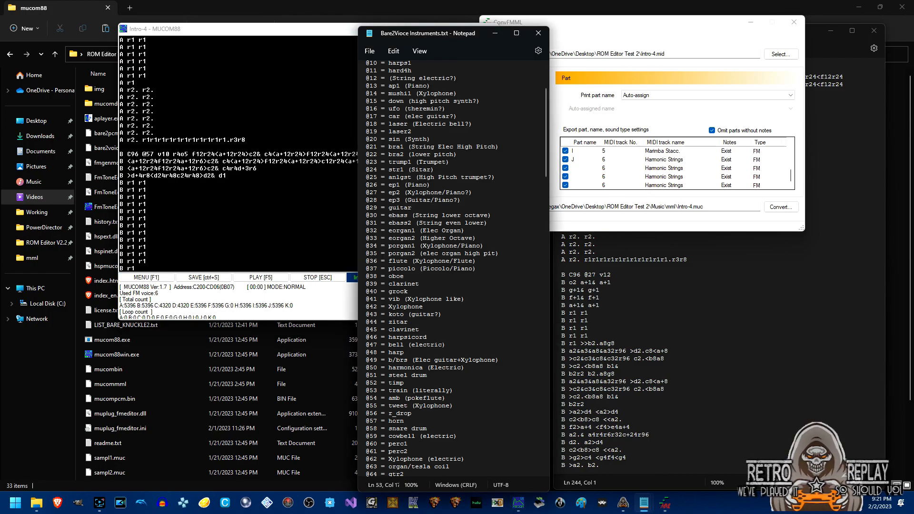
click(309, 33)
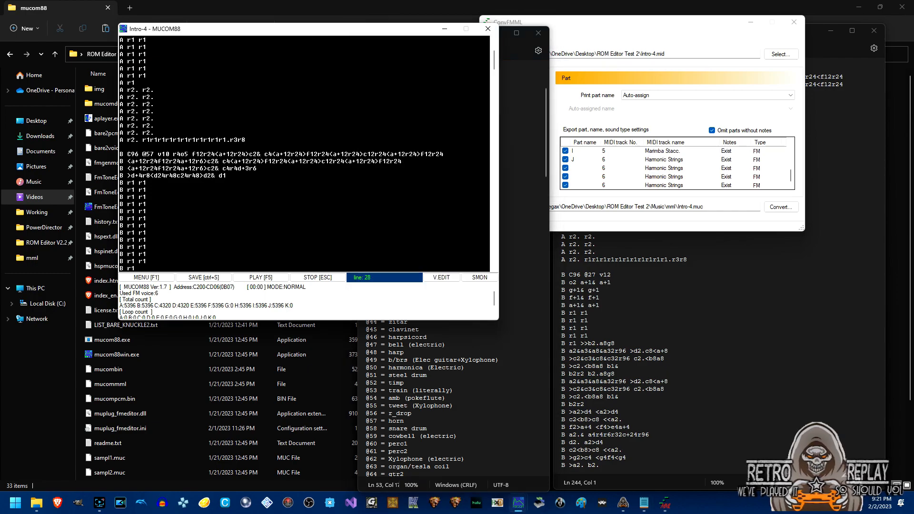
Load A Link To The Past Opening.muc discarding Intro-4 edits, play it, and Make MUB.
click(157, 276)
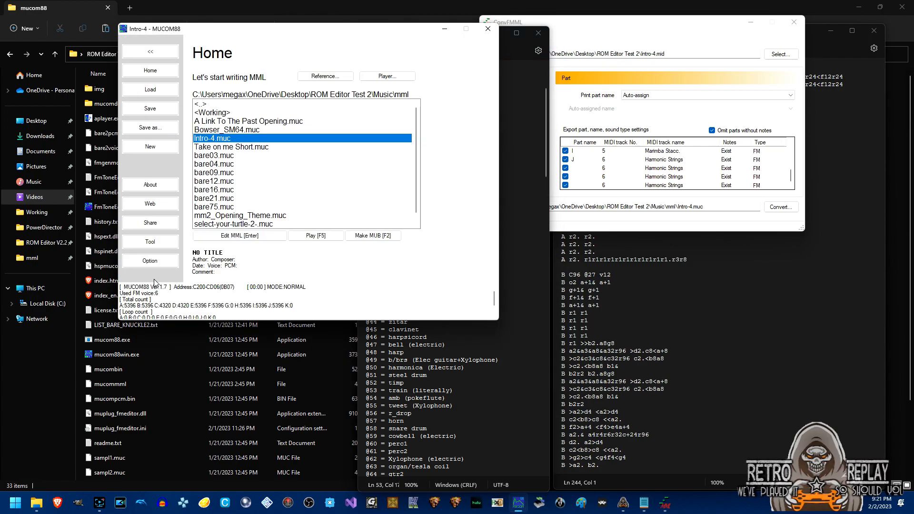
double_click(274, 122)
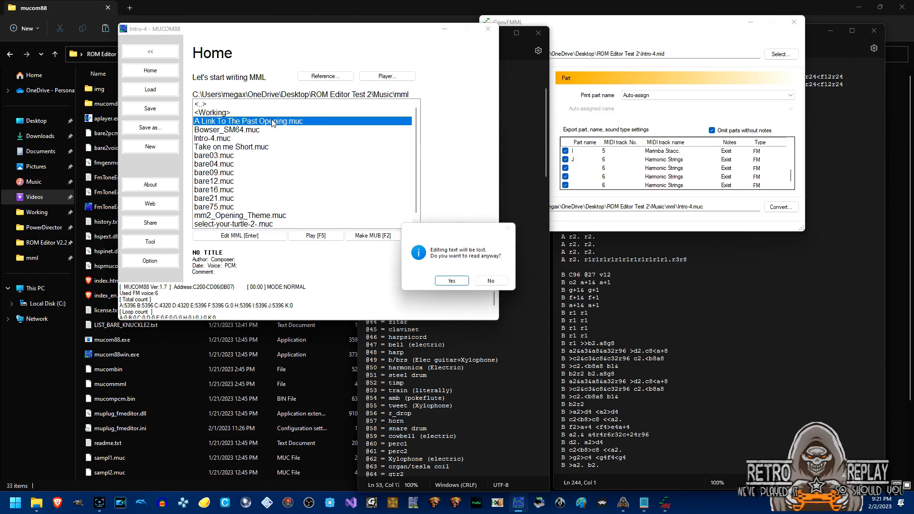
click(456, 283)
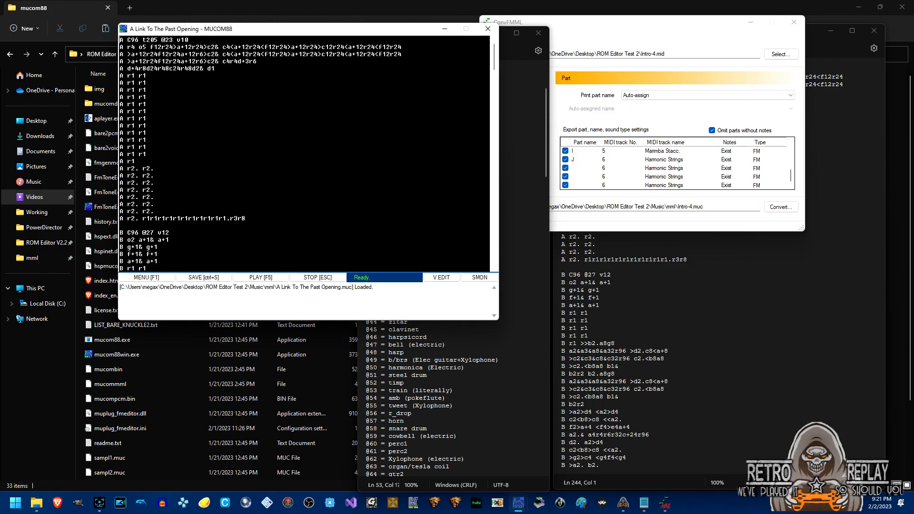
click(269, 279)
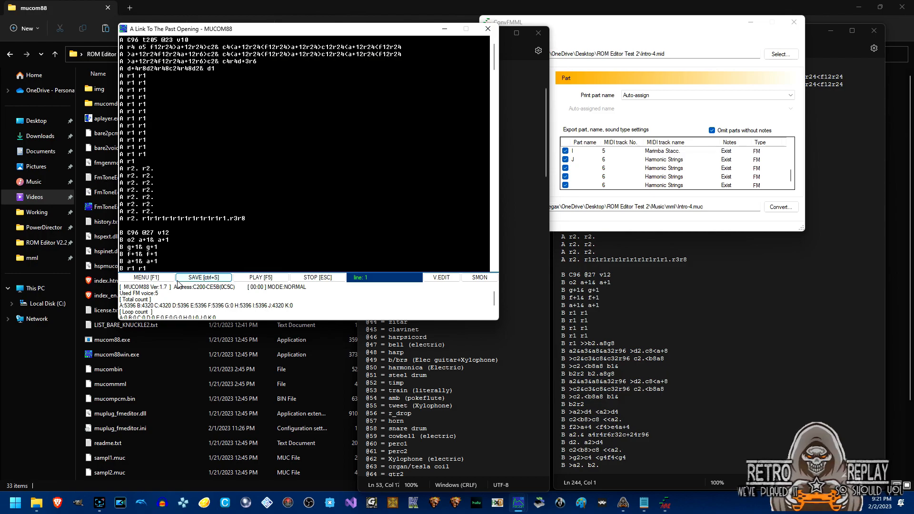
click(158, 278)
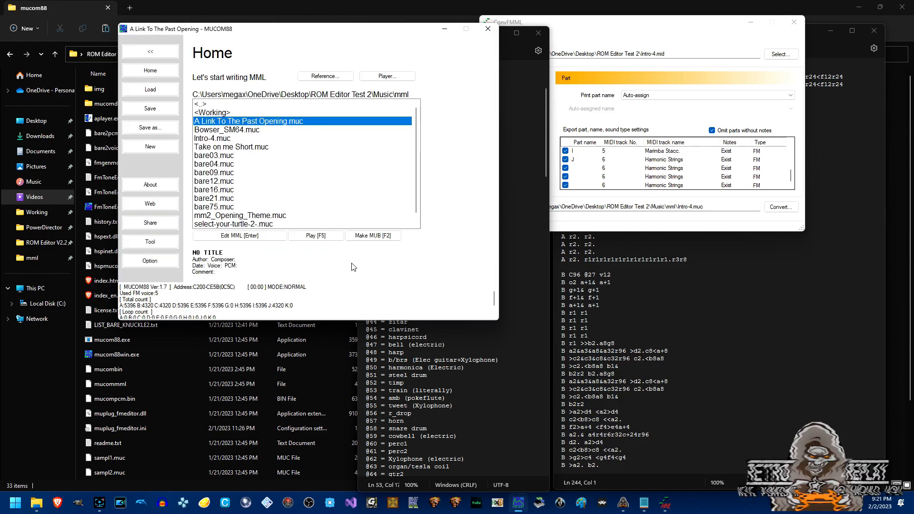
click(380, 237)
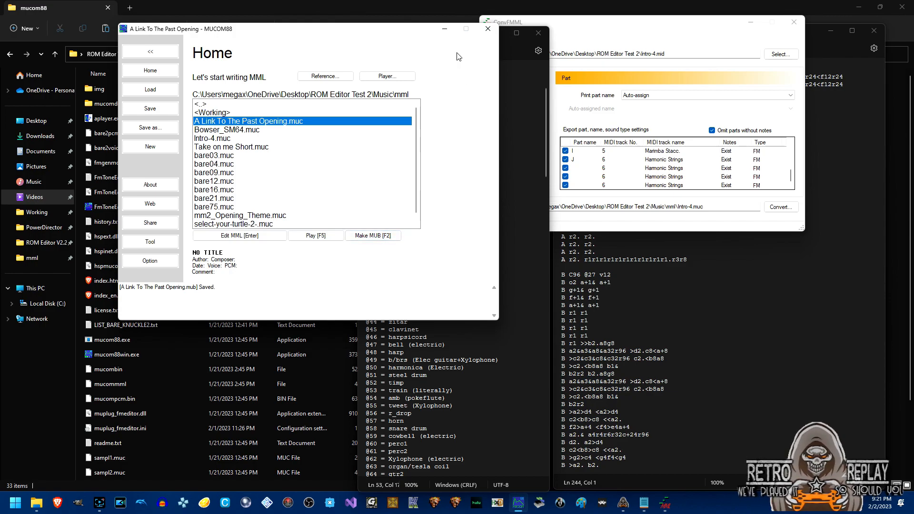
Close MUCOM88, the instrument Notepad and ConvFMML, and discard the Untitled Notepad without saving.
click(488, 31)
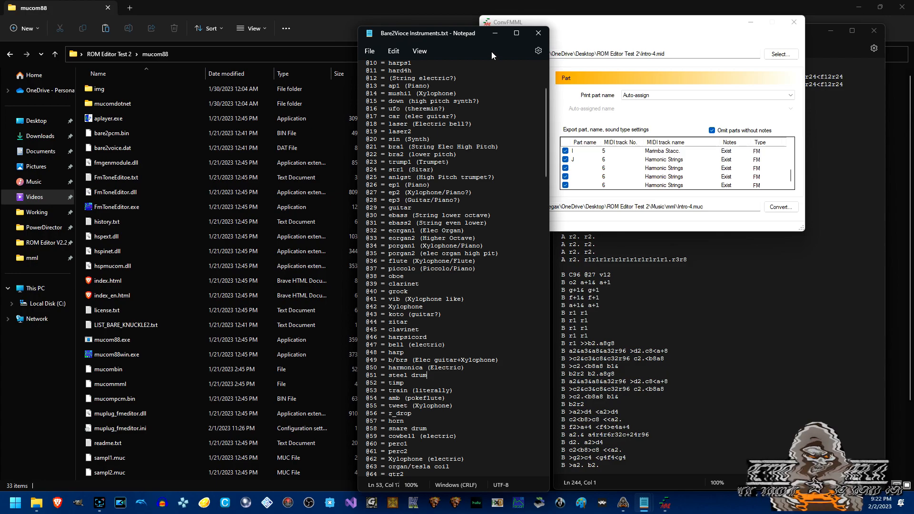
click(539, 35)
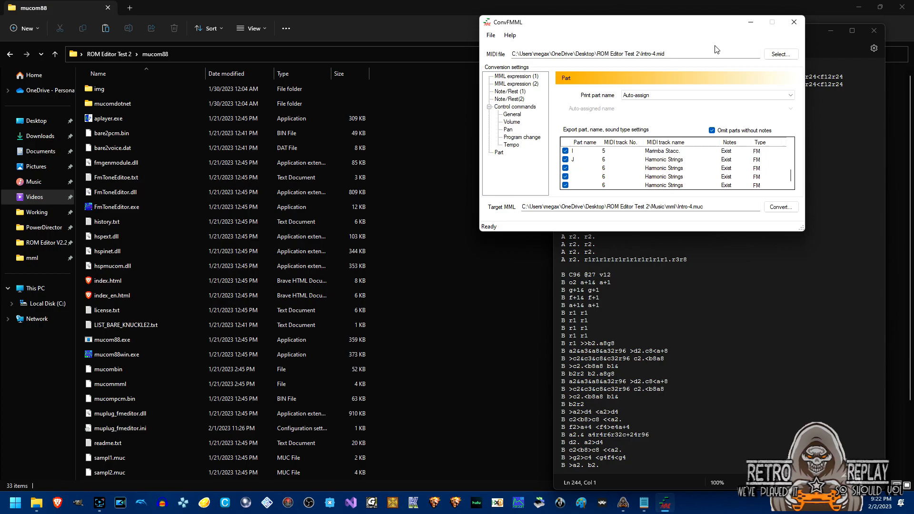
click(794, 21)
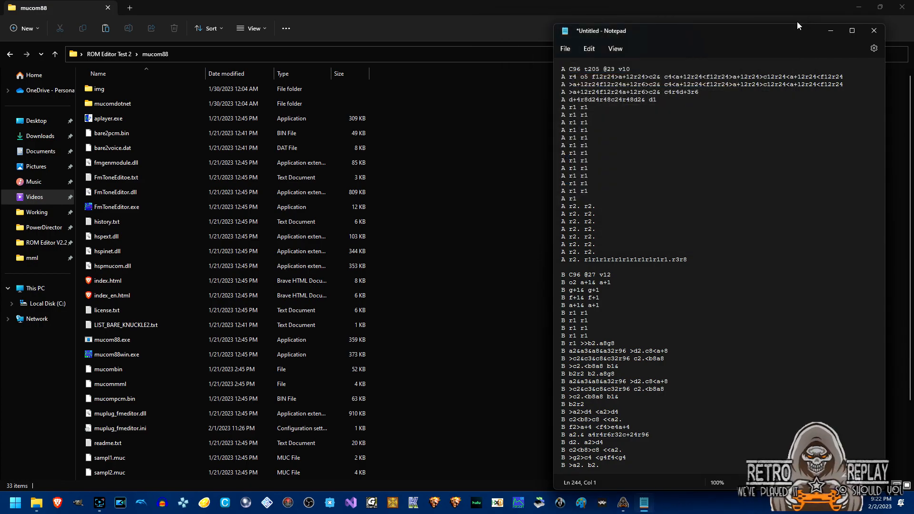
click(874, 30)
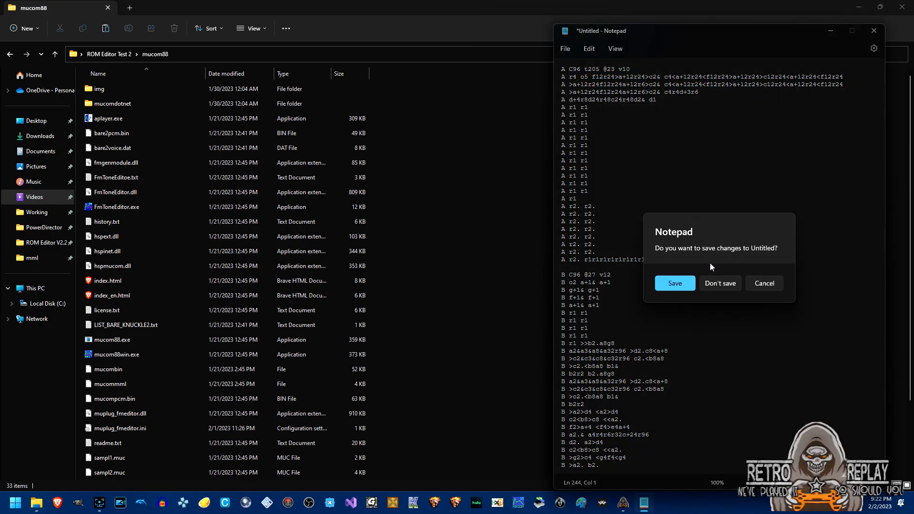
click(719, 284)
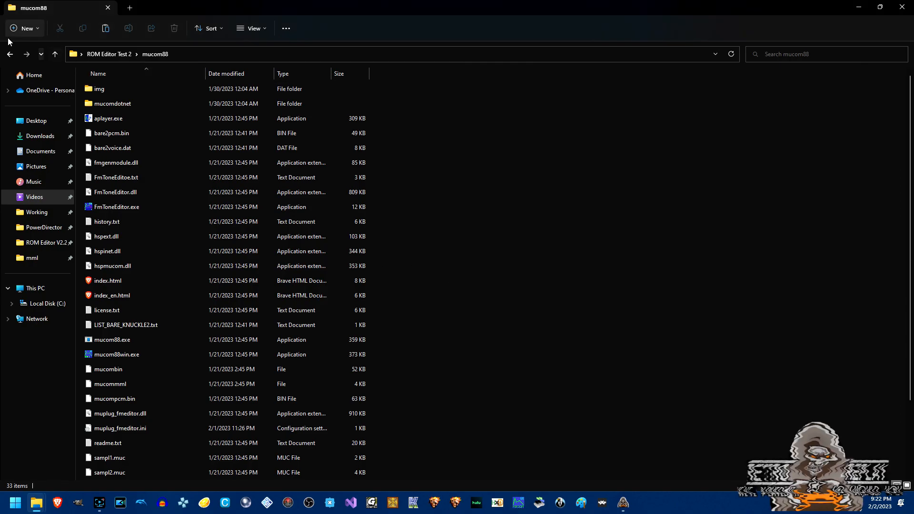
Cut A Link To The Past Opening.mub from Music\mml and paste it into Mub (SOR2), replacing the existing file.
click(9, 56)
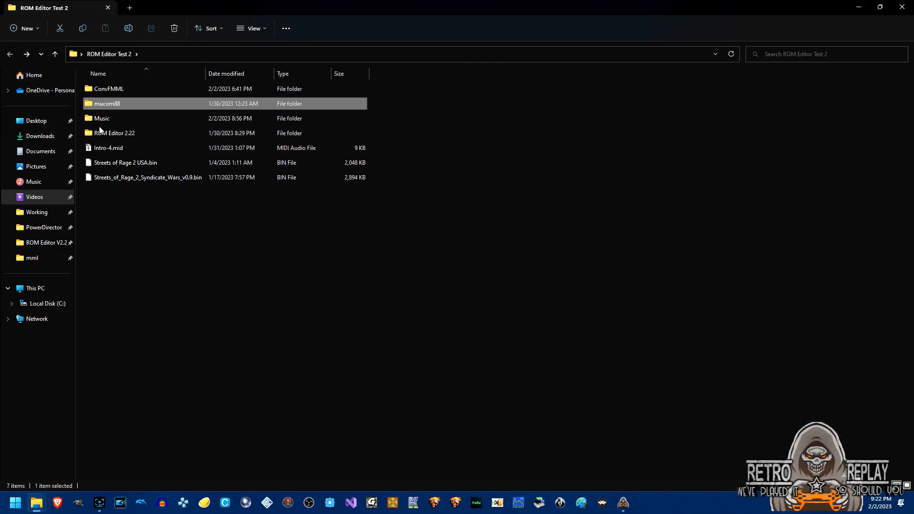
double_click(104, 119)
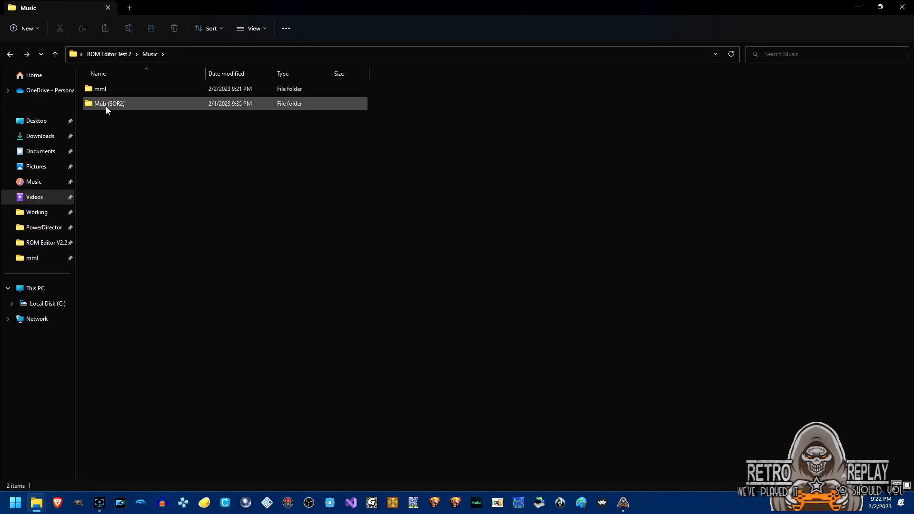
double_click(106, 108)
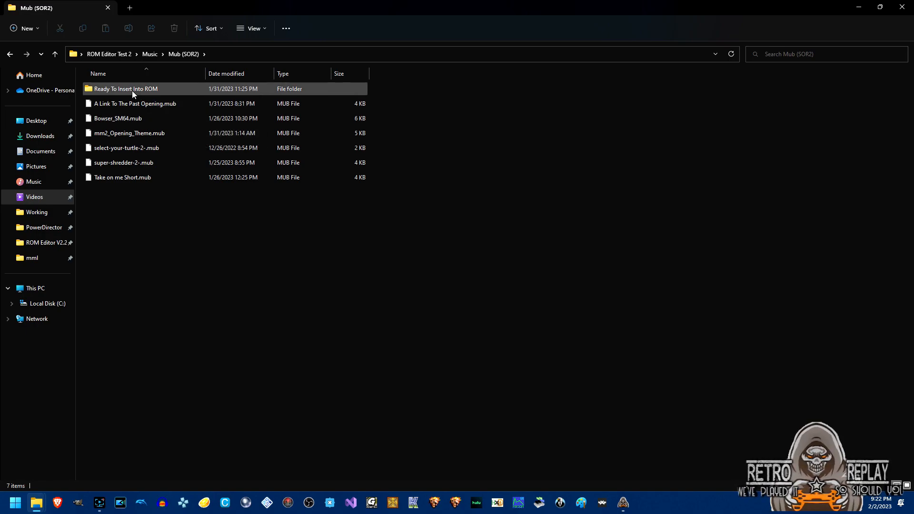
click(10, 55)
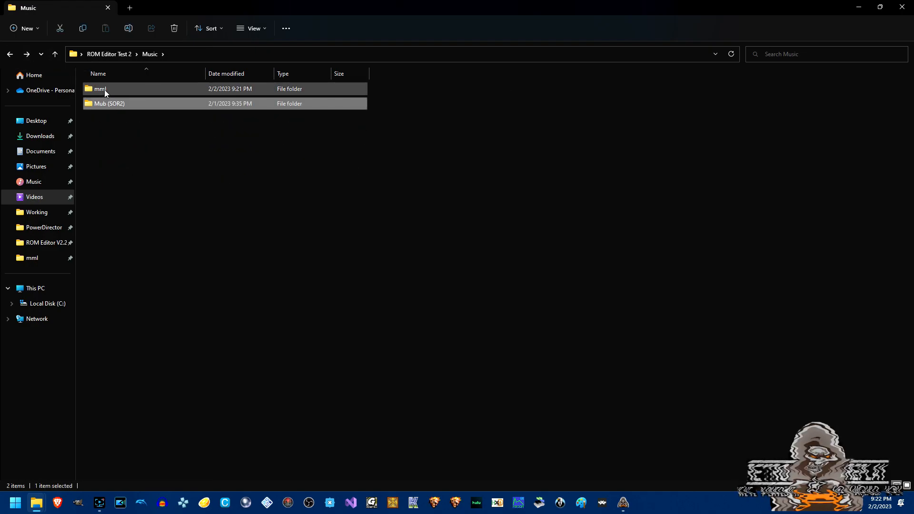
double_click(105, 90)
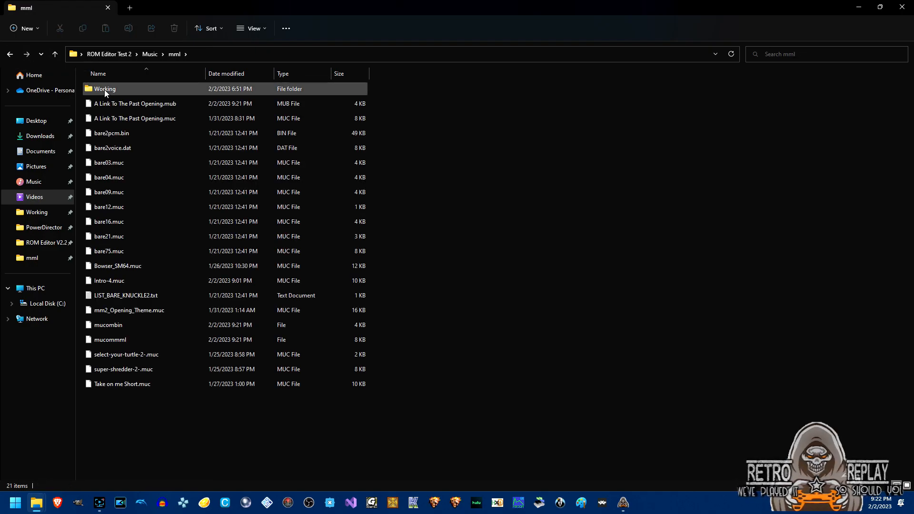
click(127, 104)
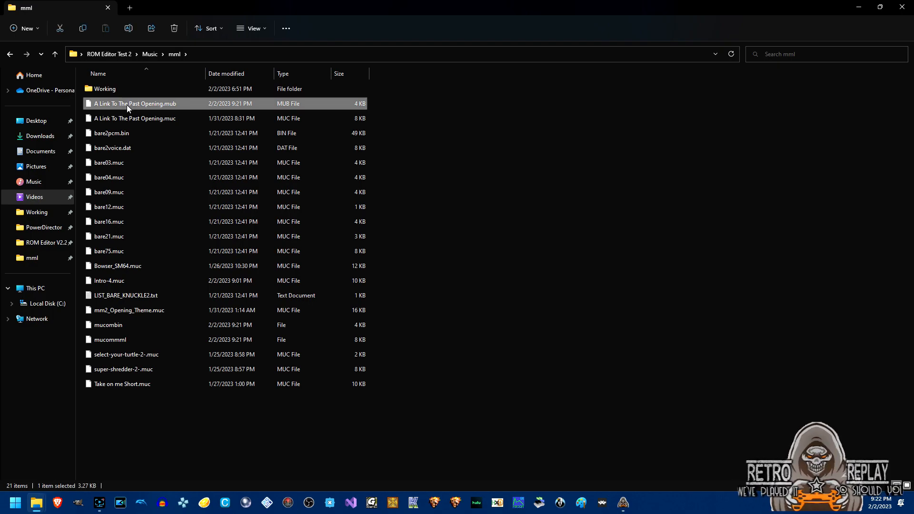
click(10, 55)
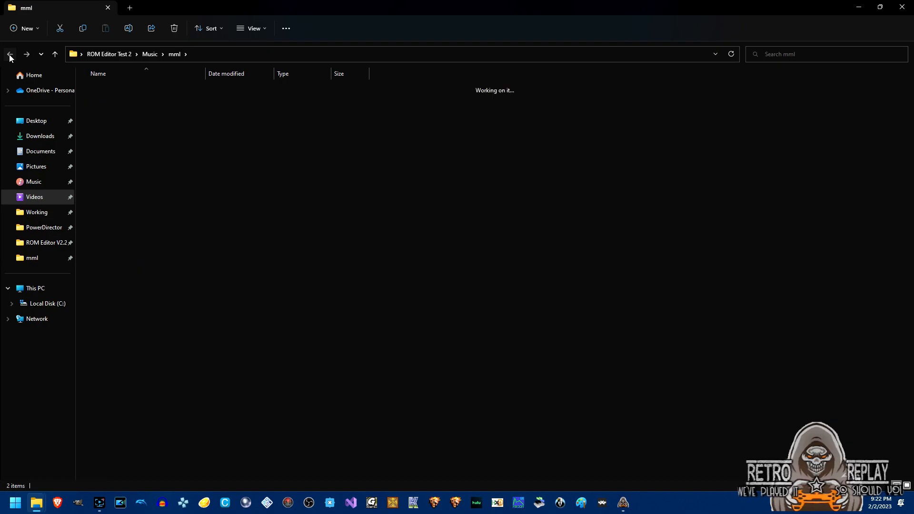
double_click(105, 106)
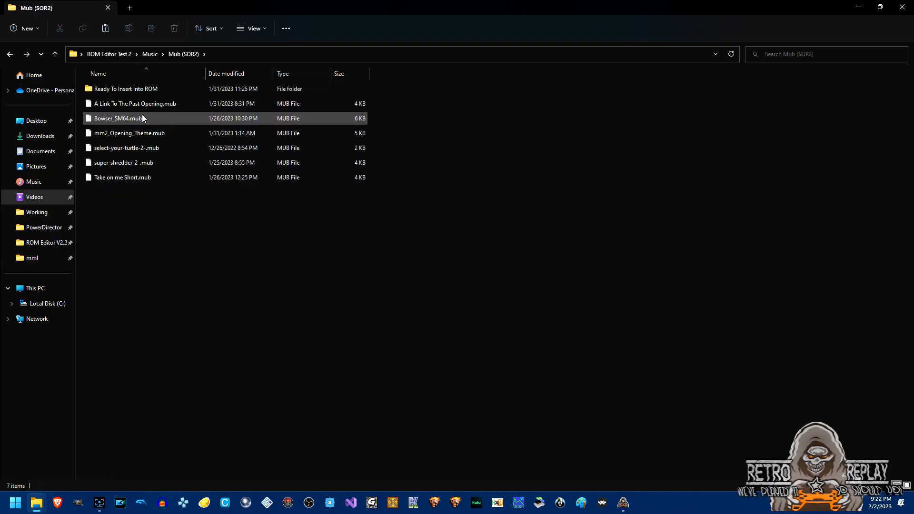
key(ctrl+v)
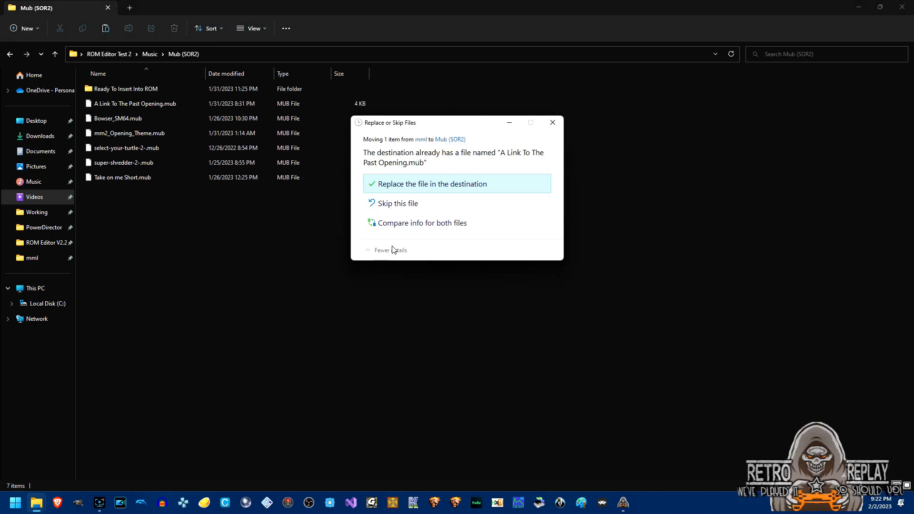
click(419, 186)
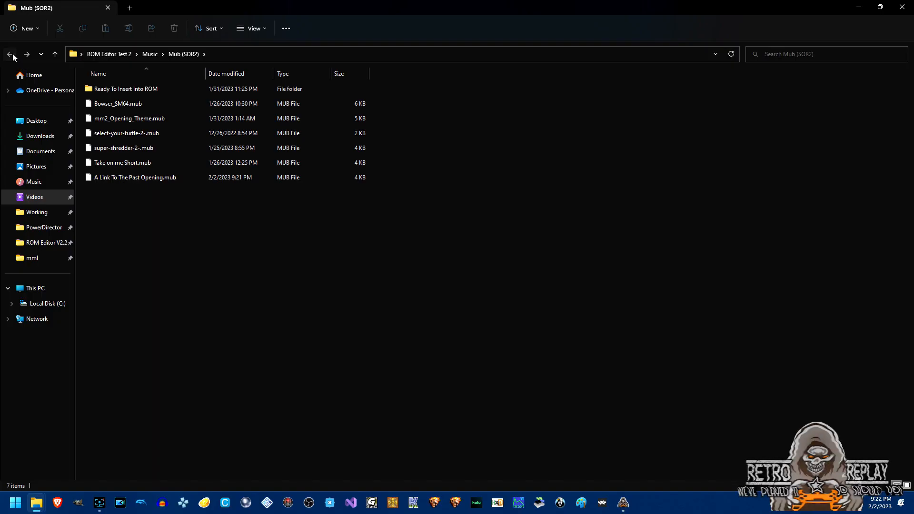
Navigate to ROM Editor Test 2\ROM Editor 2.22 and launch SOR2_ROM_Editor.exe.
click(10, 55)
click(13, 33)
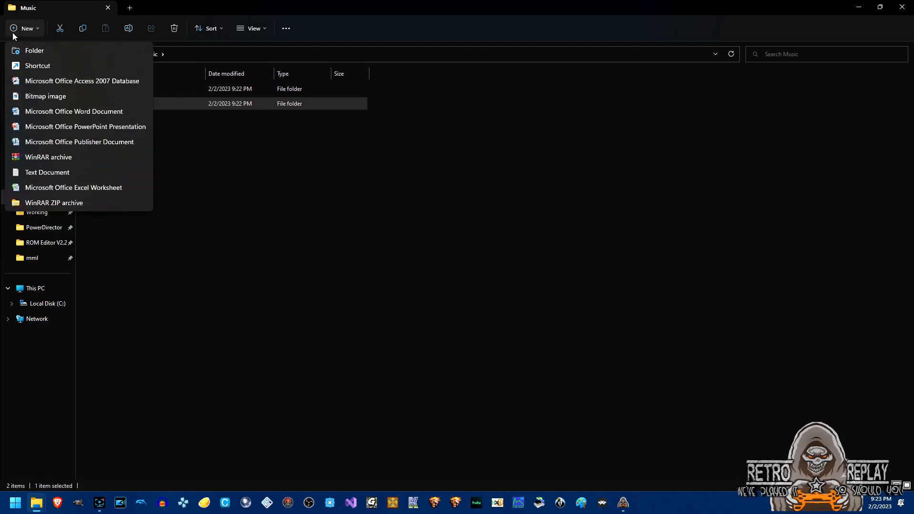
click(234, 188)
click(234, 189)
click(10, 54)
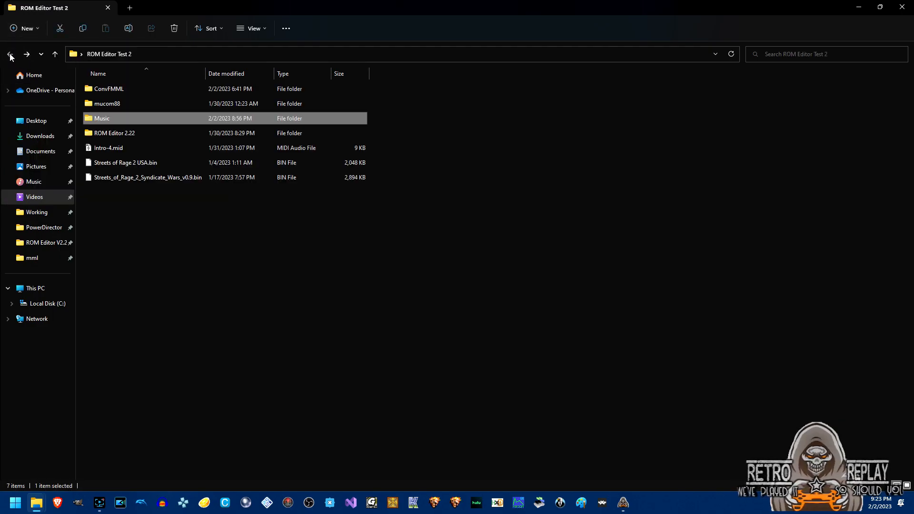
double_click(112, 134)
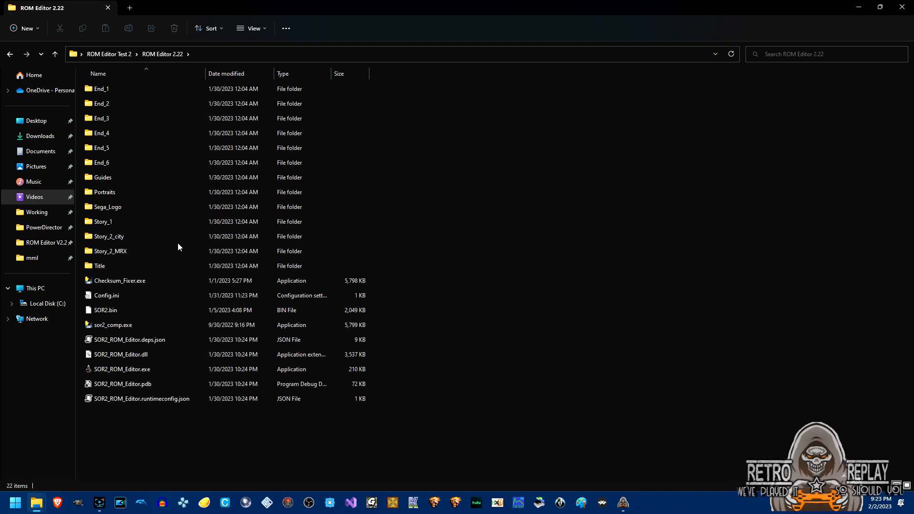
click(151, 369)
double_click(151, 369)
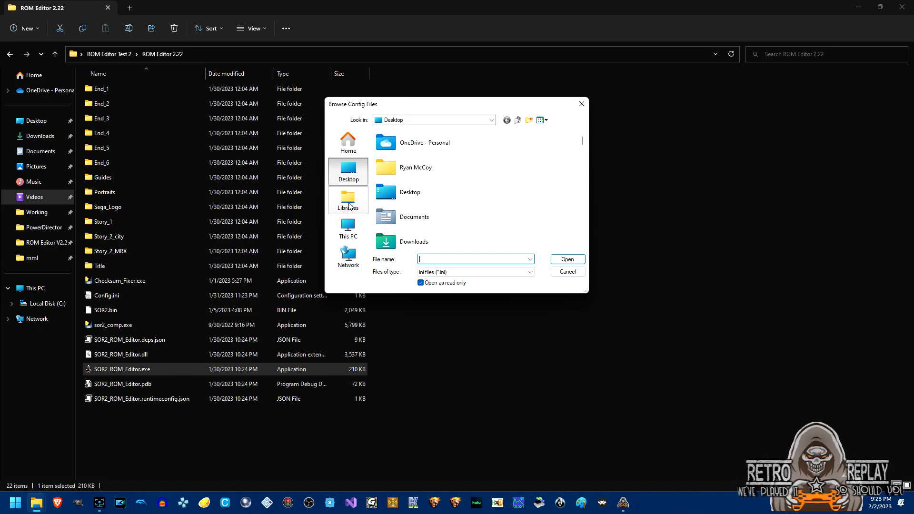
Load SOR2_Original.ini from ROM Editor Test 2\ROM Editor 2.22\Guides as the editor config.
click(420, 197)
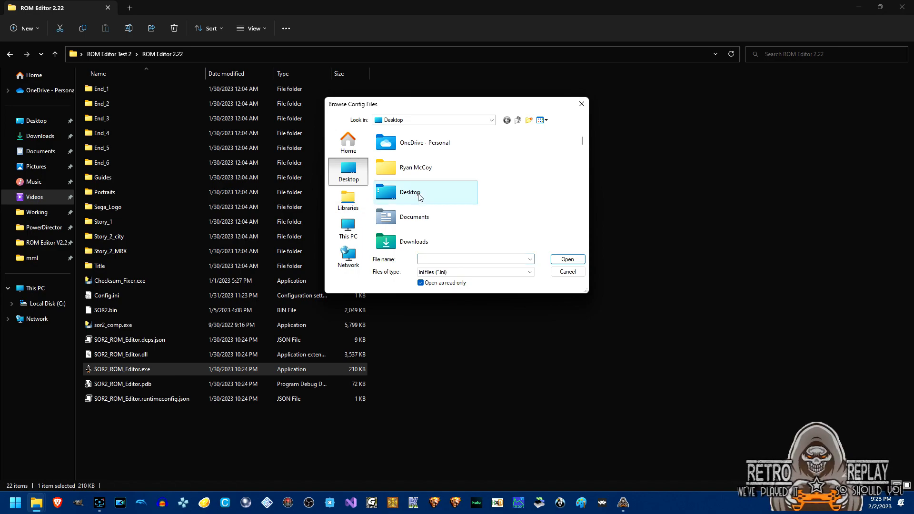
key(r)
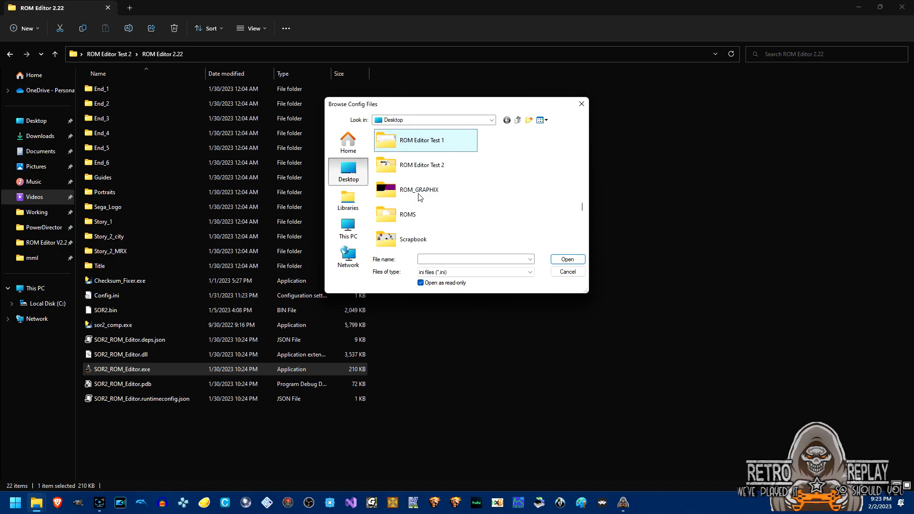
double_click(422, 167)
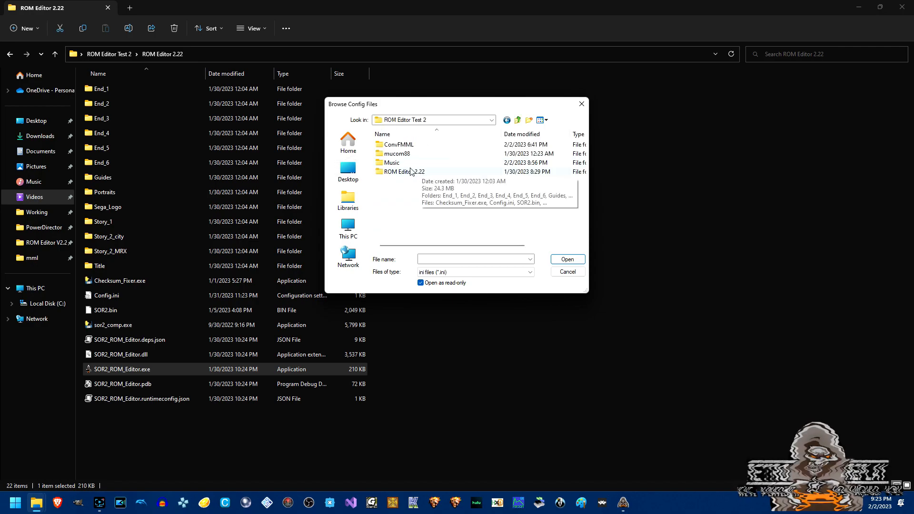
double_click(410, 171)
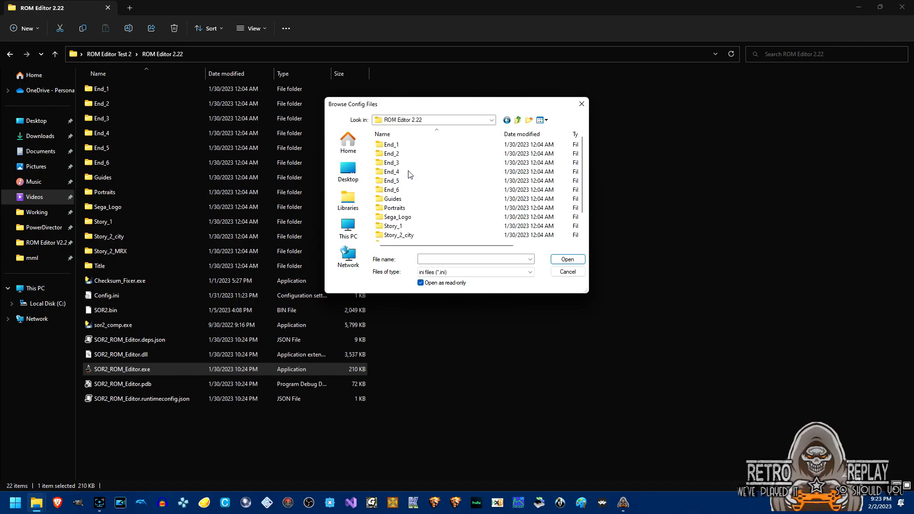
double_click(403, 199)
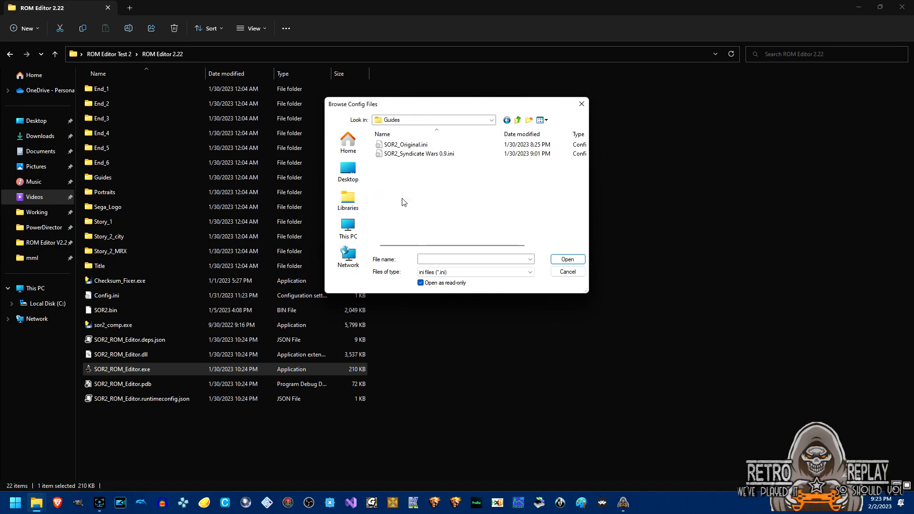
double_click(413, 145)
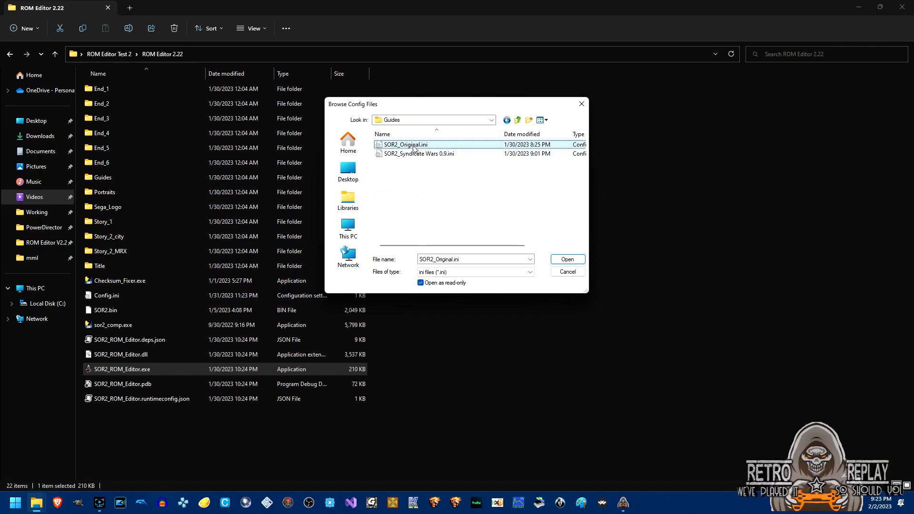
Close the extra ROM editor window and open the Music Inserter.
click(623, 502)
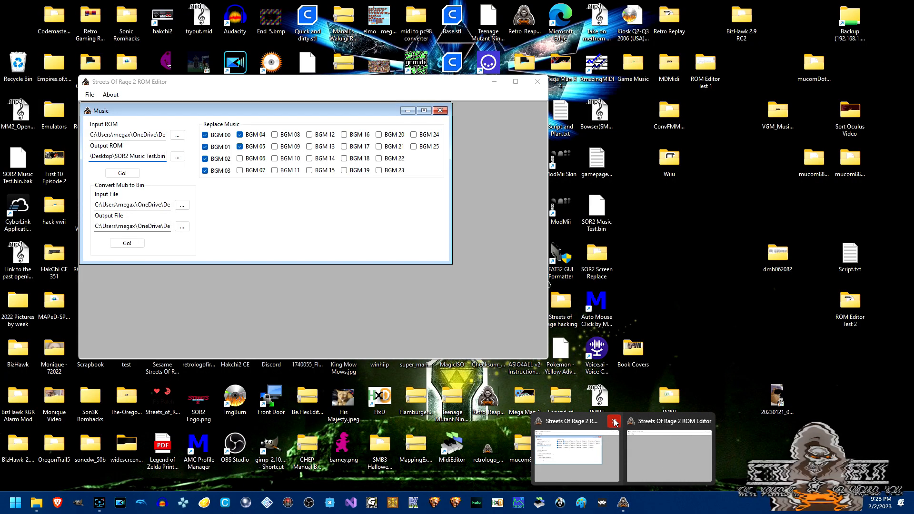
click(614, 422)
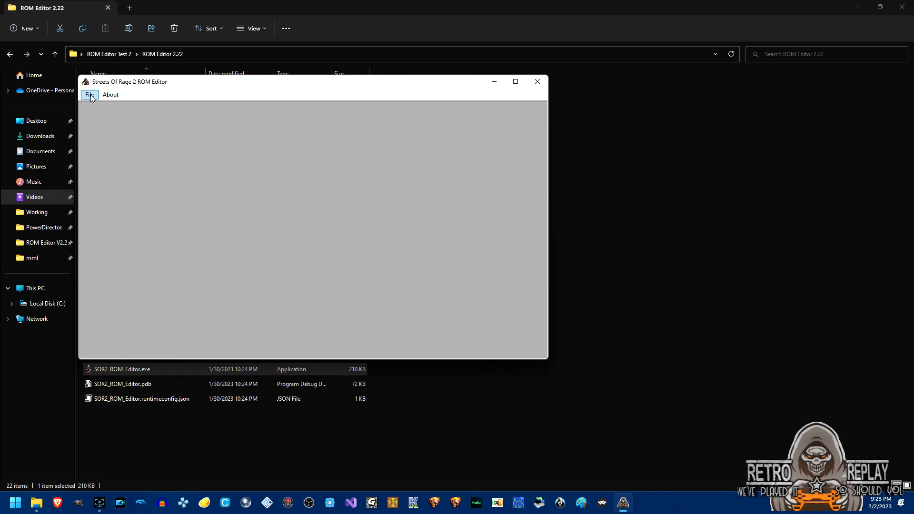
click(89, 95)
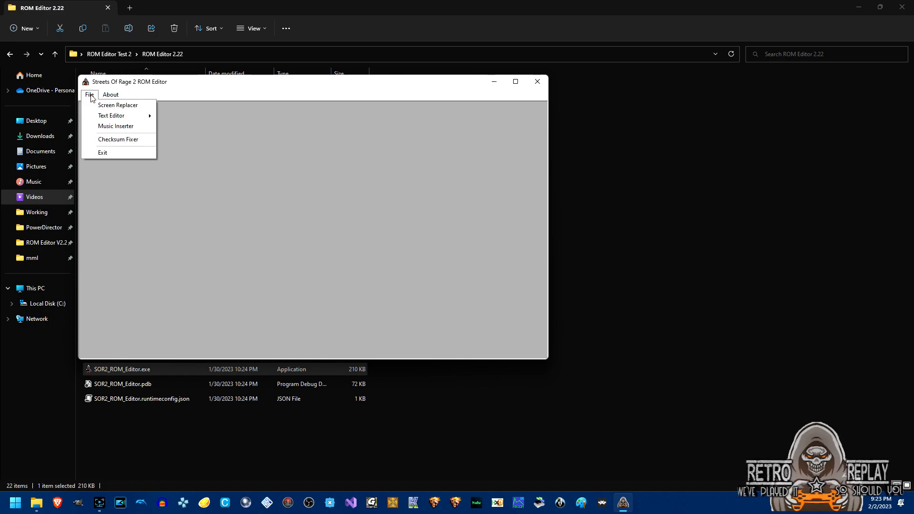
click(109, 128)
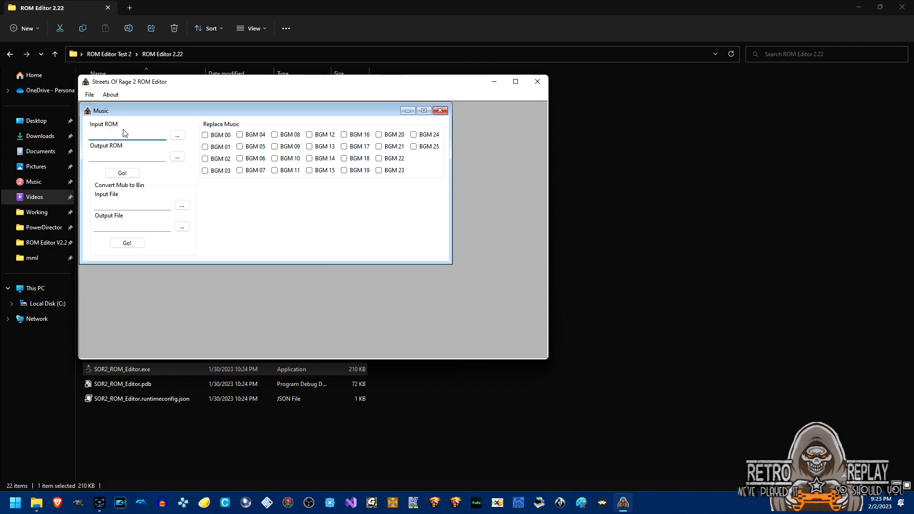
Set Music\Mub (SOR2)\A Link To The Past Opening.mub as the Mub-to-Bin input file.
click(181, 207)
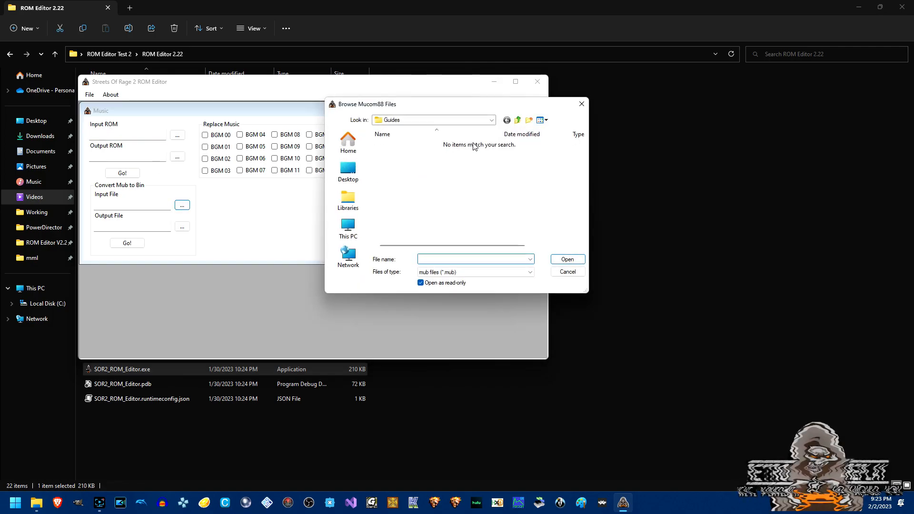
click(519, 120)
click(519, 120)
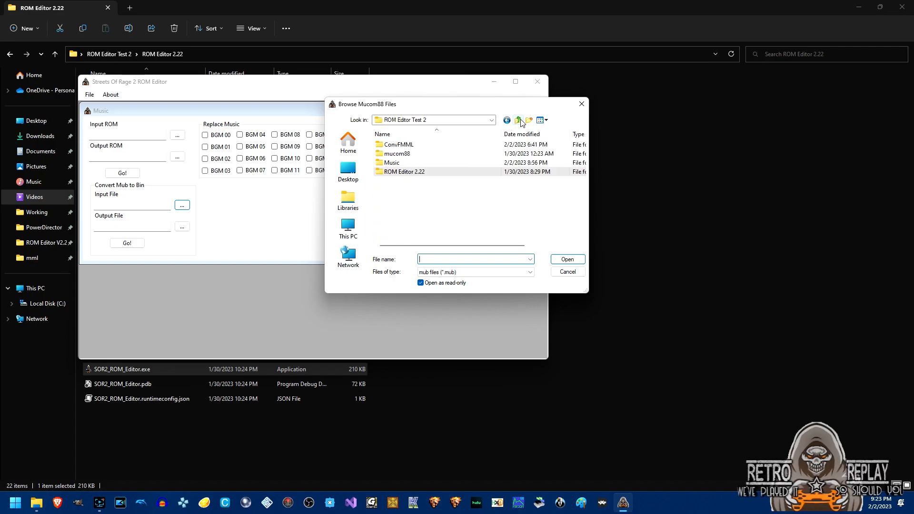
click(401, 167)
double_click(402, 166)
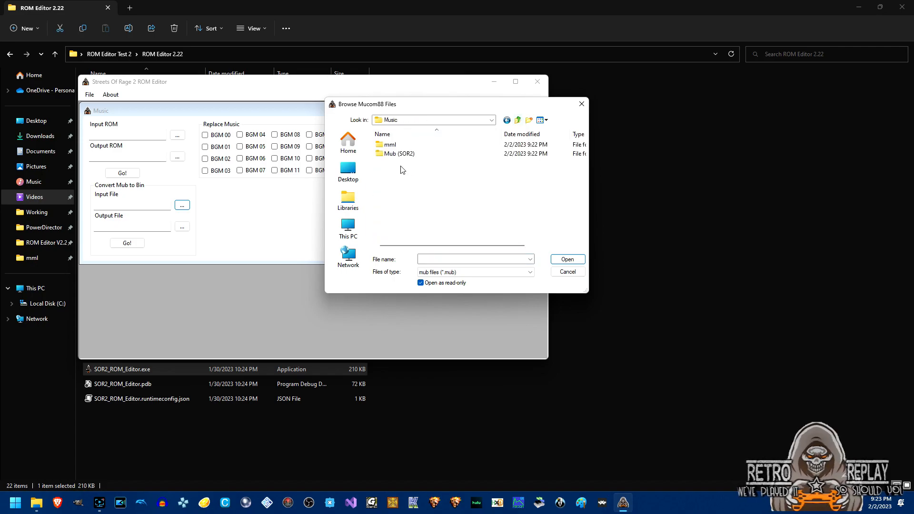
double_click(402, 154)
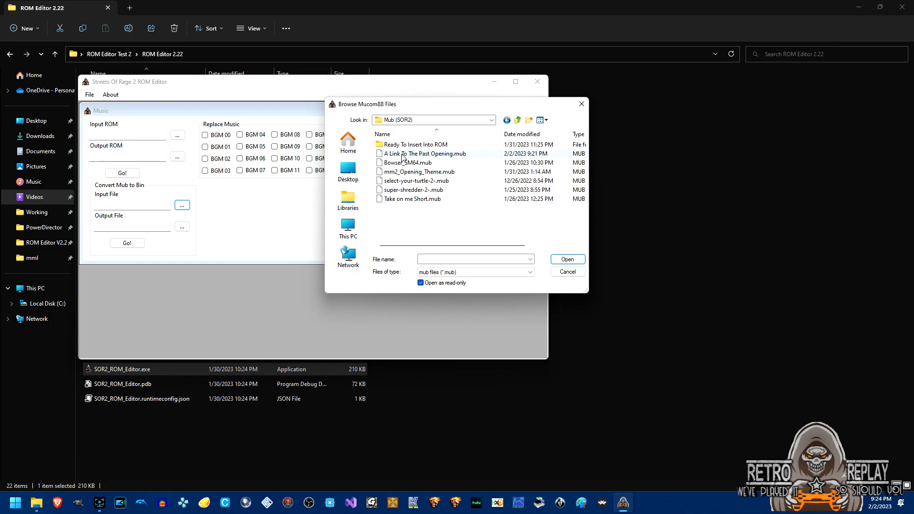
double_click(419, 153)
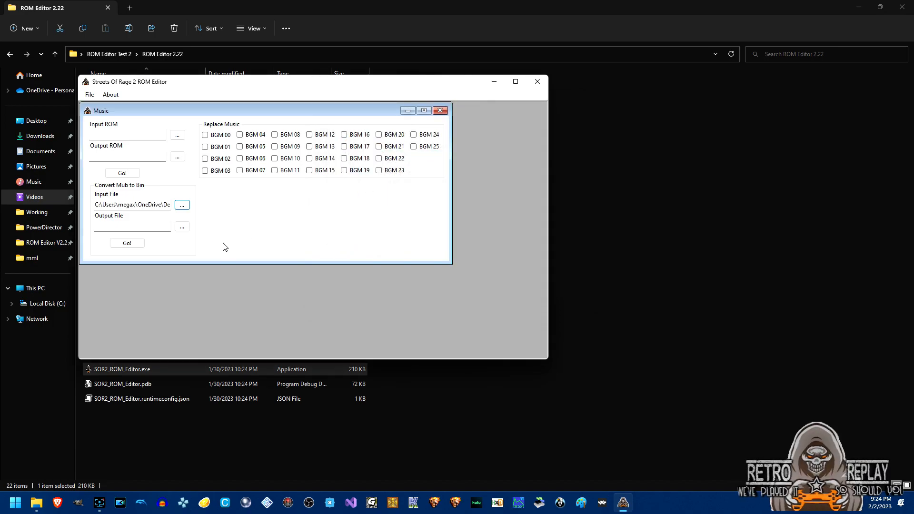
click(183, 227)
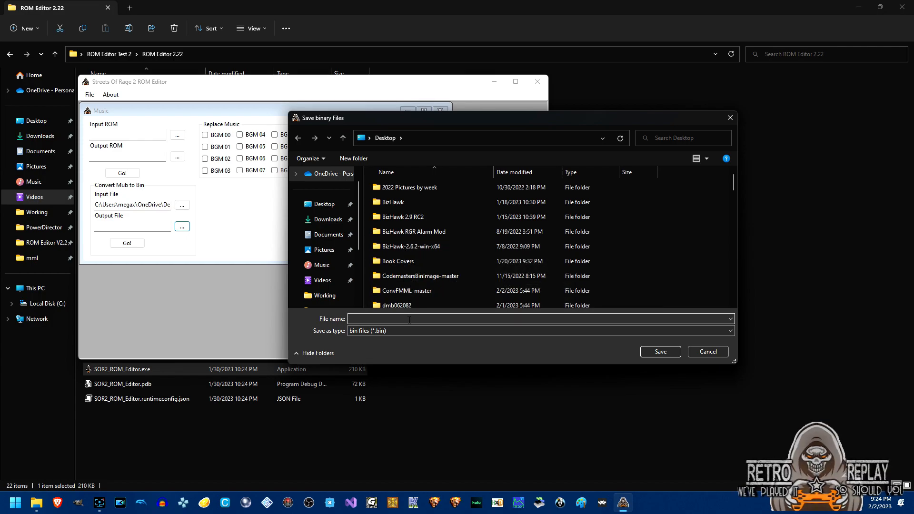
Convert the mub into LOZ Opening.bin and acknowledge the Process Complete message.
text(LOZ Opening)
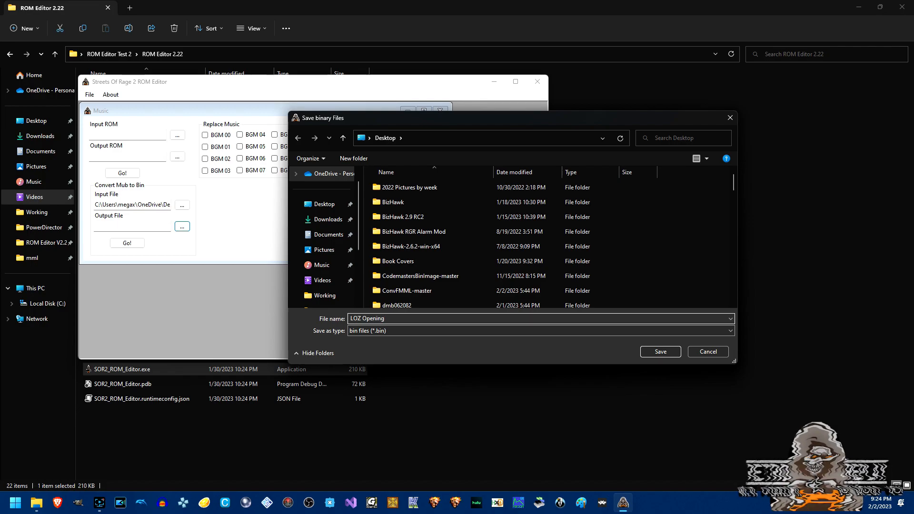
text(.bin)
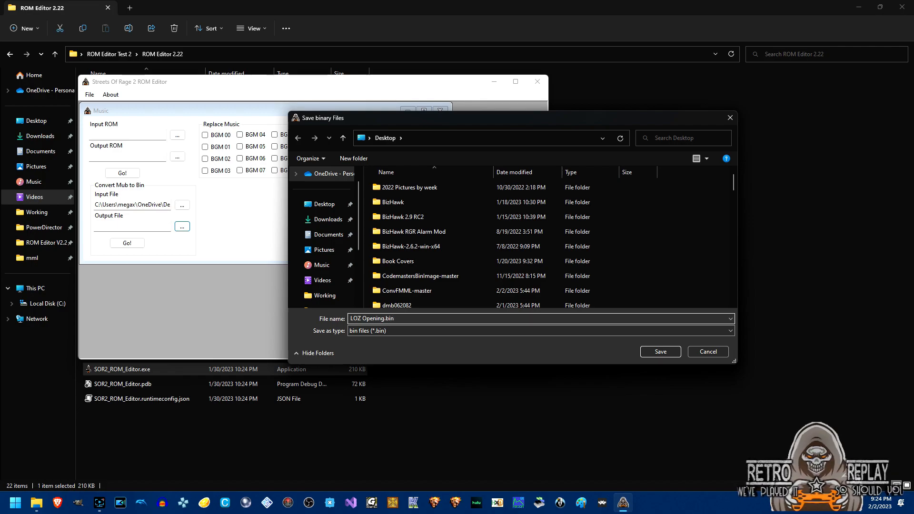
key(Return)
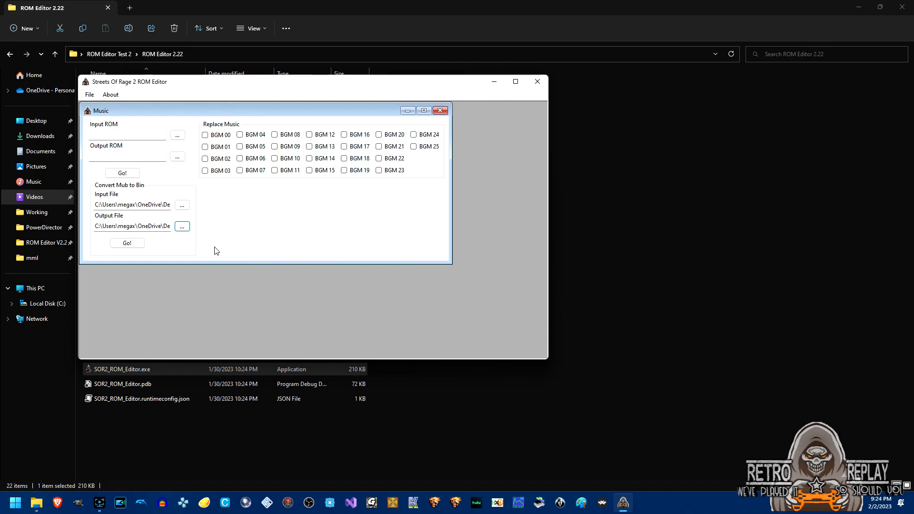
click(136, 244)
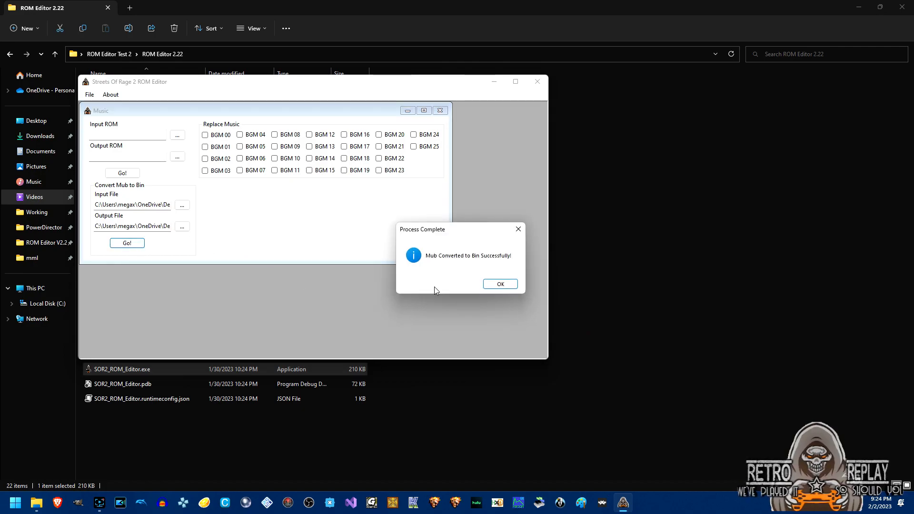
click(496, 285)
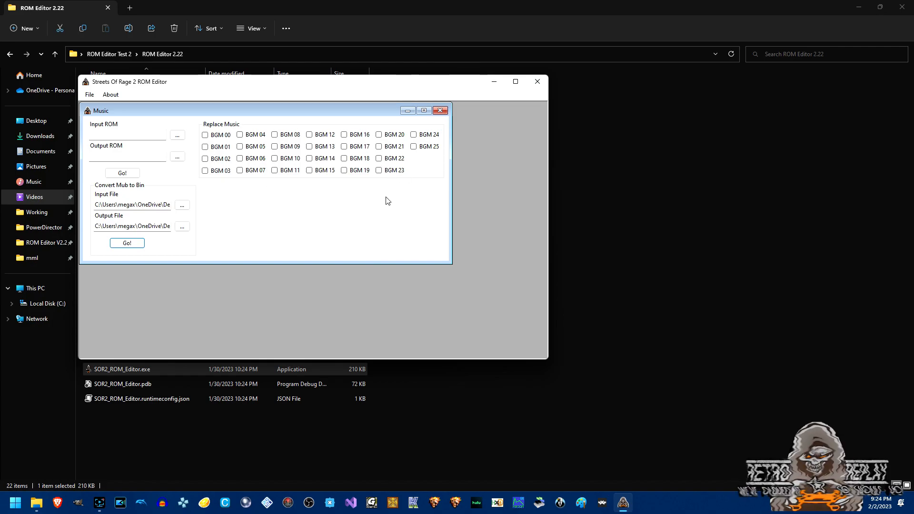
click(380, 161)
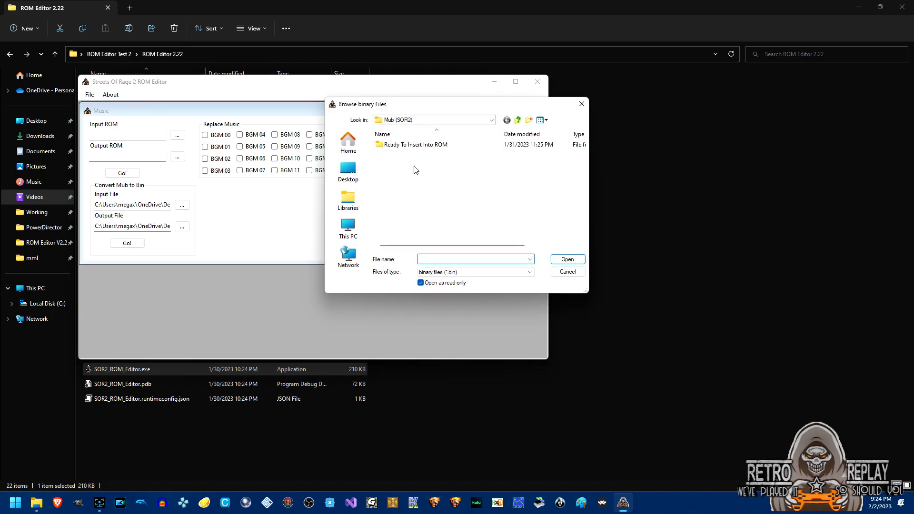
Pick LOZ Opening.bin on the Desktop as the replacement music for BGM 22.
click(354, 176)
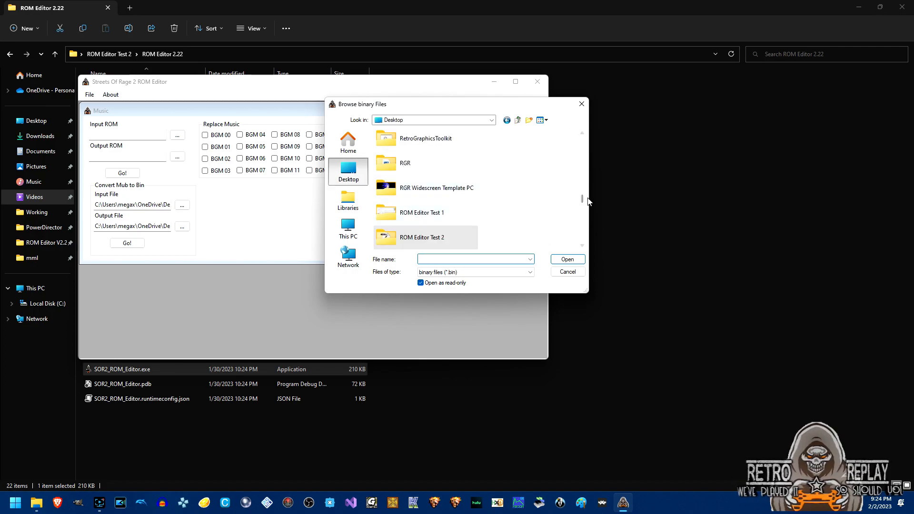
drag(583, 200, 584, 244)
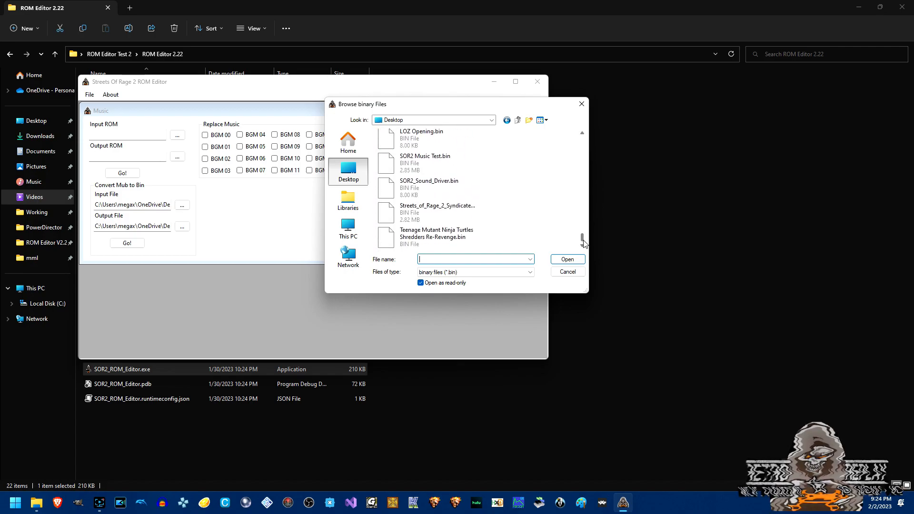
double_click(419, 145)
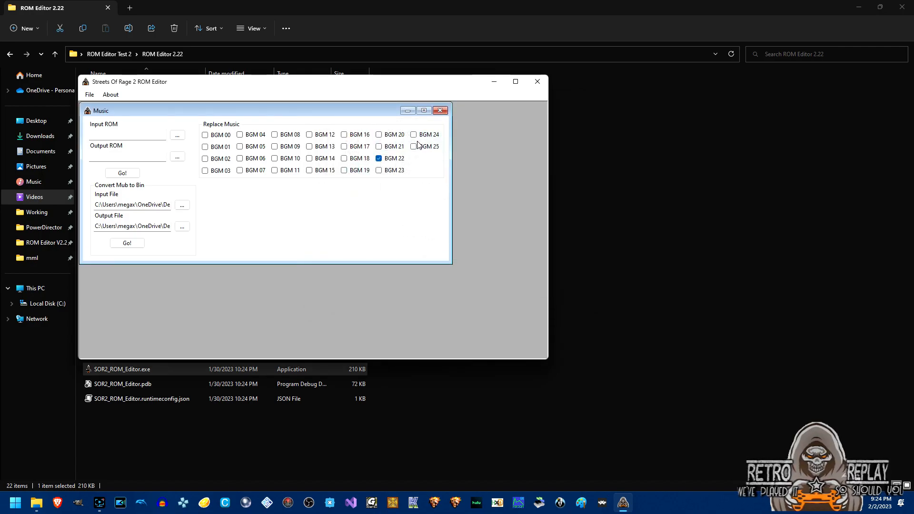
Choose ROM Editor Test 2\Streets of Rage 2 USA.bin as the input ROM.
click(181, 135)
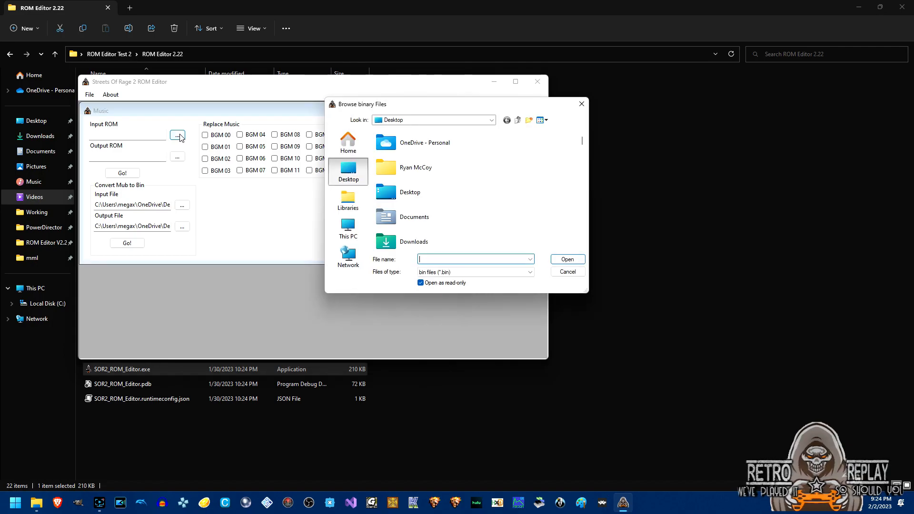
scroll(413, 199, down, 5)
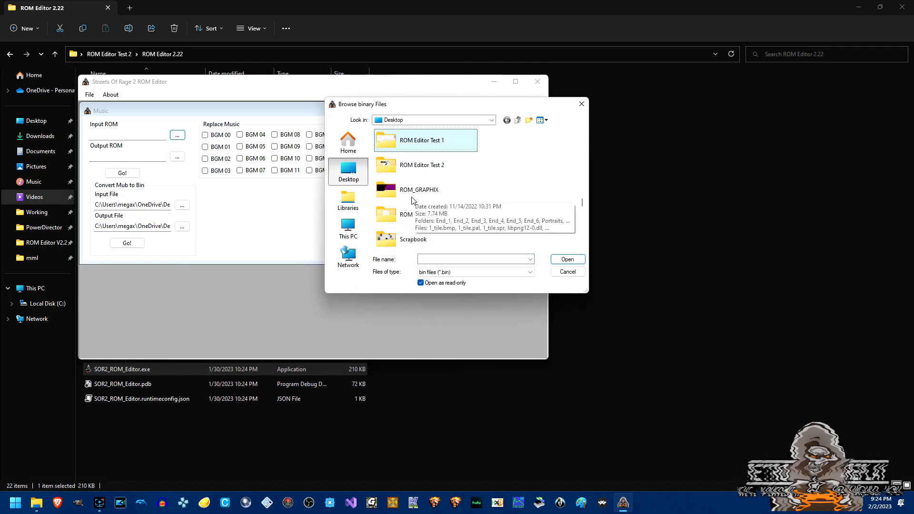
double_click(419, 166)
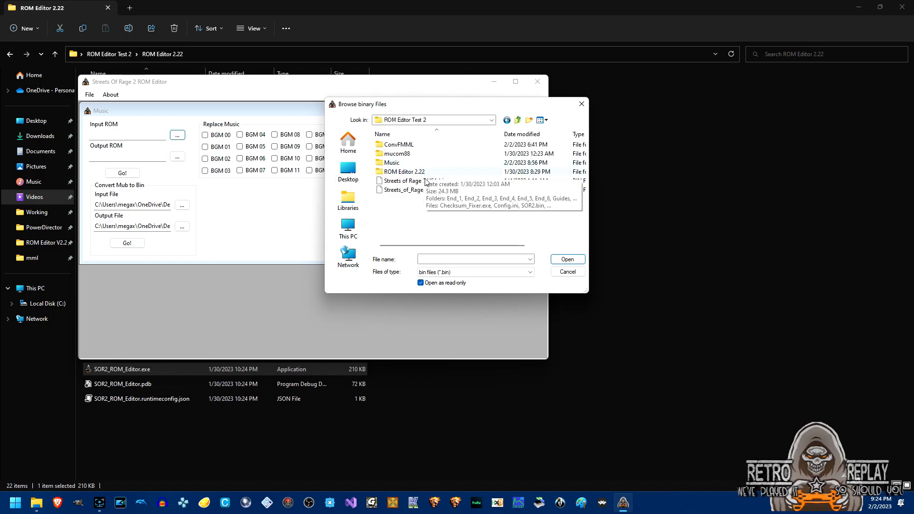
double_click(422, 183)
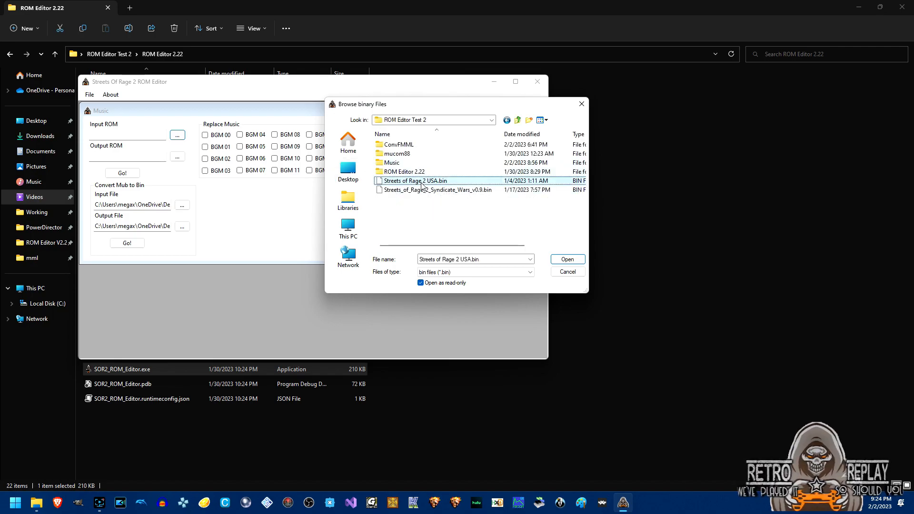
Name the output ROM 'ROM Editor Video.bin' and write the music replacement into it.
click(183, 159)
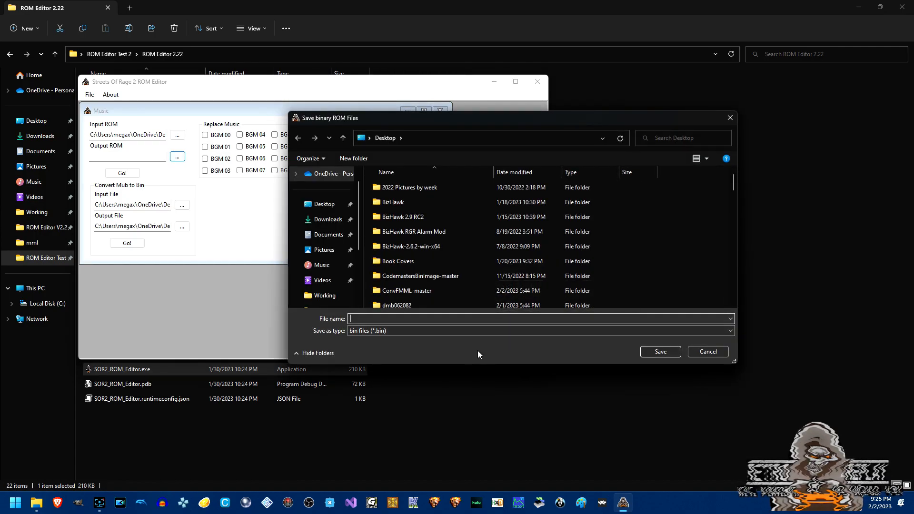
text(ROM Editor Vi)
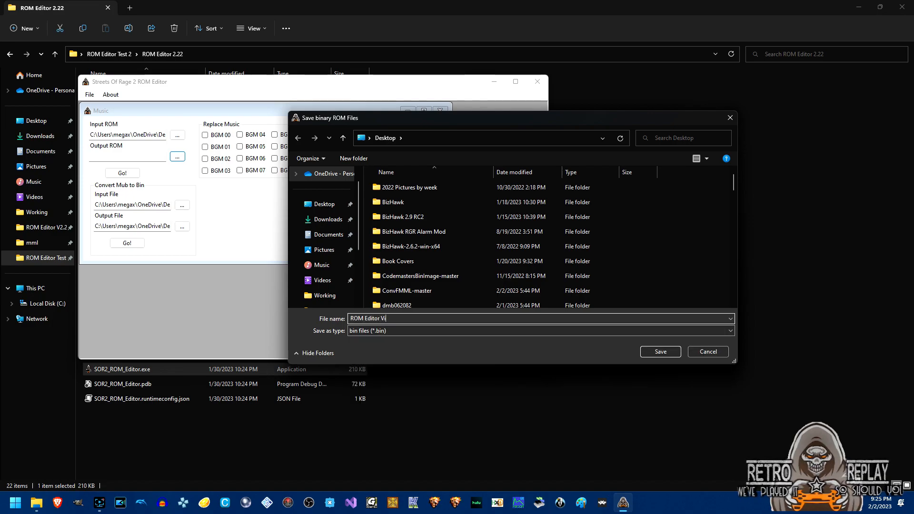
text(deo)
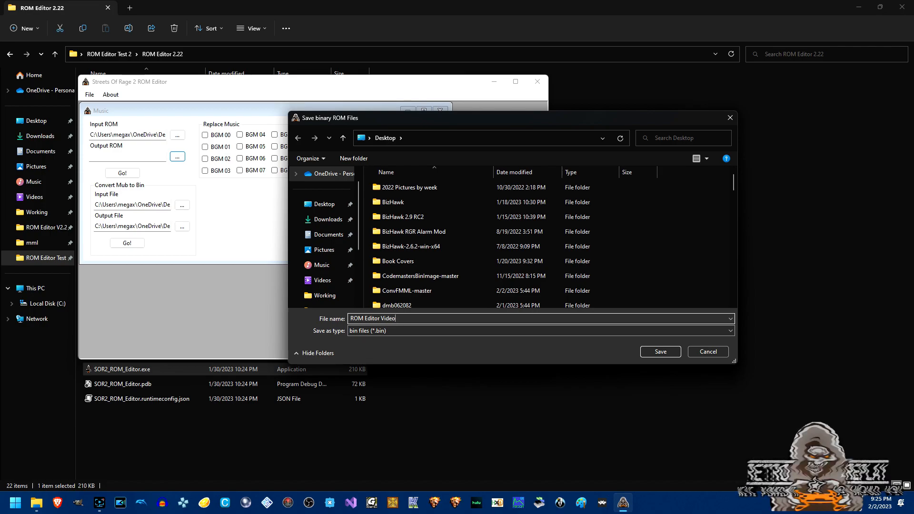
text(.bin)
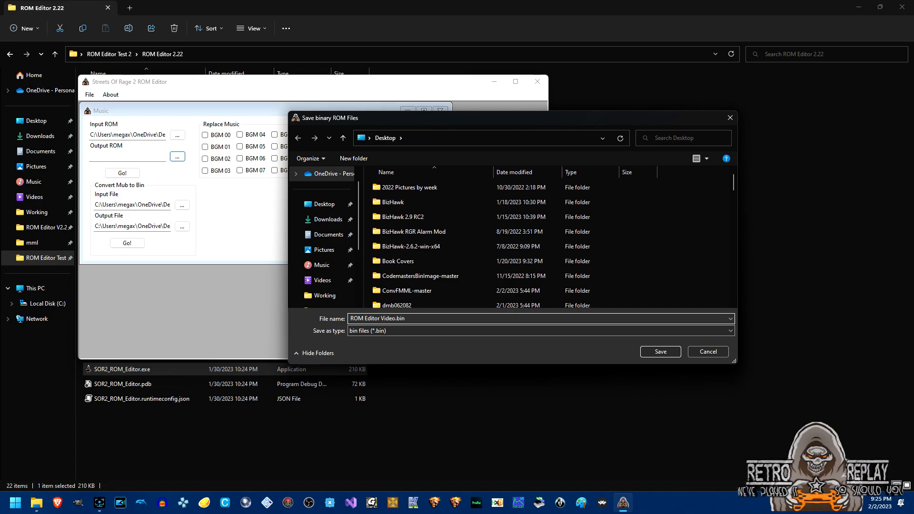
key(Return)
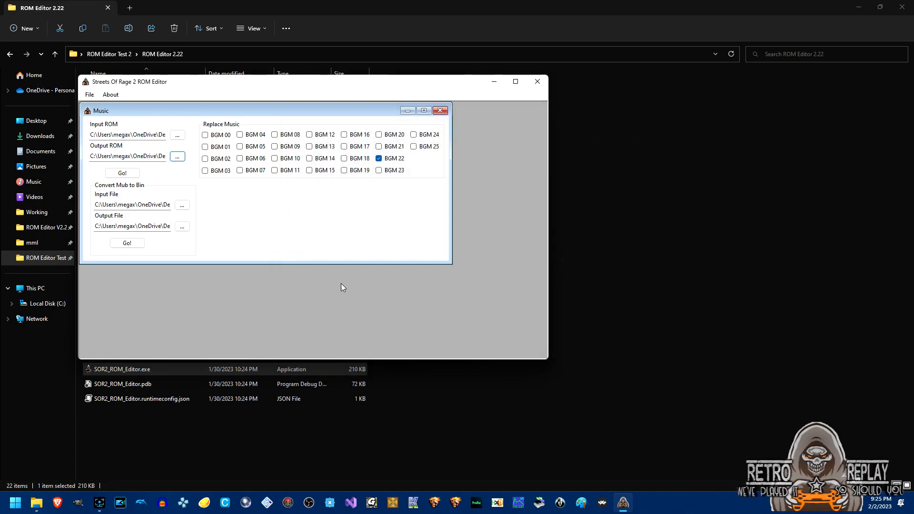
click(133, 176)
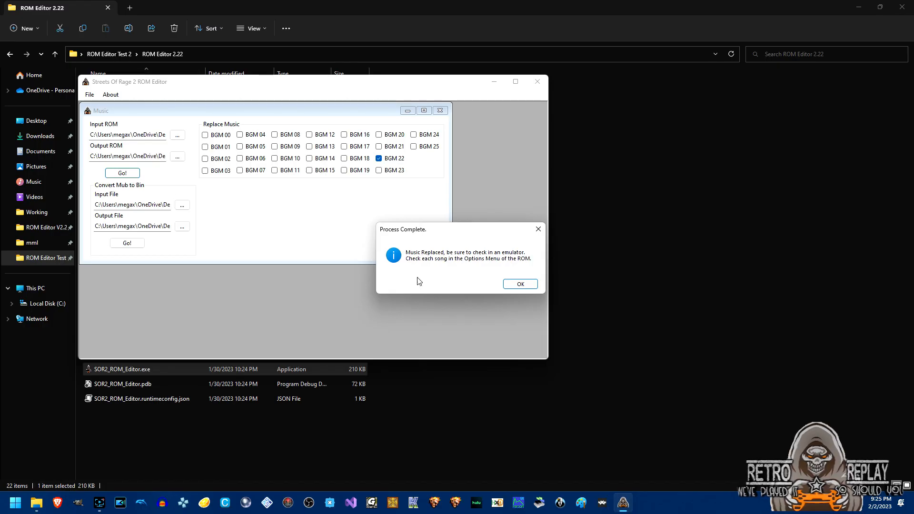
click(518, 288)
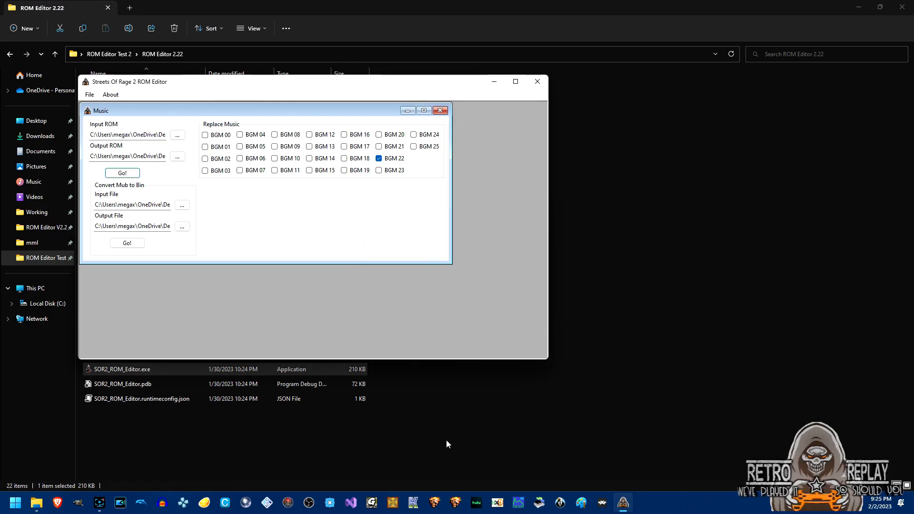
Load ROM Editor Video.bin from the Desktop into Kega Fusion as a Genesis ROM.
click(414, 502)
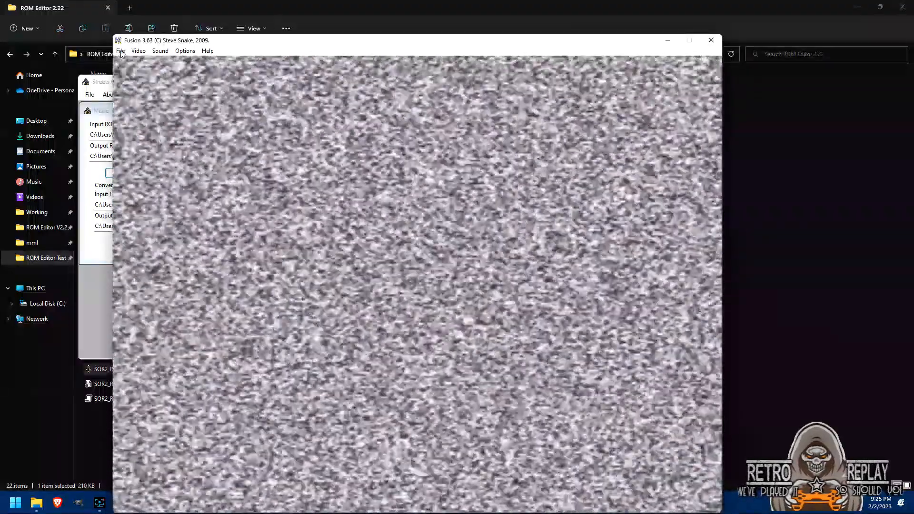
click(121, 52)
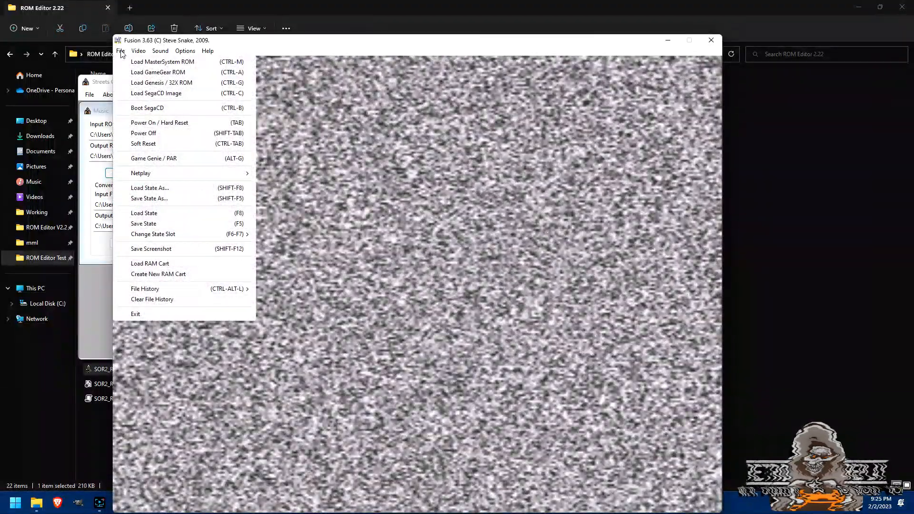
click(131, 82)
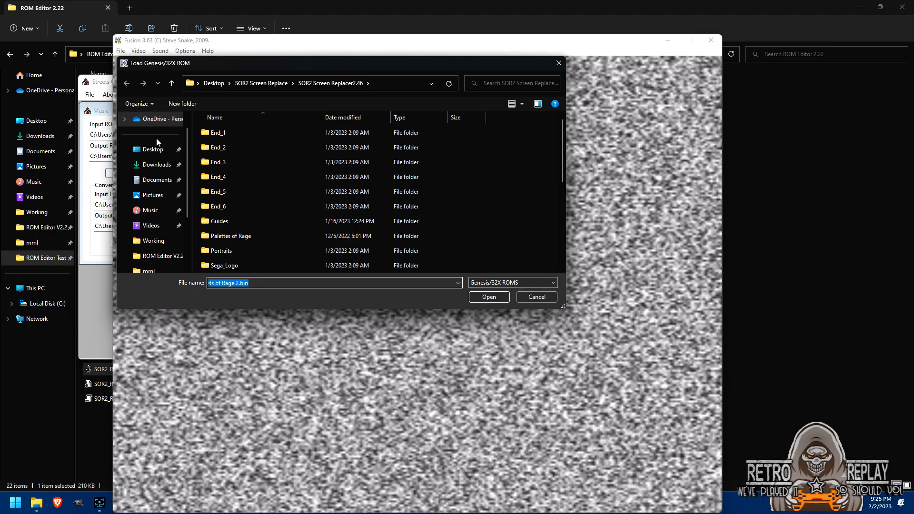
click(153, 150)
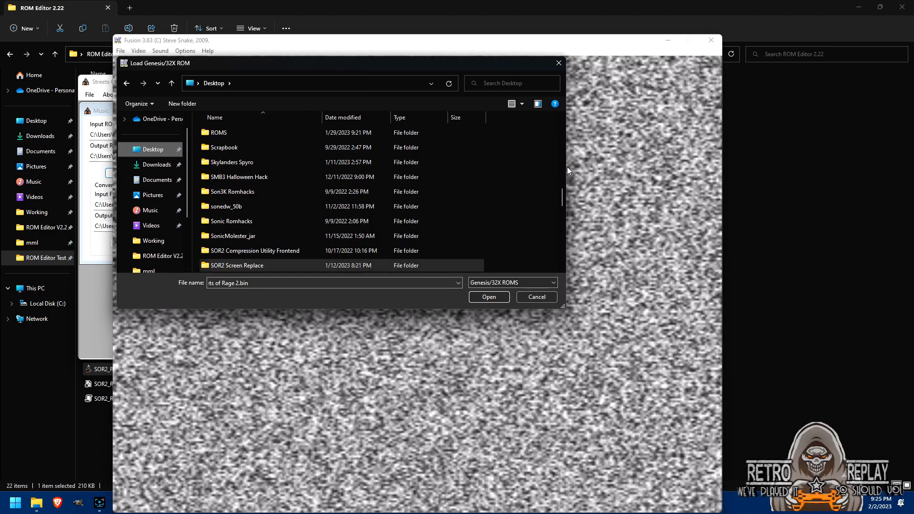
click(321, 283)
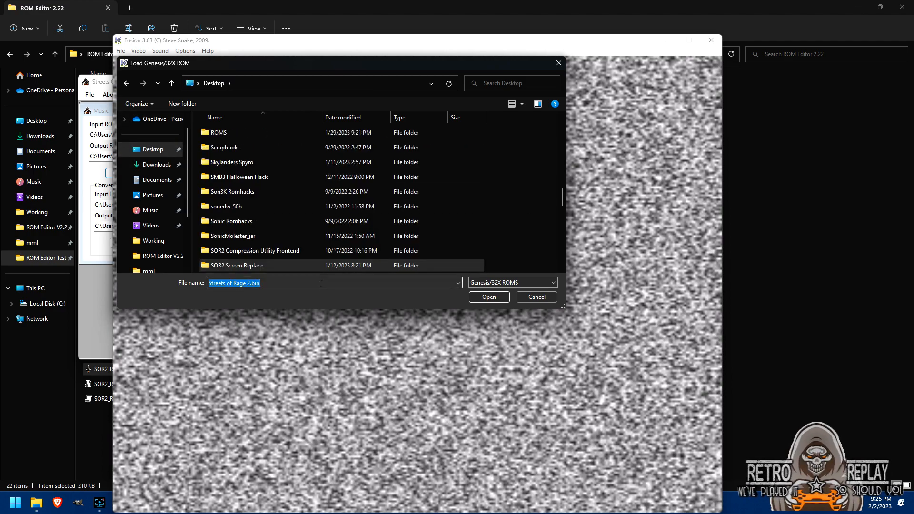
text(rom)
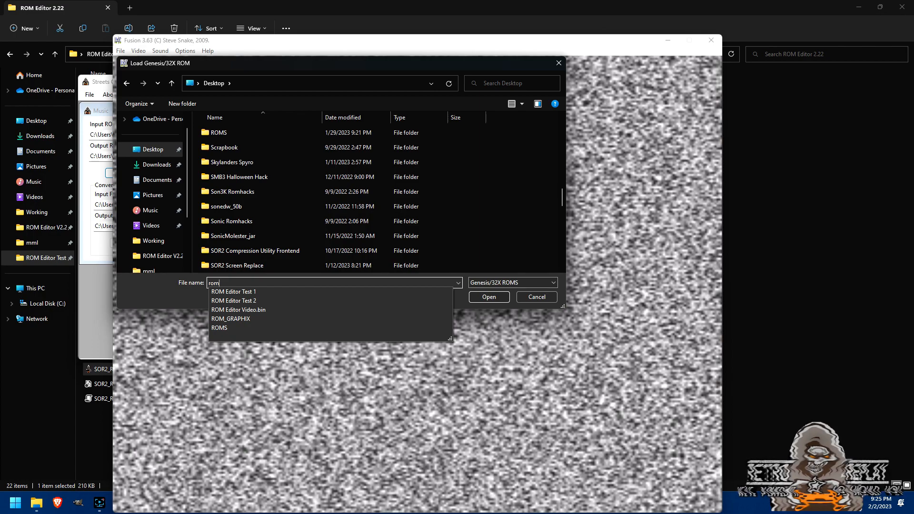
key(BackSpace)
key(BackSpace)
key(BackSpace)
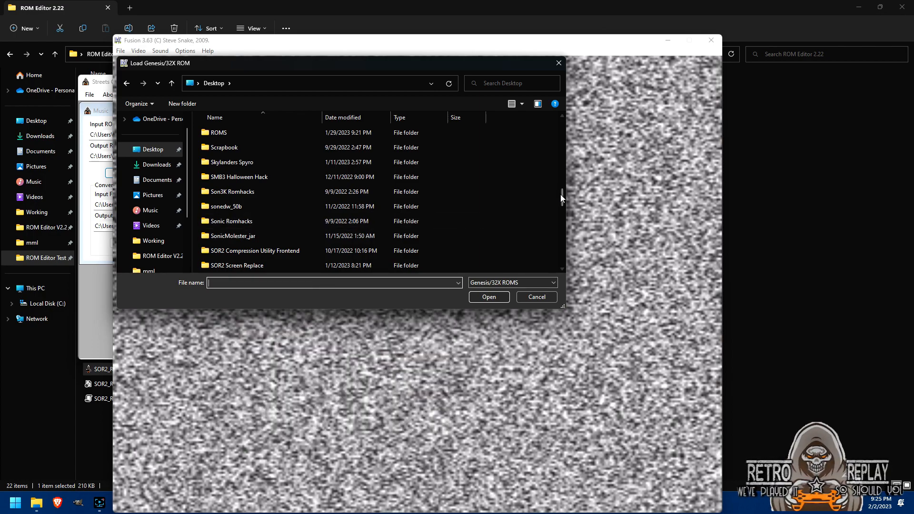
drag(561, 195, 561, 258)
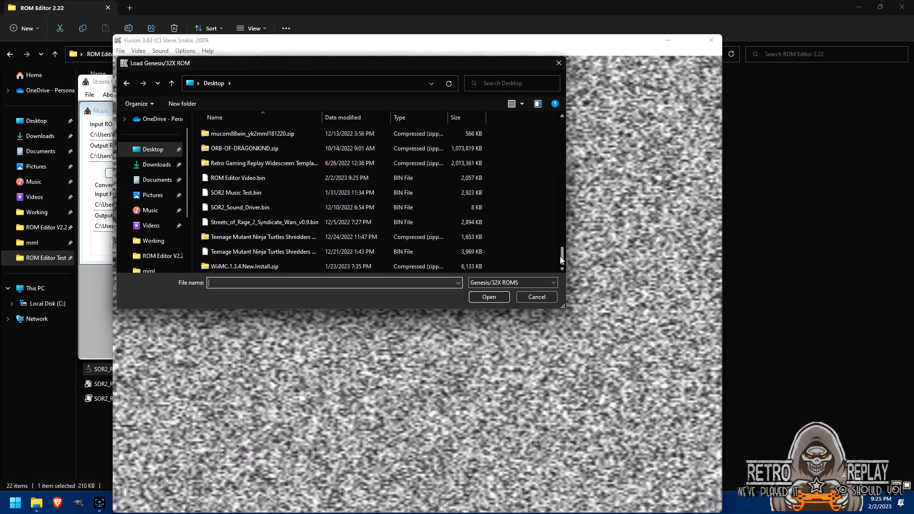
click(274, 177)
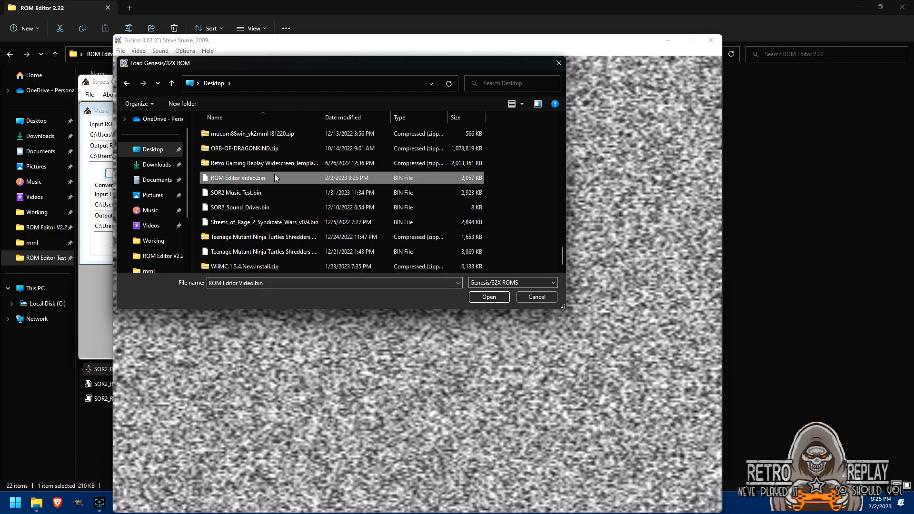
click(492, 295)
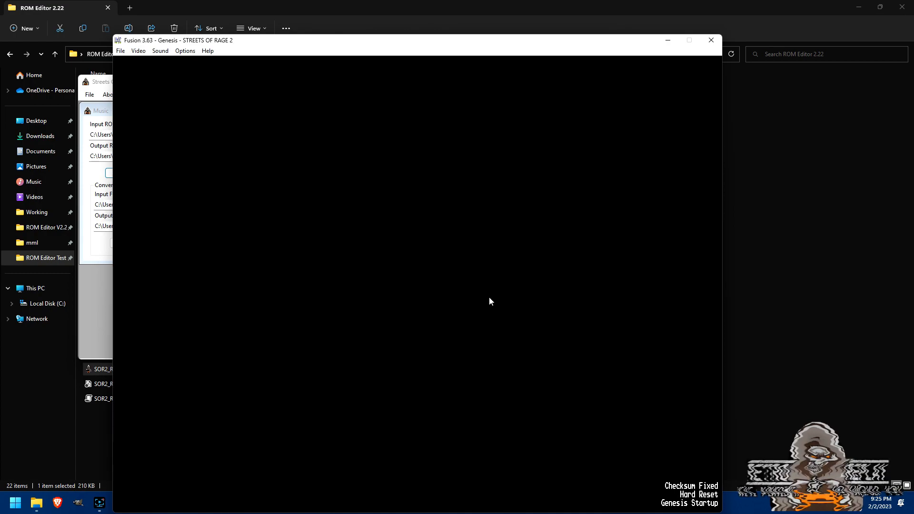
Skip the intro, enter OPTIONS from the main menu, and lower the BGM value toward 22.
key(Tab)
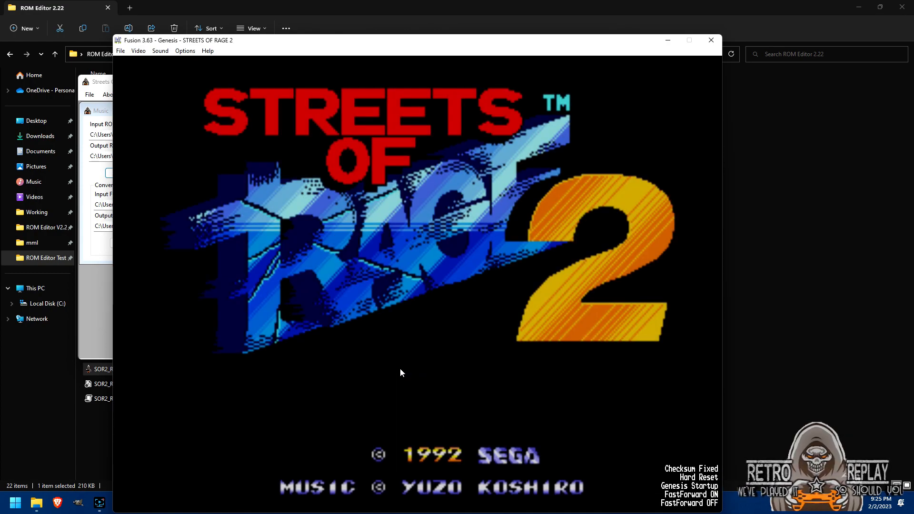
key(Return)
key(Up)
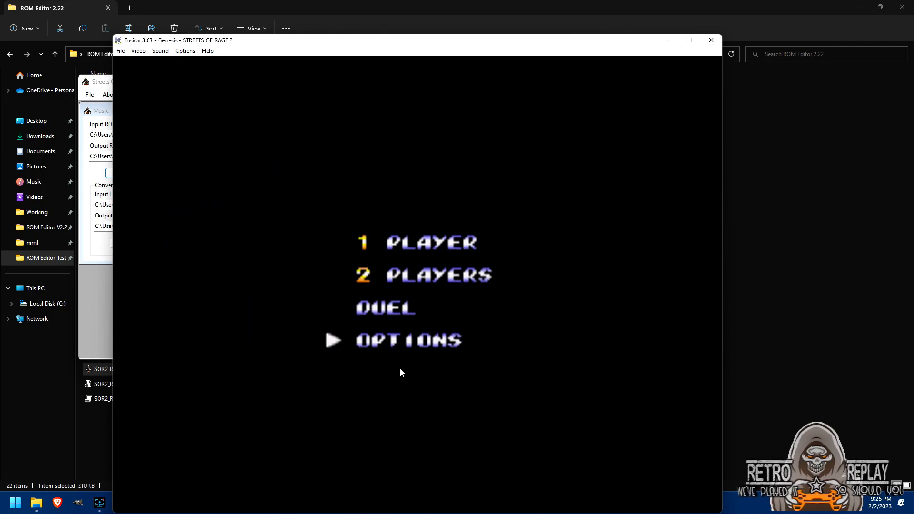
key(Return)
mouse_move(353, 41)
mouse_down()
mouse_move(655, 190)
mouse_move(600, 190)
mouse_move(360, 33)
mouse_up()
key(Down)
key(Down)
key(Left)
key(Left)
key(Left)
key(Left)
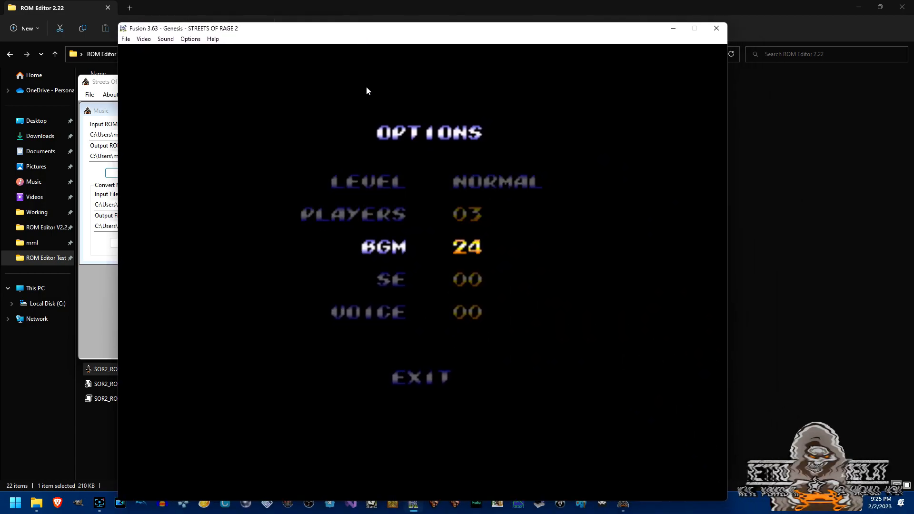
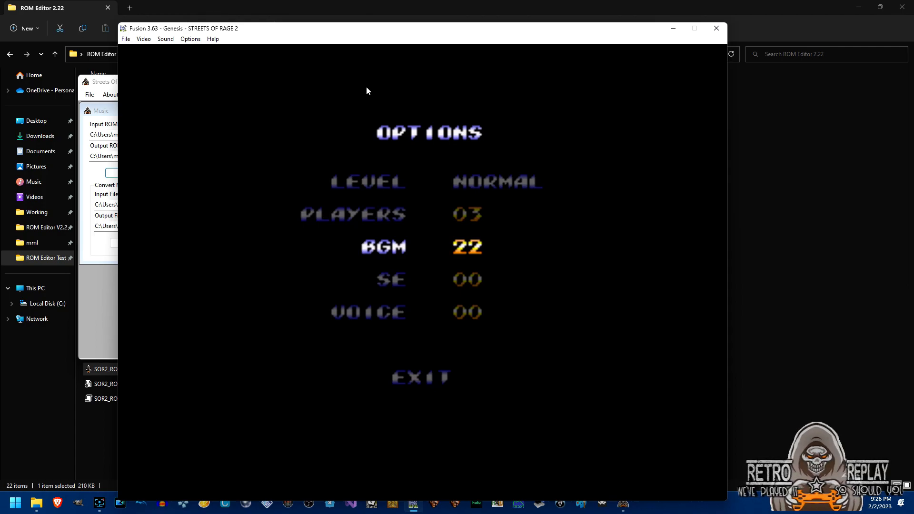
Close Kega Fusion after hearing BGM 22, then shut the ROM editor's Music window.
click(718, 29)
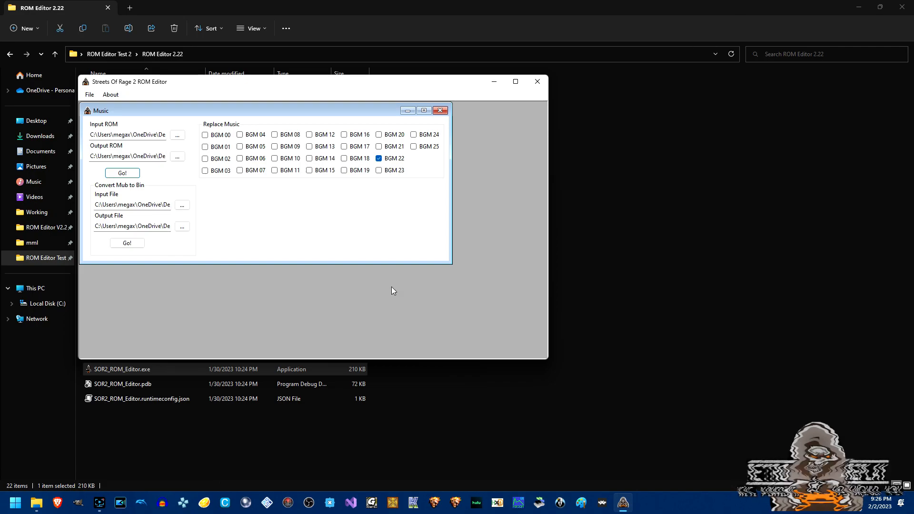
click(440, 110)
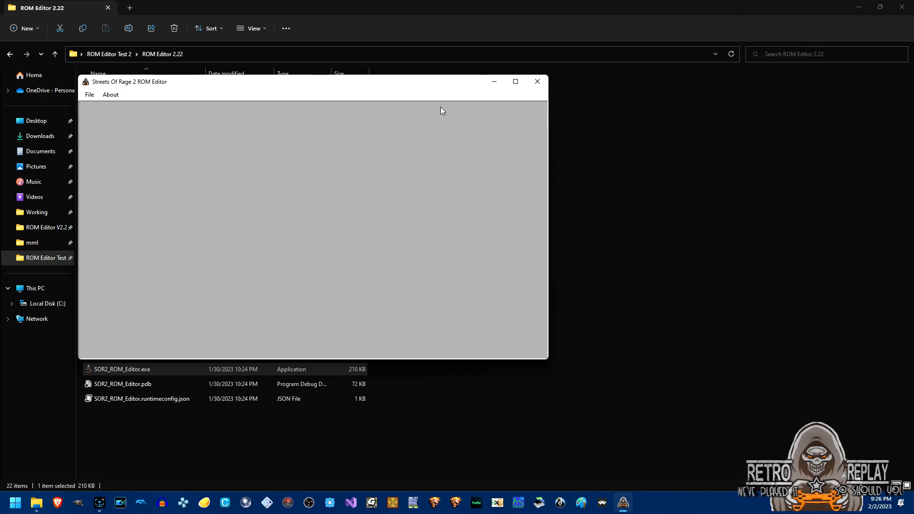
Relaunch the ROM editor with ROM Editor 2.22\Guides\SOR2_Syndicate Wars 0.9.ini as its config.
click(537, 81)
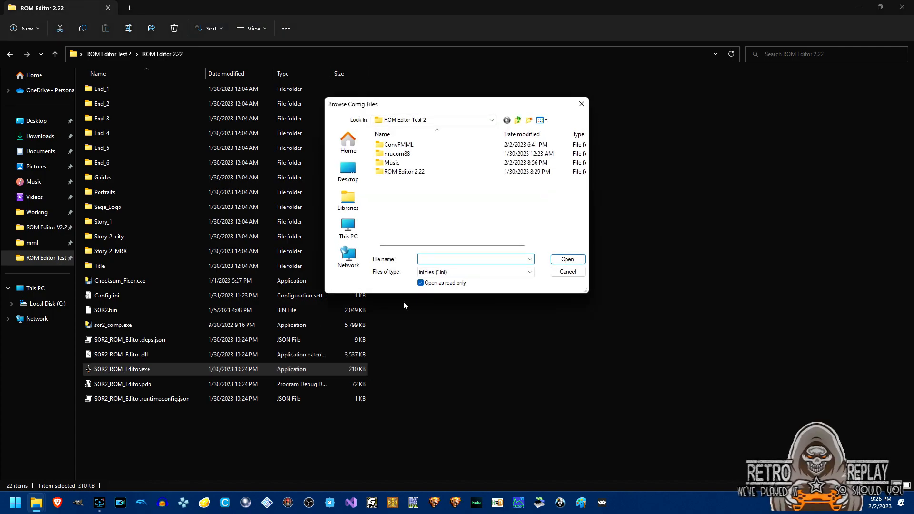
double_click(417, 172)
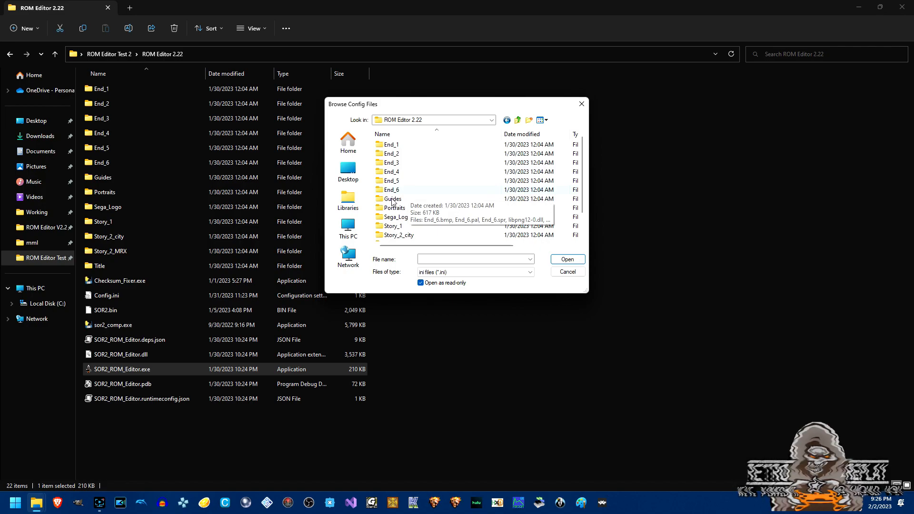
double_click(393, 199)
double_click(411, 153)
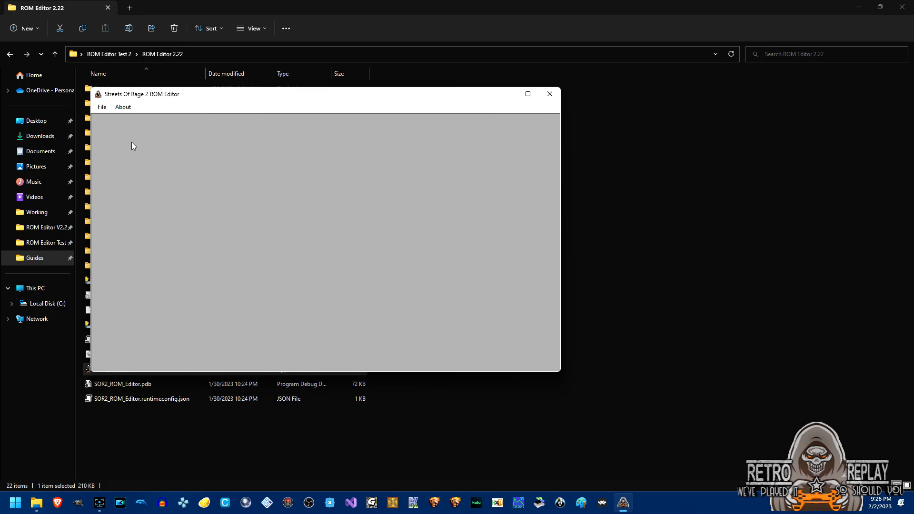
click(104, 107)
In the Music tool, set the input ROM to the ROM in the ROM Editor Test 2 folder.
click(119, 138)
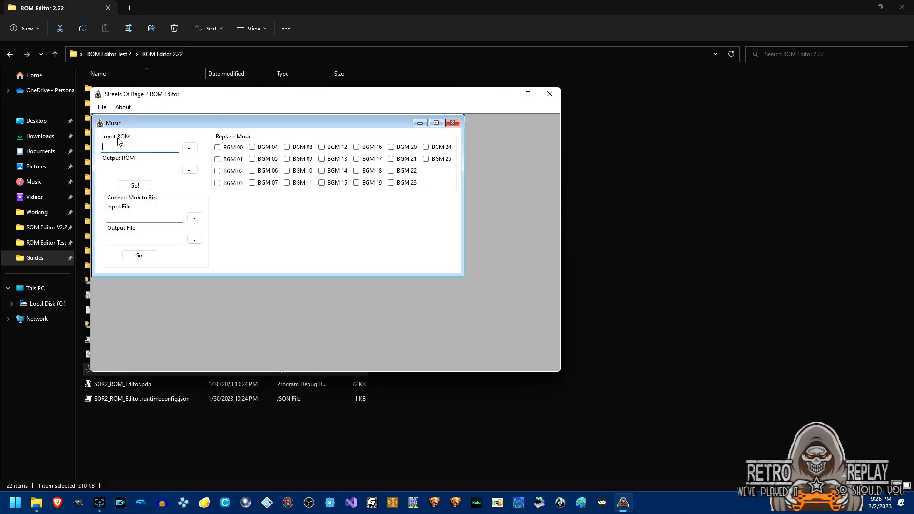
click(190, 148)
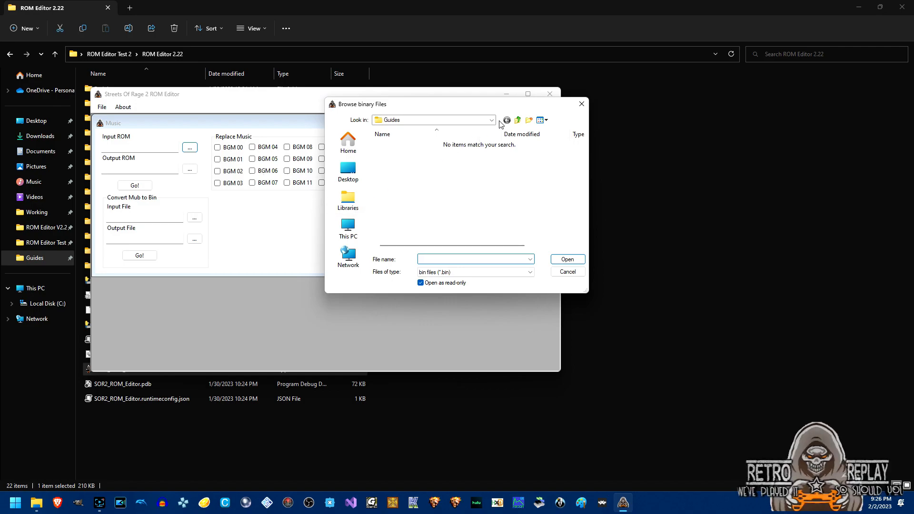
click(518, 121)
click(518, 121)
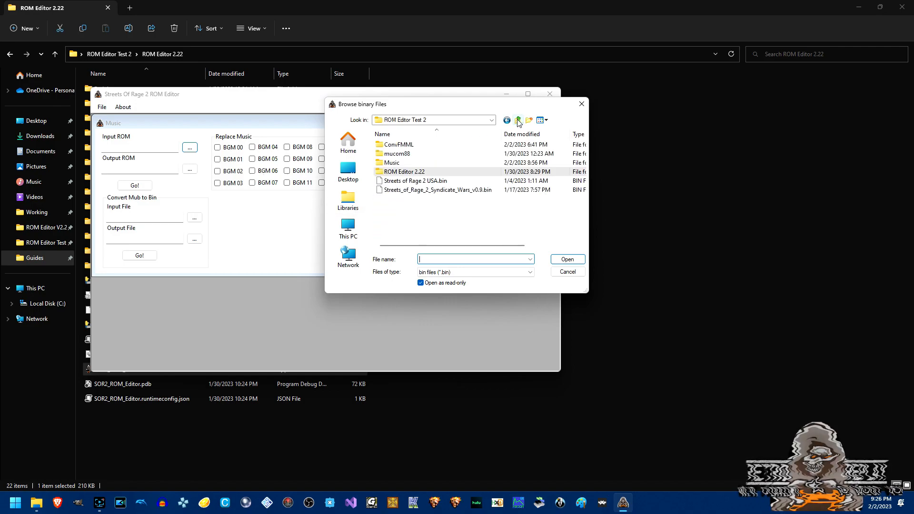
double_click(471, 188)
Set the output ROM to SW ROM Edit Music.bin on the Desktop.
click(190, 169)
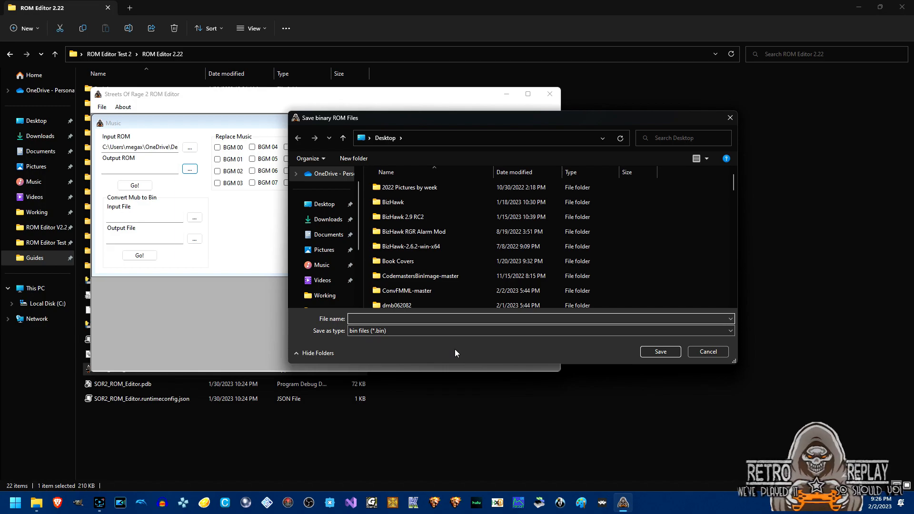
text(SW)
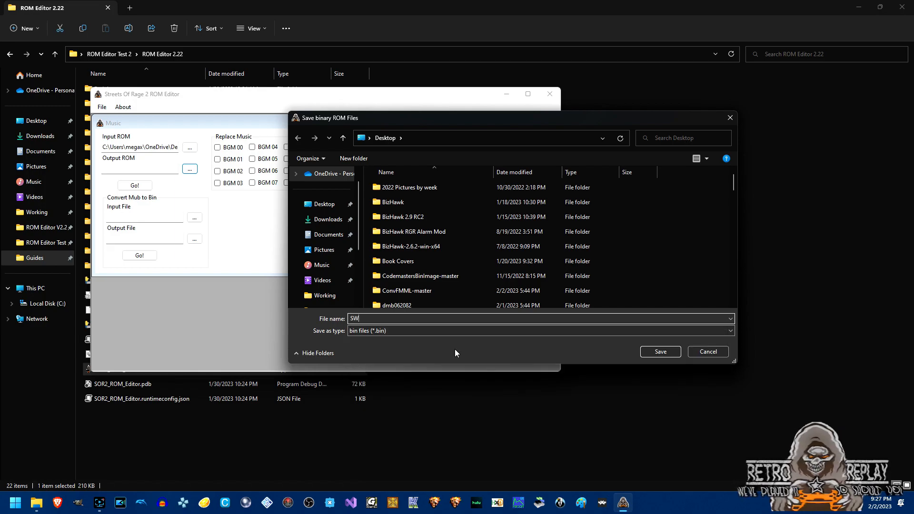
text( ROM Edit)
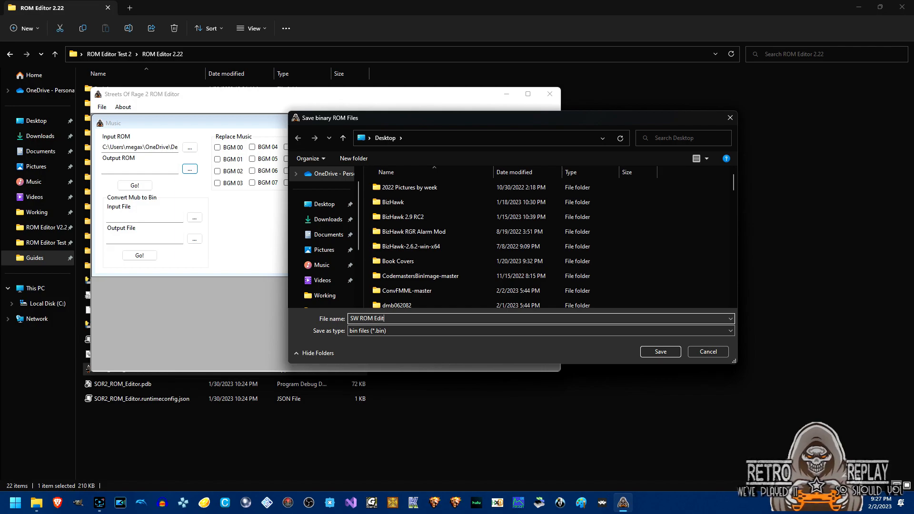
text( Music.bin)
key(Return)
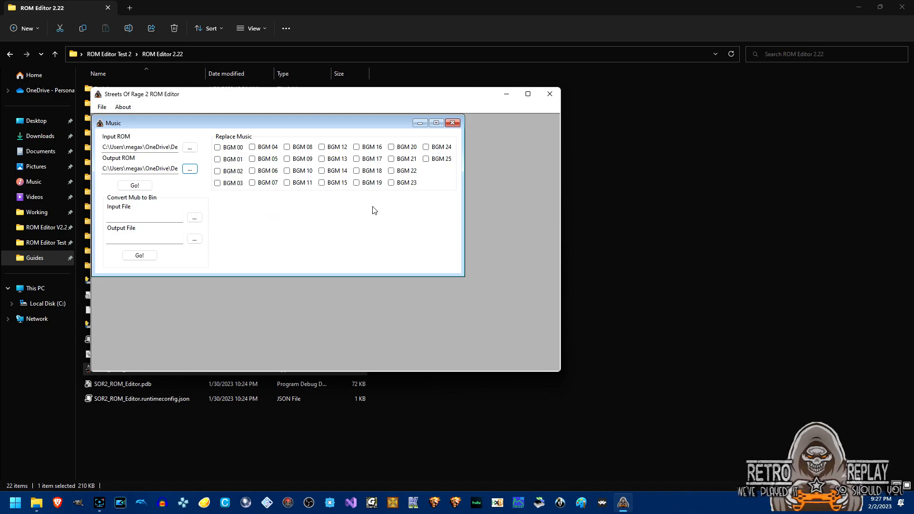
From Mub (SOR2)\Ready To Insert Into ROM, assign A Link To The Past Opening.bin to BGM 09 and mm2_Opening_Theme.bin to BGM 18.
click(287, 160)
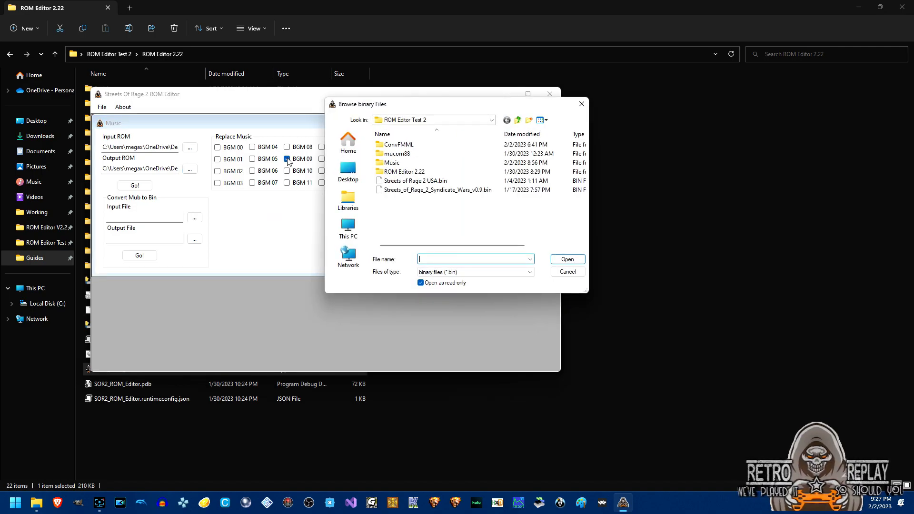
double_click(395, 163)
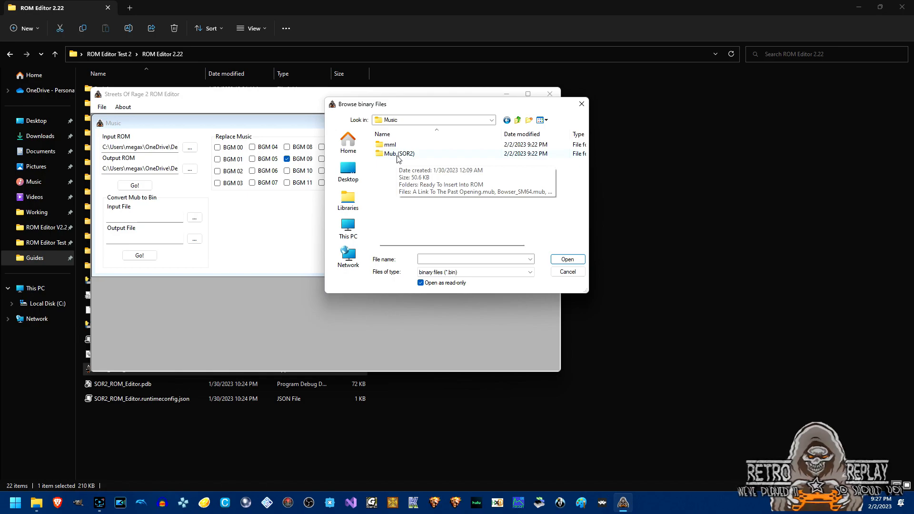
double_click(398, 154)
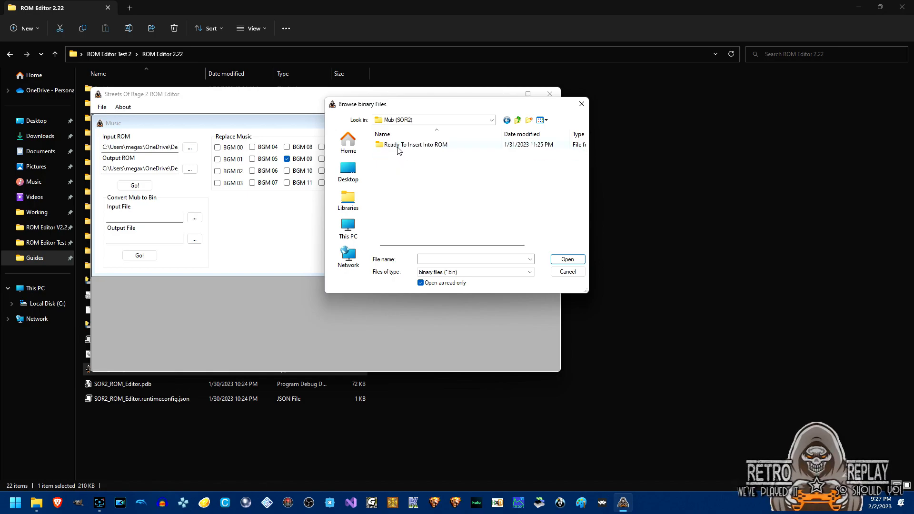
double_click(398, 147)
double_click(410, 145)
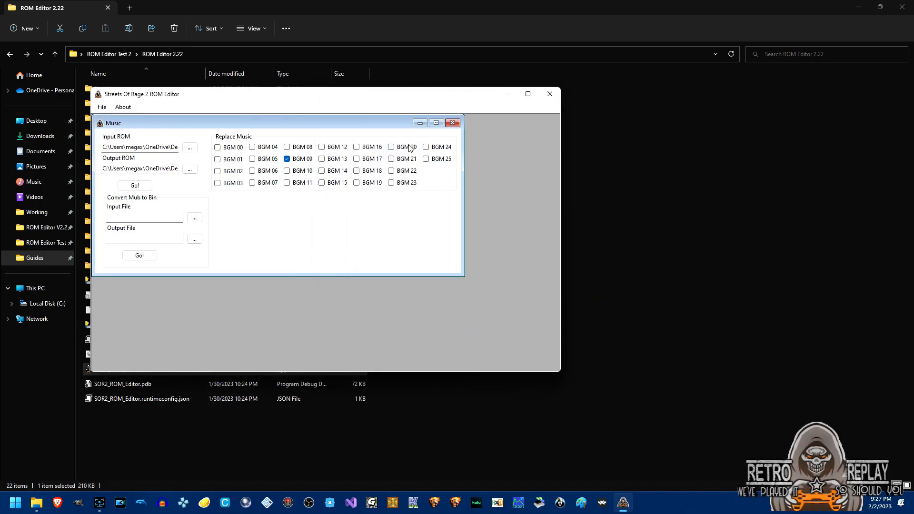
click(357, 170)
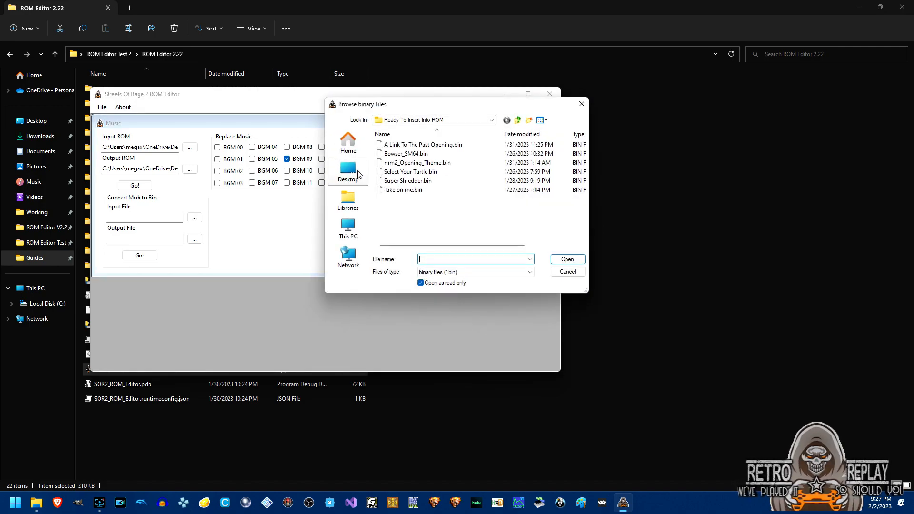
click(394, 154)
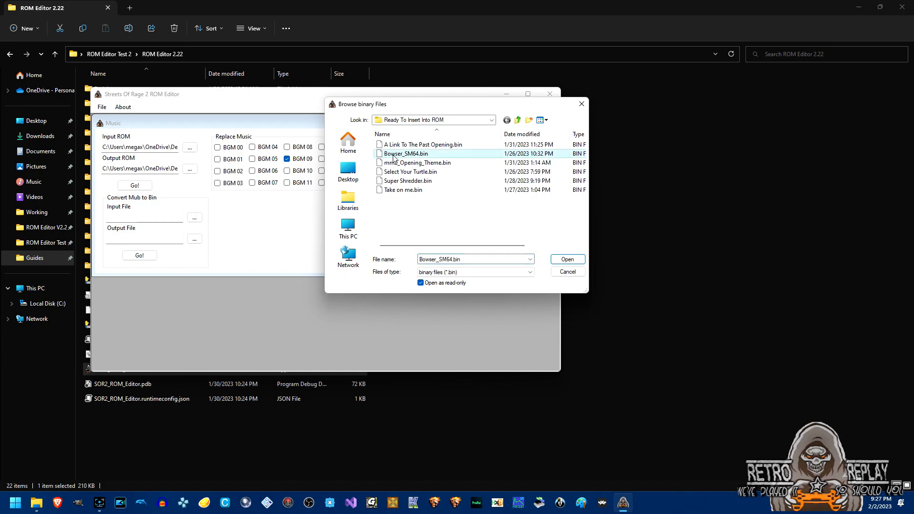
double_click(394, 163)
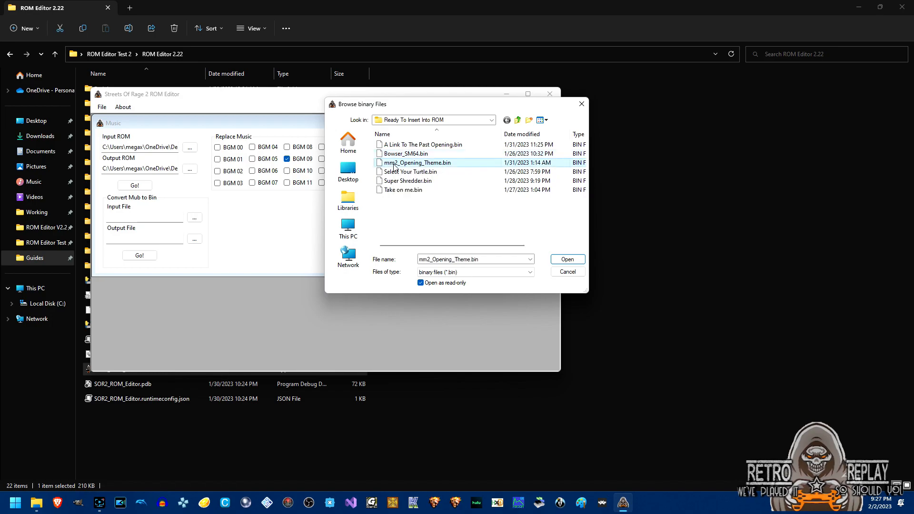
Assign Select Your Turtle.bin to BGM 20, Super Shredder.bin to 07, Take on me.bin to 01, and write the ROM.
click(392, 149)
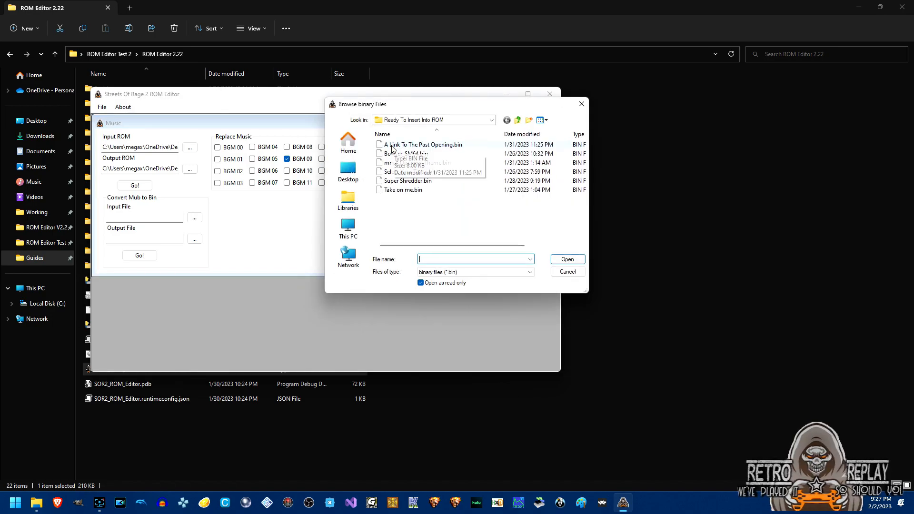
double_click(386, 174)
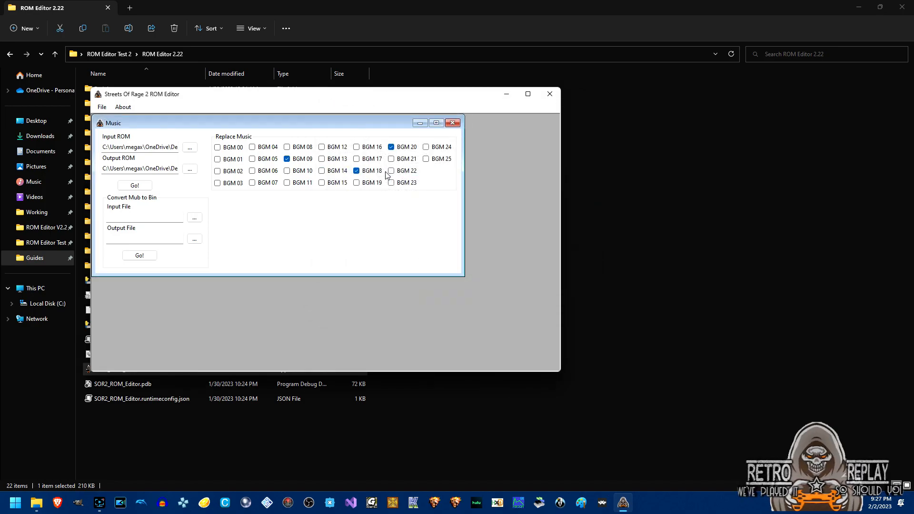
click(252, 183)
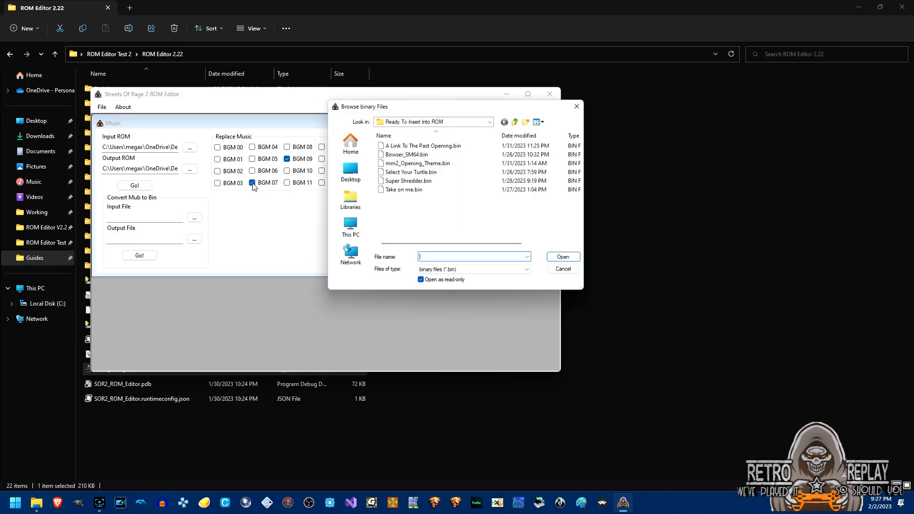
double_click(393, 182)
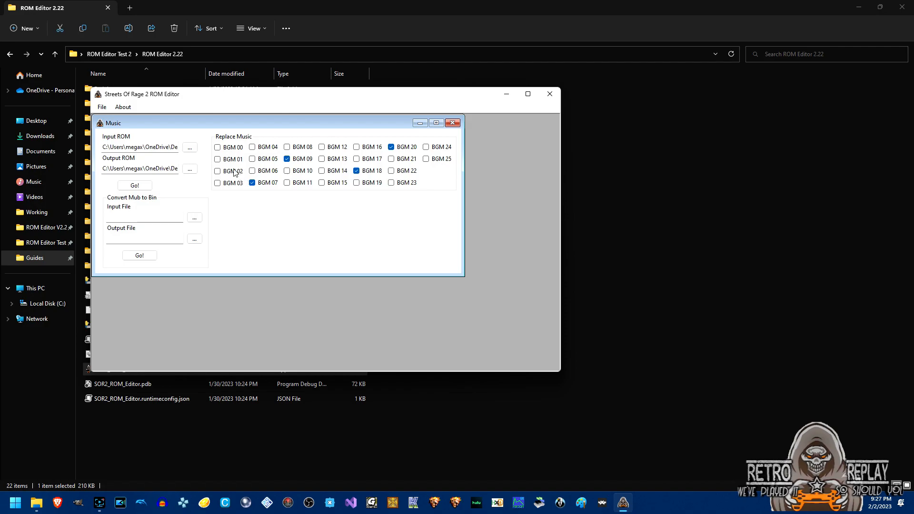
click(217, 159)
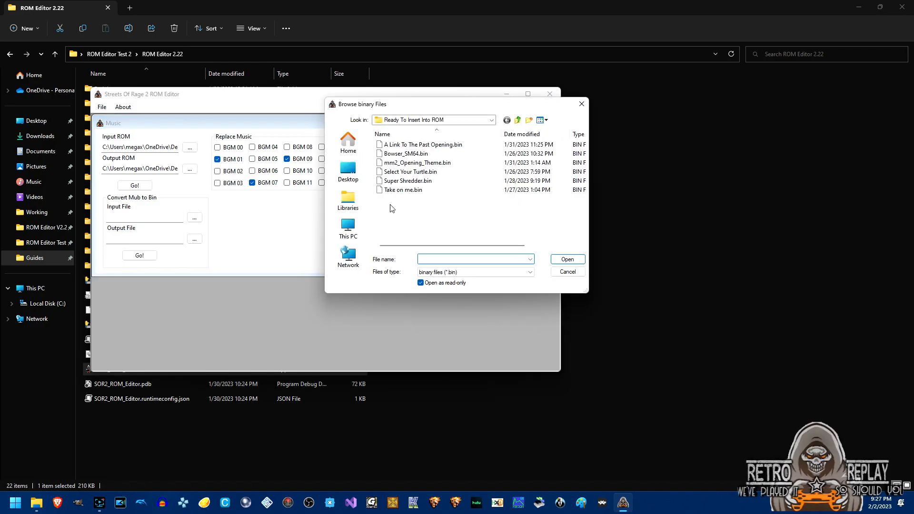
double_click(407, 190)
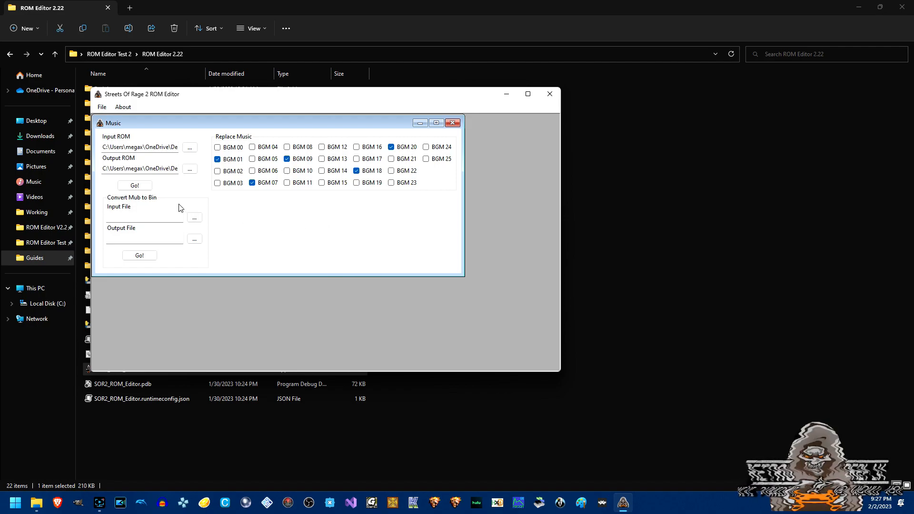
click(145, 189)
click(520, 284)
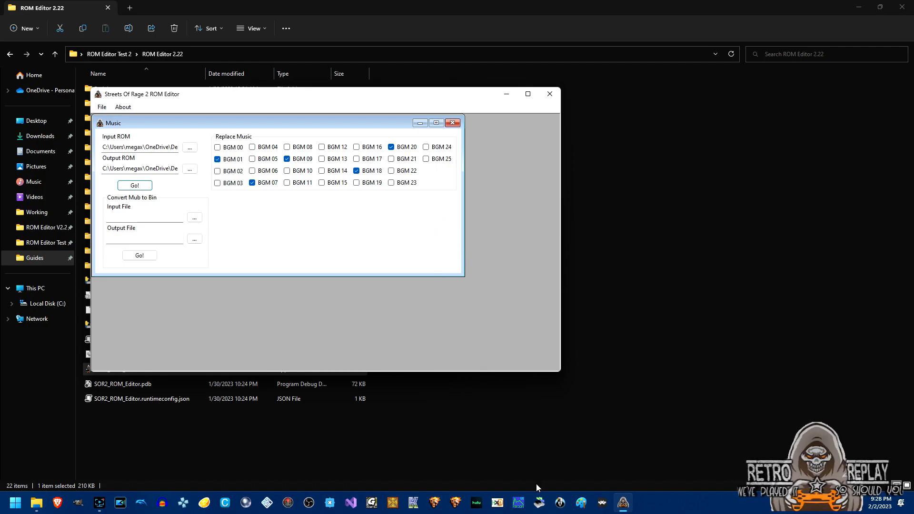
click(408, 506)
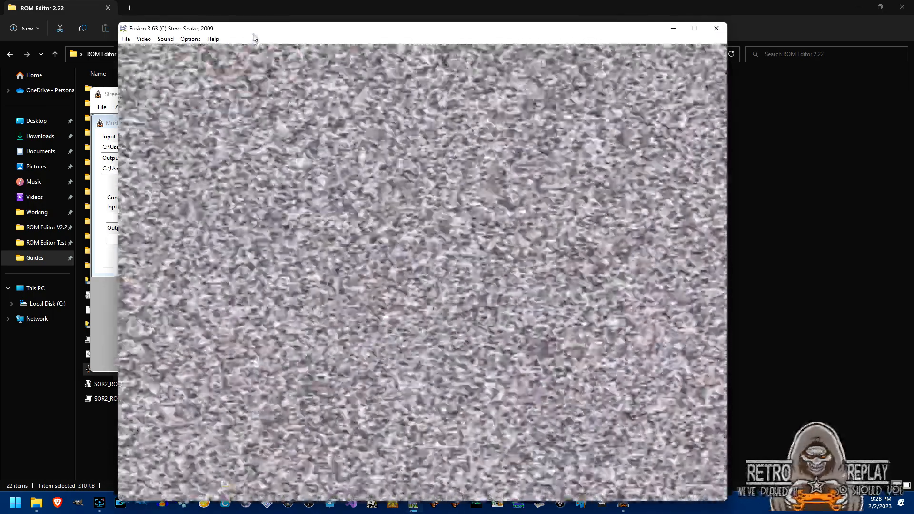
Load SW ROM Edit Music.bin into Kega Fusion as a Genesis ROM.
drag(255, 34, 401, 32)
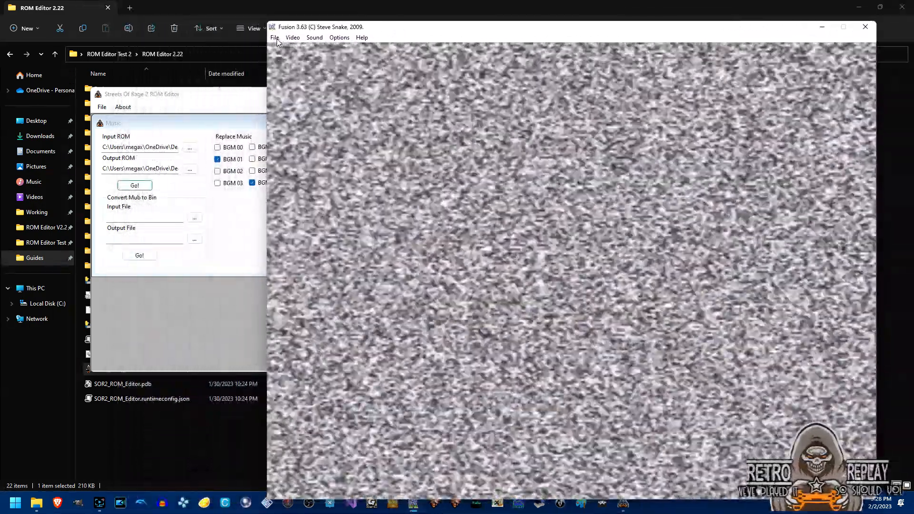
click(275, 37)
click(282, 68)
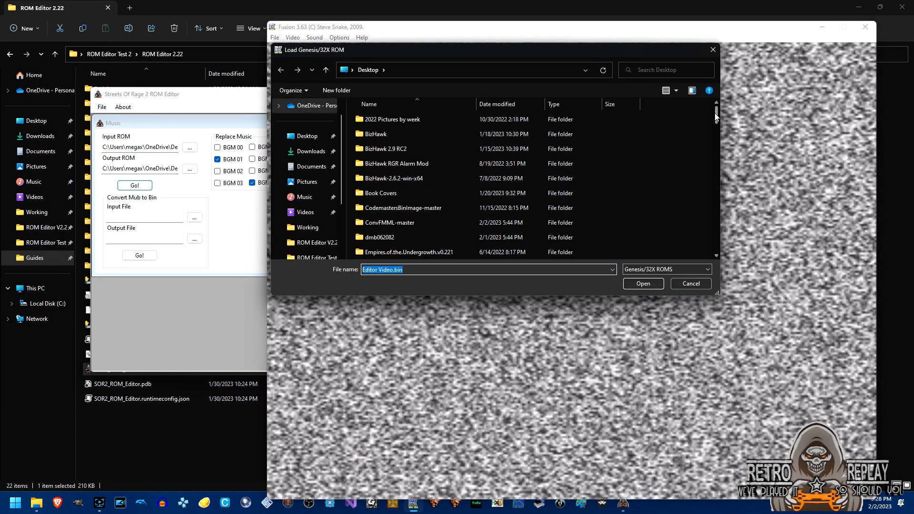
drag(718, 114, 716, 245)
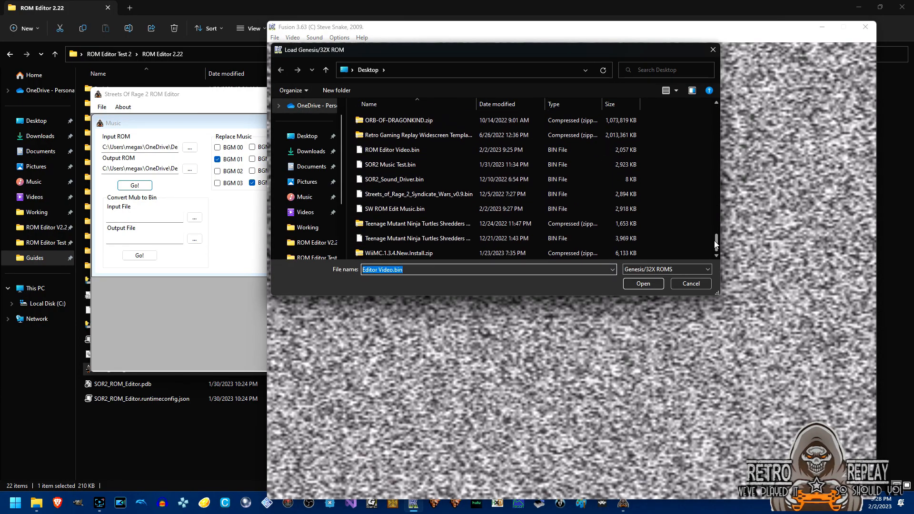
click(450, 210)
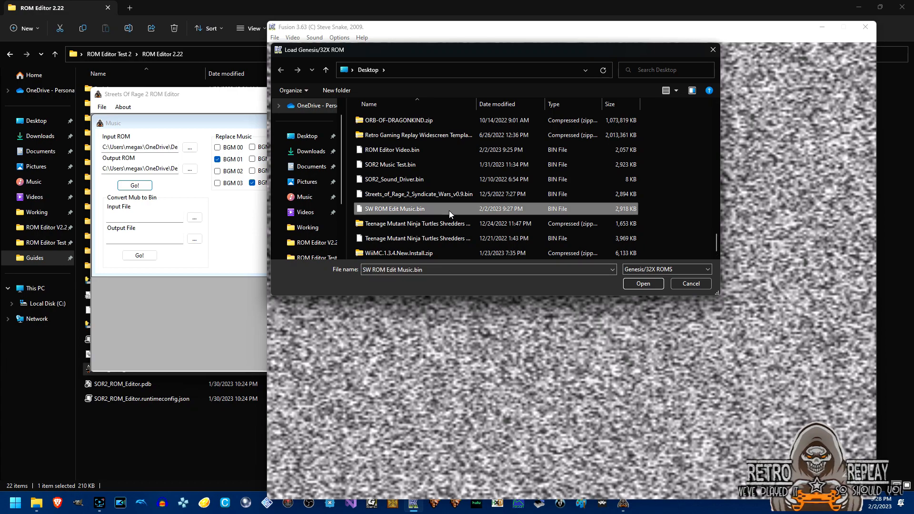
click(638, 284)
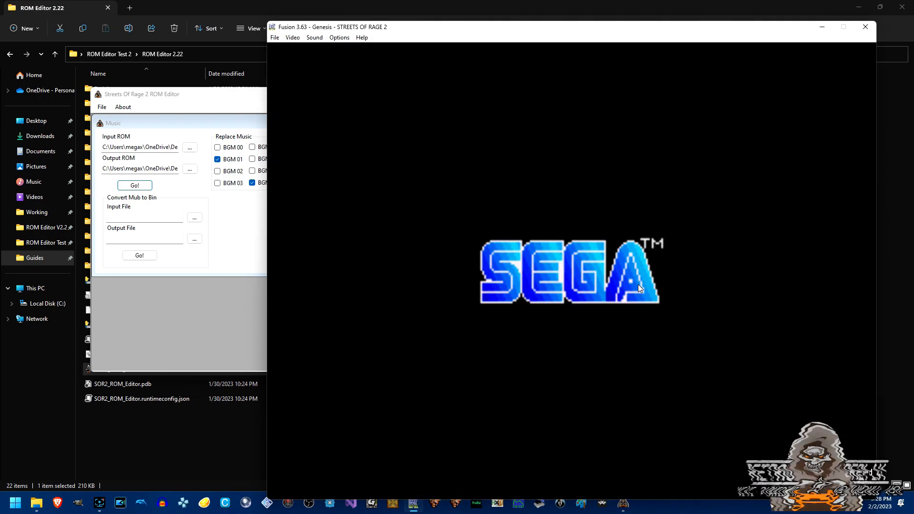
Skip the intro and title screen and select OPTIONS from the main menu.
key(Return)
key(Return)
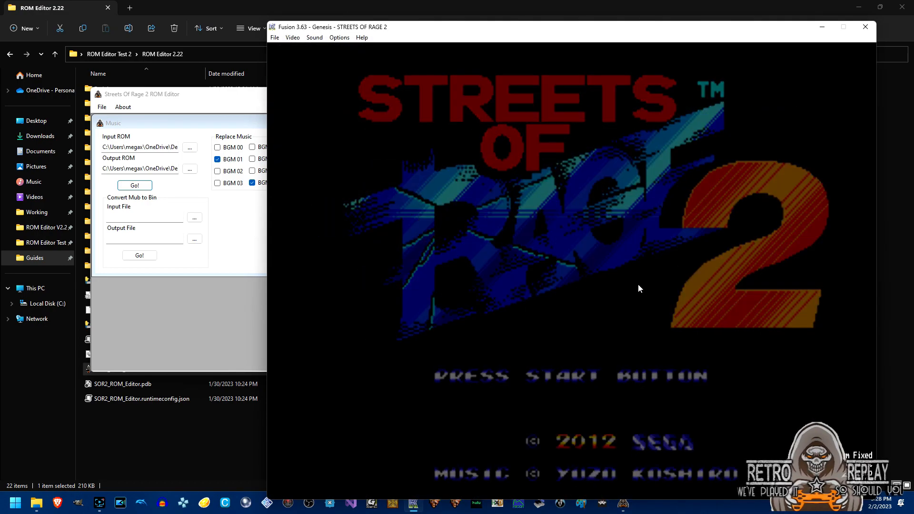
key(Down)
key(Down)
key(Down)
key(Return)
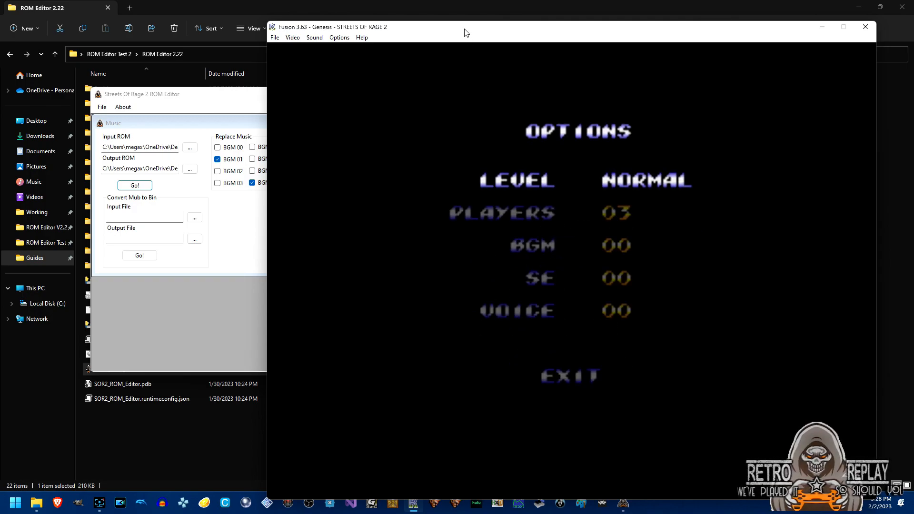
Play BGM tracks 01, 07 and 09 in turn on the Options sound test.
drag(466, 32, 540, 34)
key(Down)
key(Down)
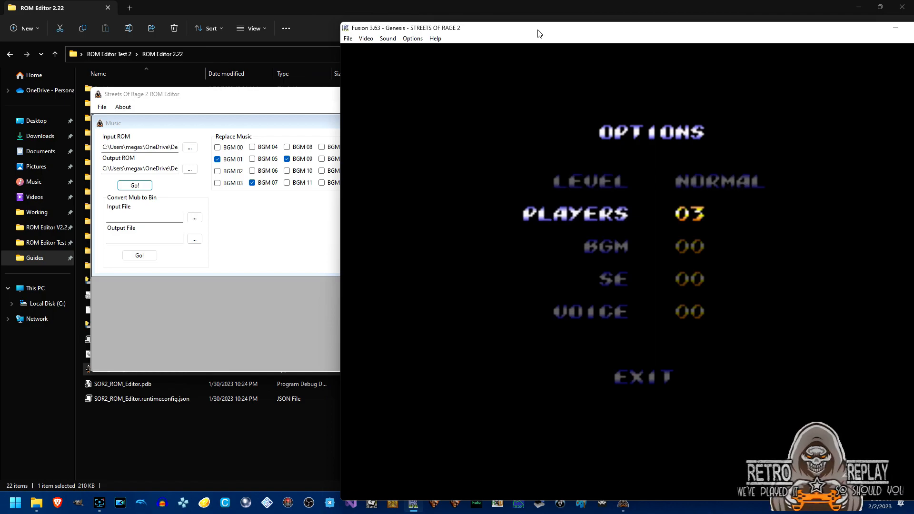
key(Right)
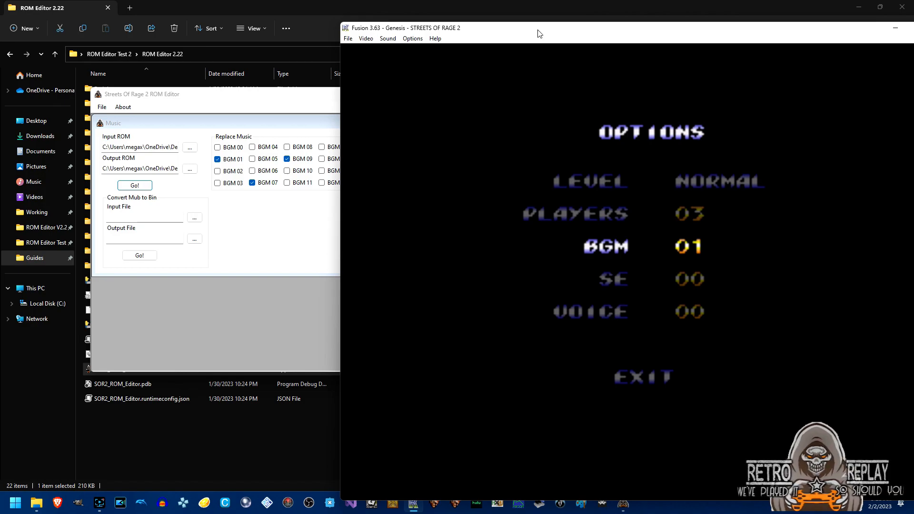
key(Down)
key(Up)
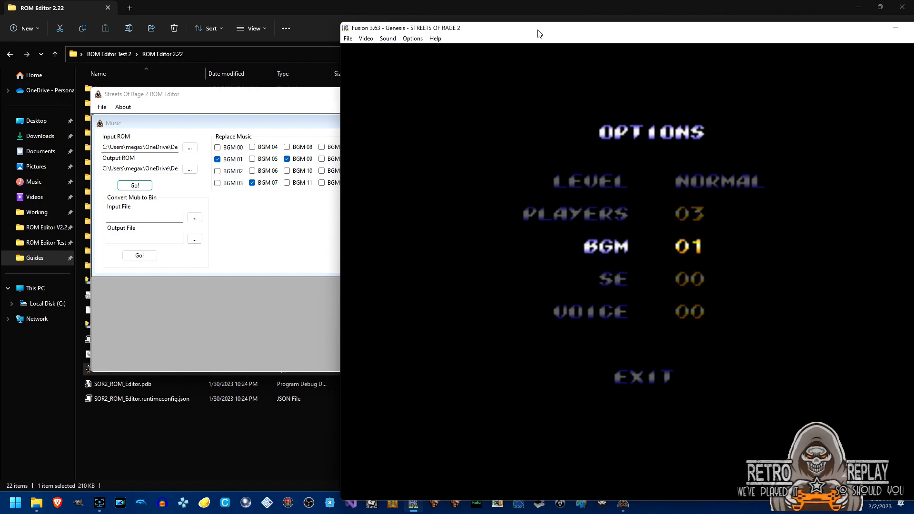
key(Right)
key(Right)
key(Right)
key(Right)
key(Right)
key(Right)
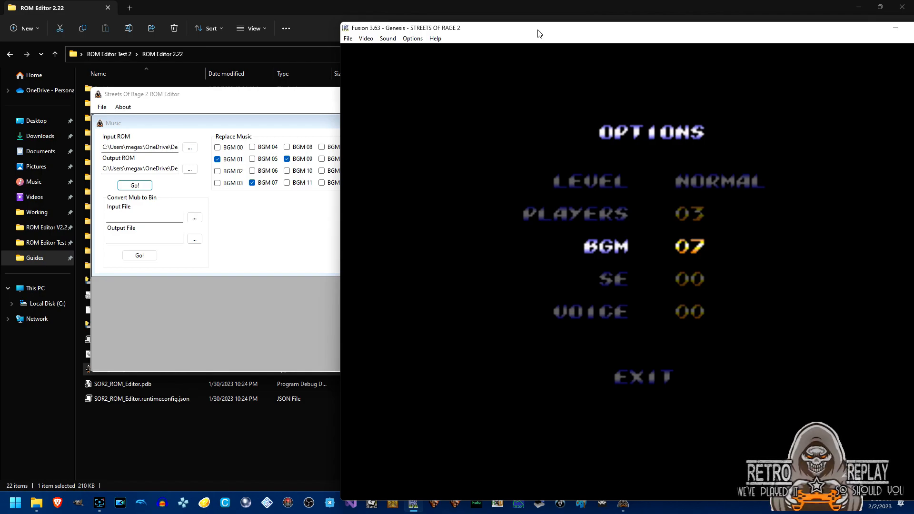
key(Down)
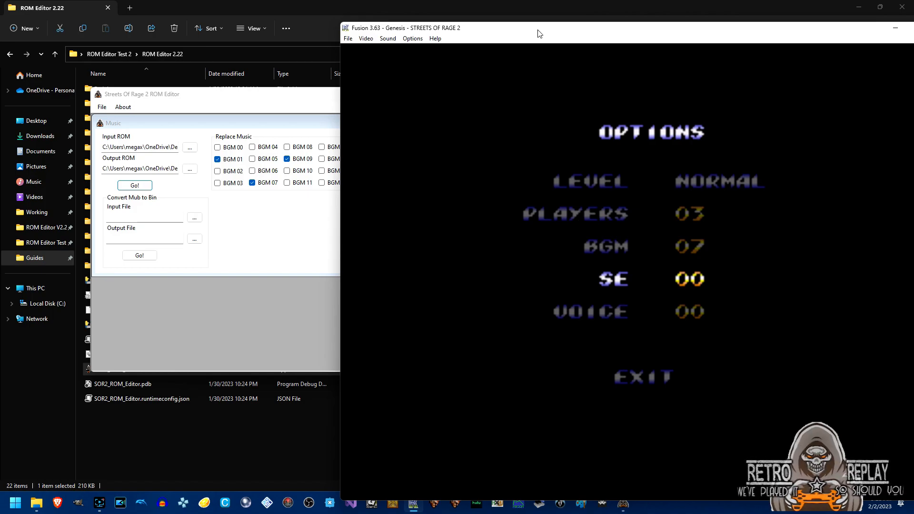
key(Up)
key(Right)
key(Right)
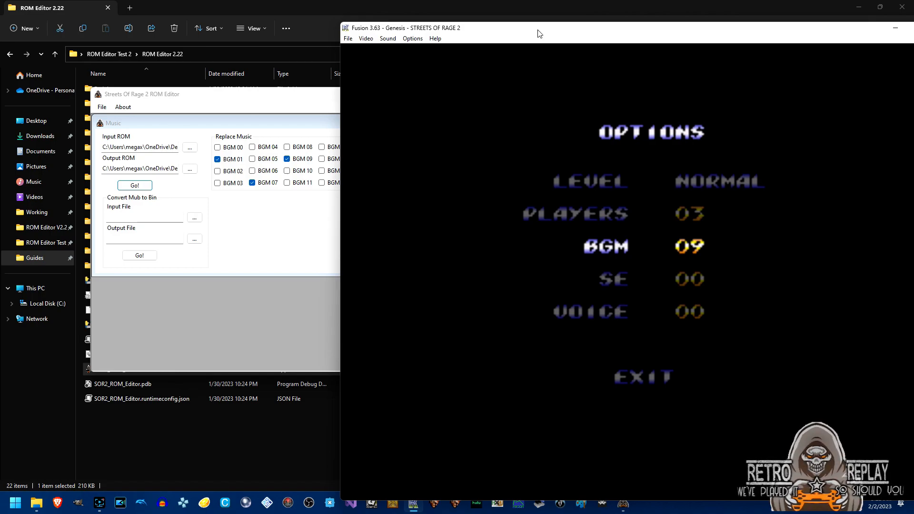
key(Down)
key(Up)
Raise BGM to 18 and listen to the replaced mm2_Opening_Theme track.
drag(565, 30, 425, 24)
key(Right)
key(Right)
key(Right)
key(Right)
key(Right)
key(Right)
key(Right)
key(Right)
key(Right)
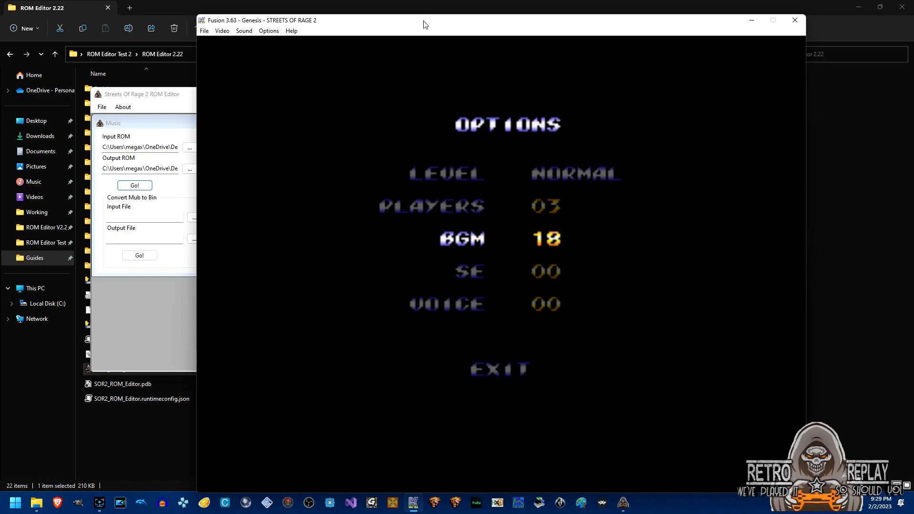
key(Down)
key(Up)
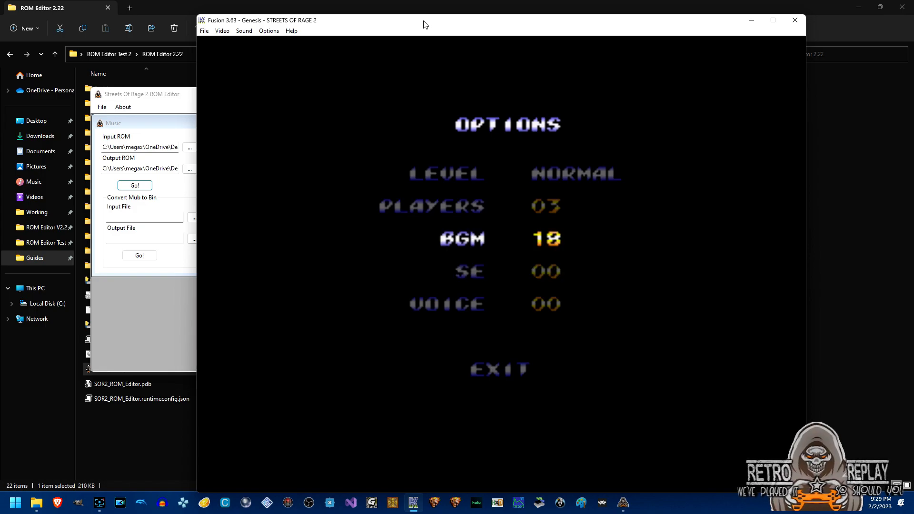
Play BGM 20, then cycle the track number past 25 round to 03 and play it.
drag(426, 27, 400, 7)
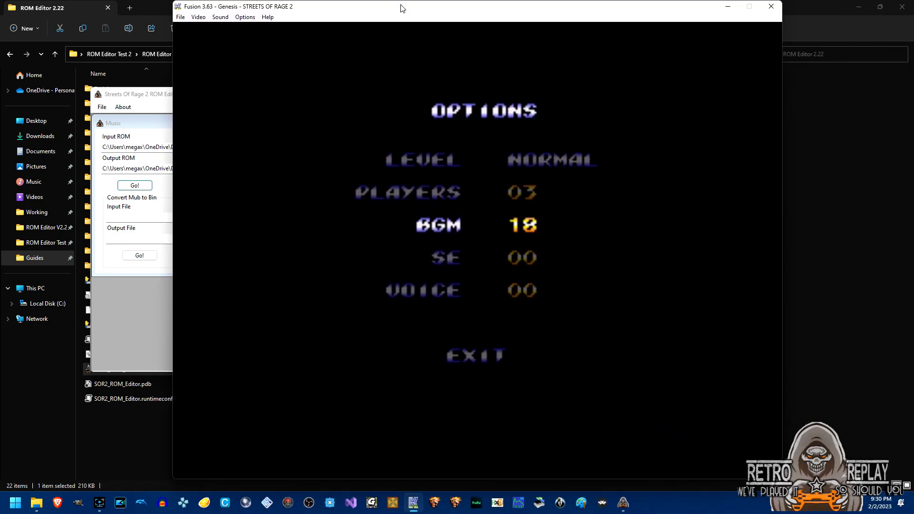
key(Right)
key(Right)
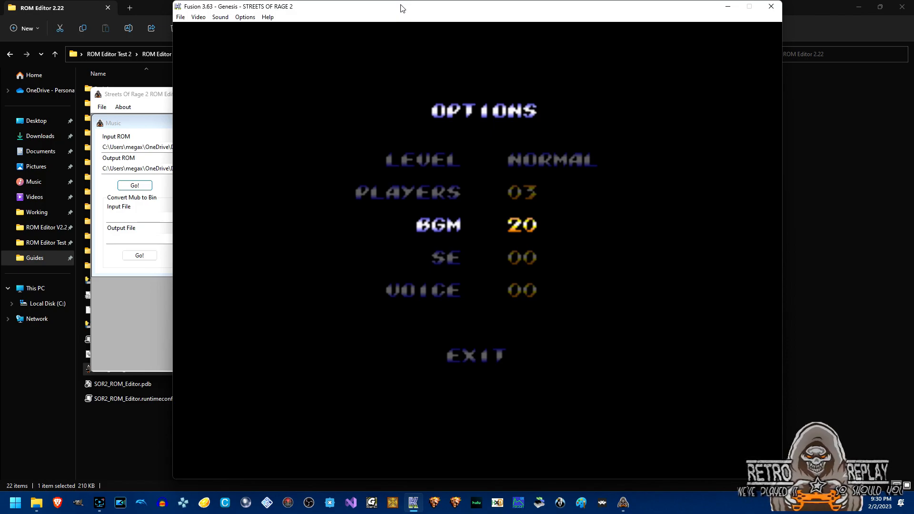
key(Down)
key(Up)
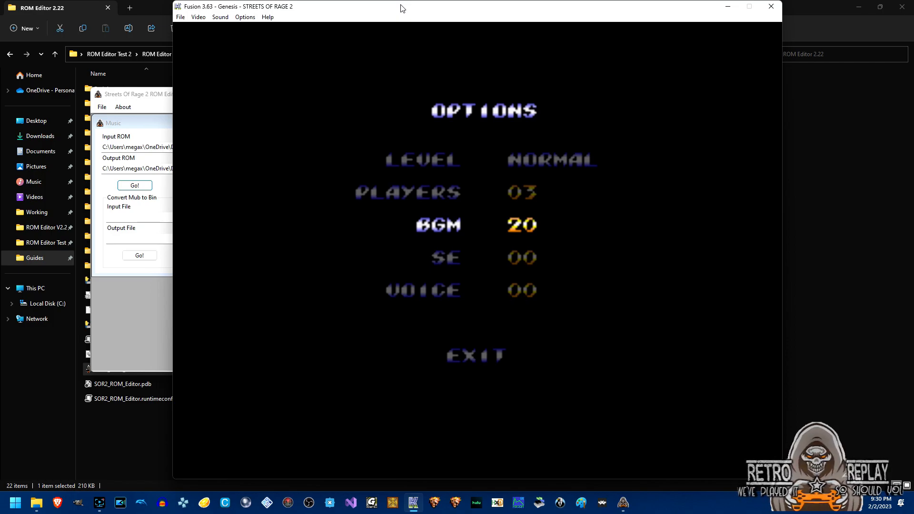
key(Right)
key(Right)
key(Right)
key(Right)
key(Right)
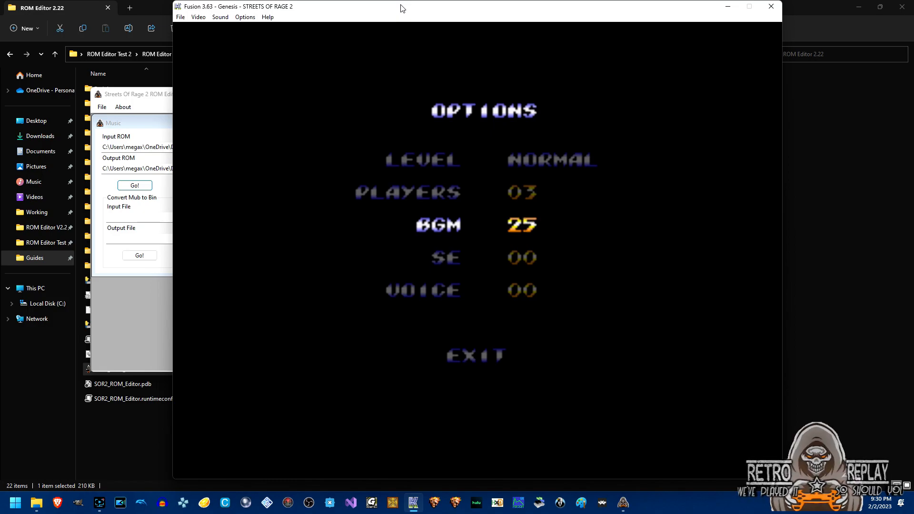
key(Right)
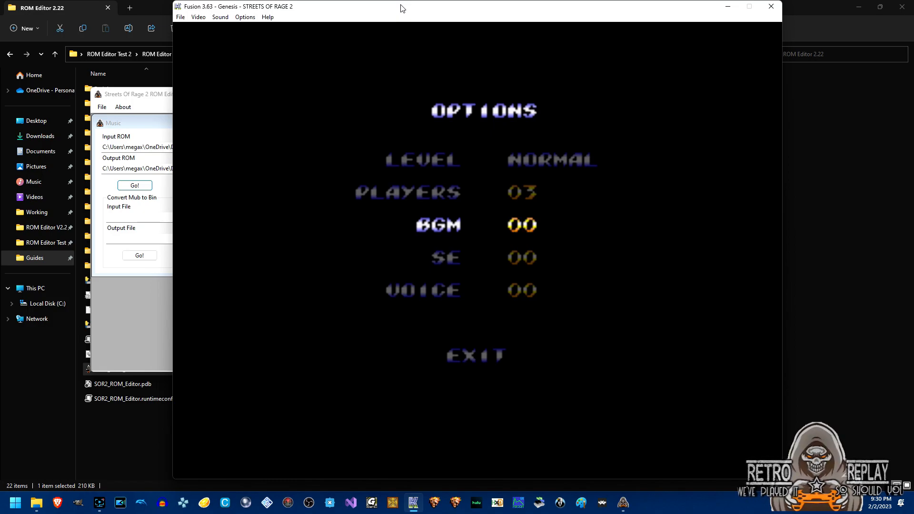
key(Right)
key(Right)
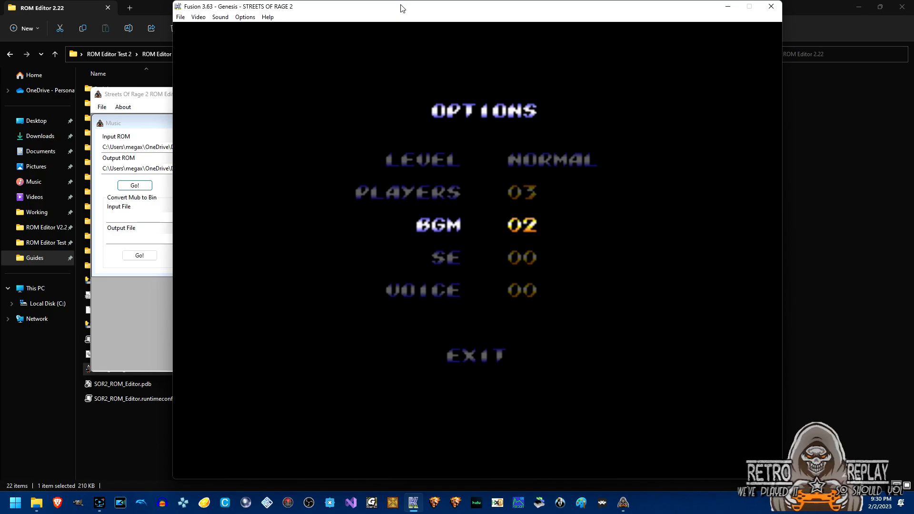
key(Right)
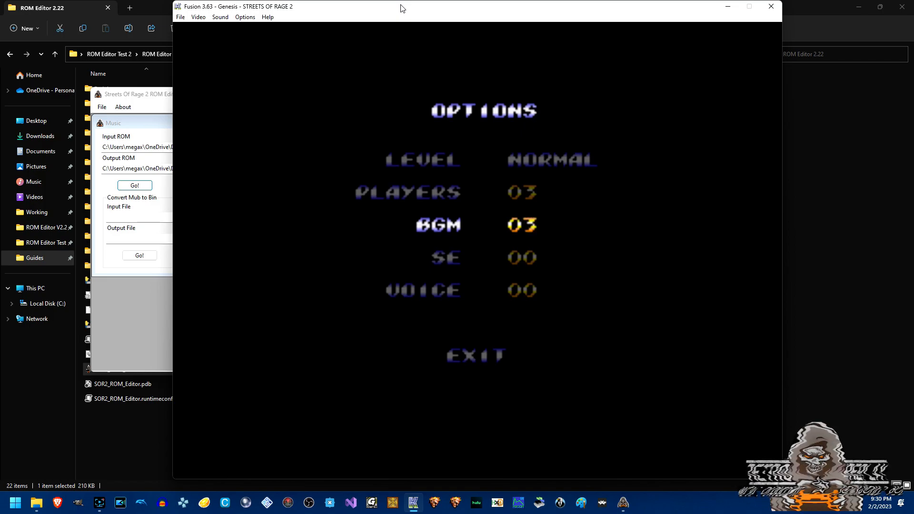
key(Down)
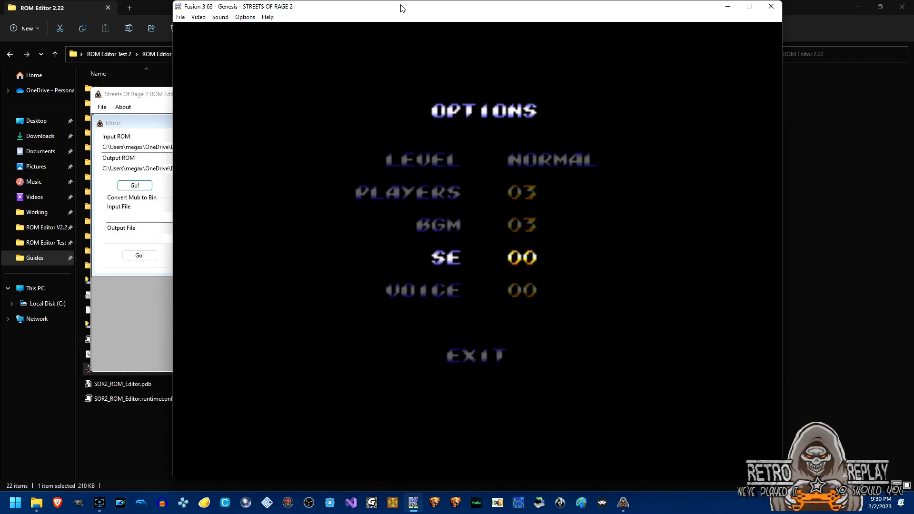
key(Up)
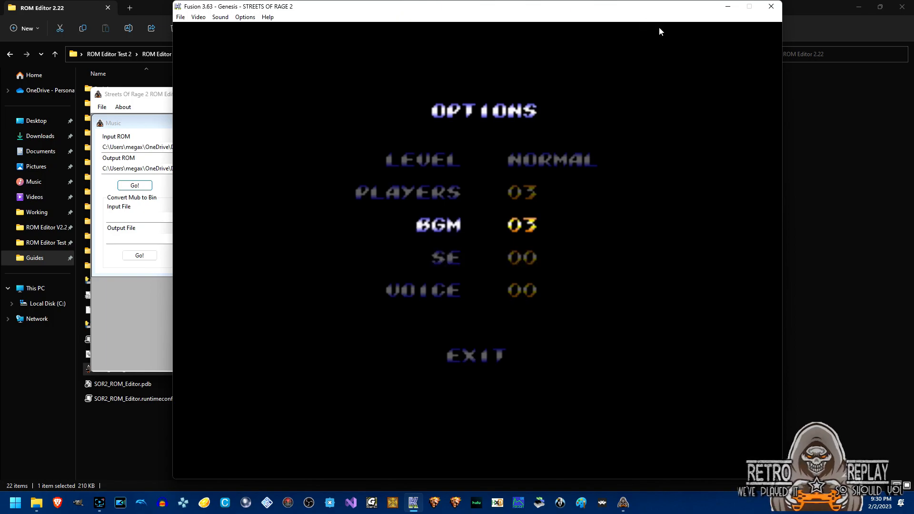
Close Kega Fusion, returning to the Music dialog with BGM 01, 07, 09, 18 and 20 ticked.
click(770, 6)
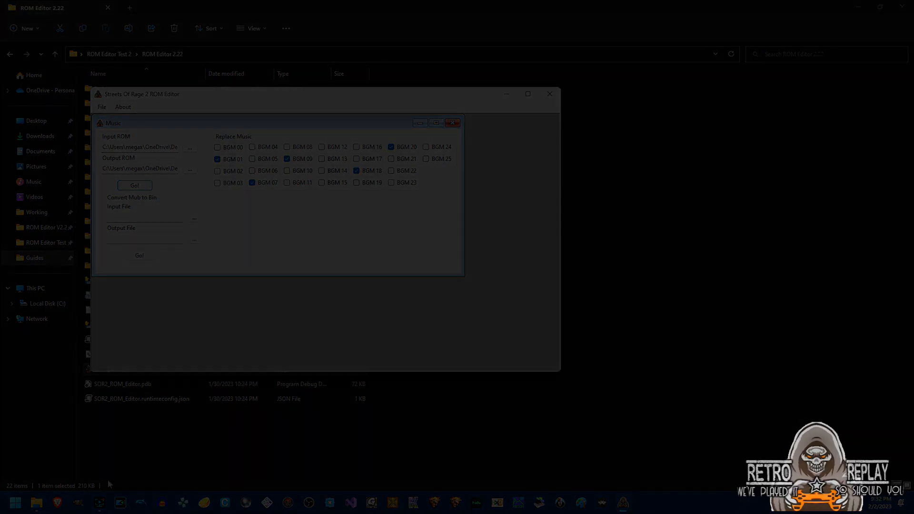
click(100, 504)
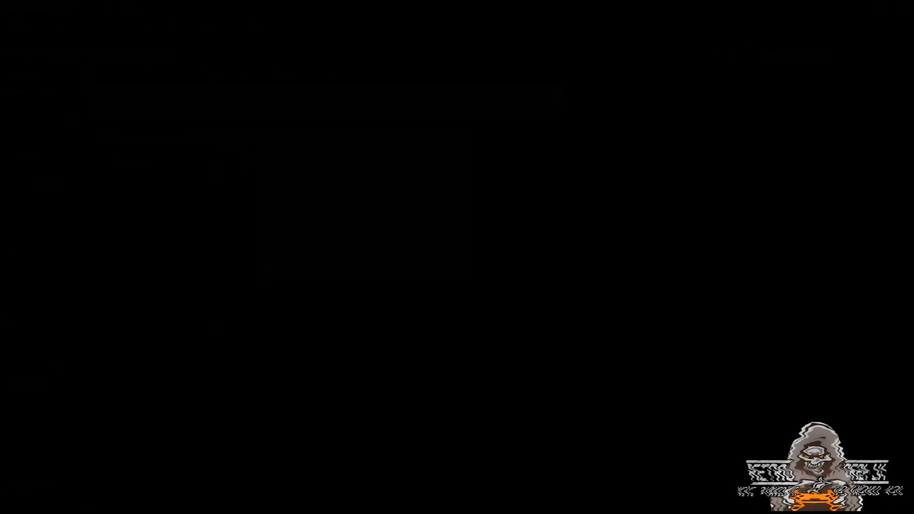